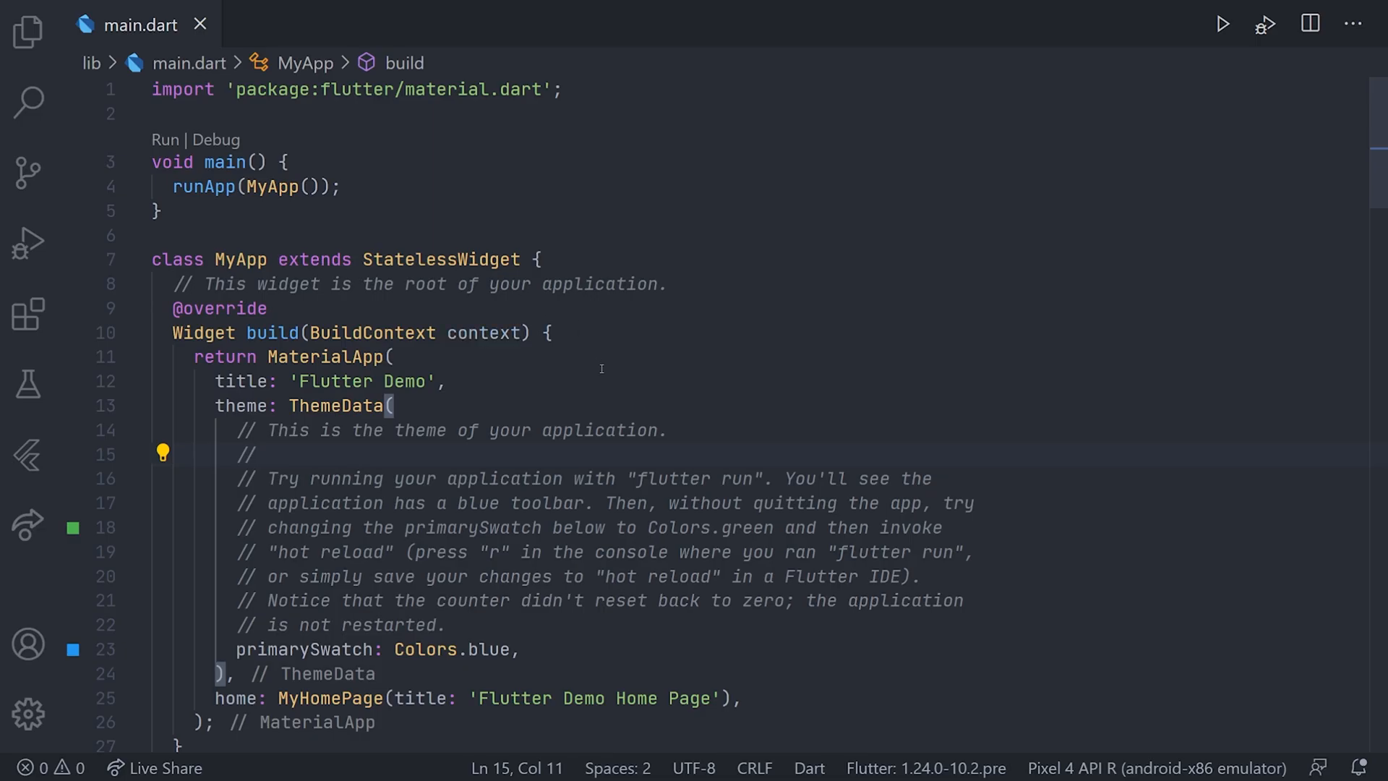
Step: Strip every comment from main.dart with the 'Remove All Comments' command
key("Up")
key("Up")
key("Up")
key("ctrl+shift+p")
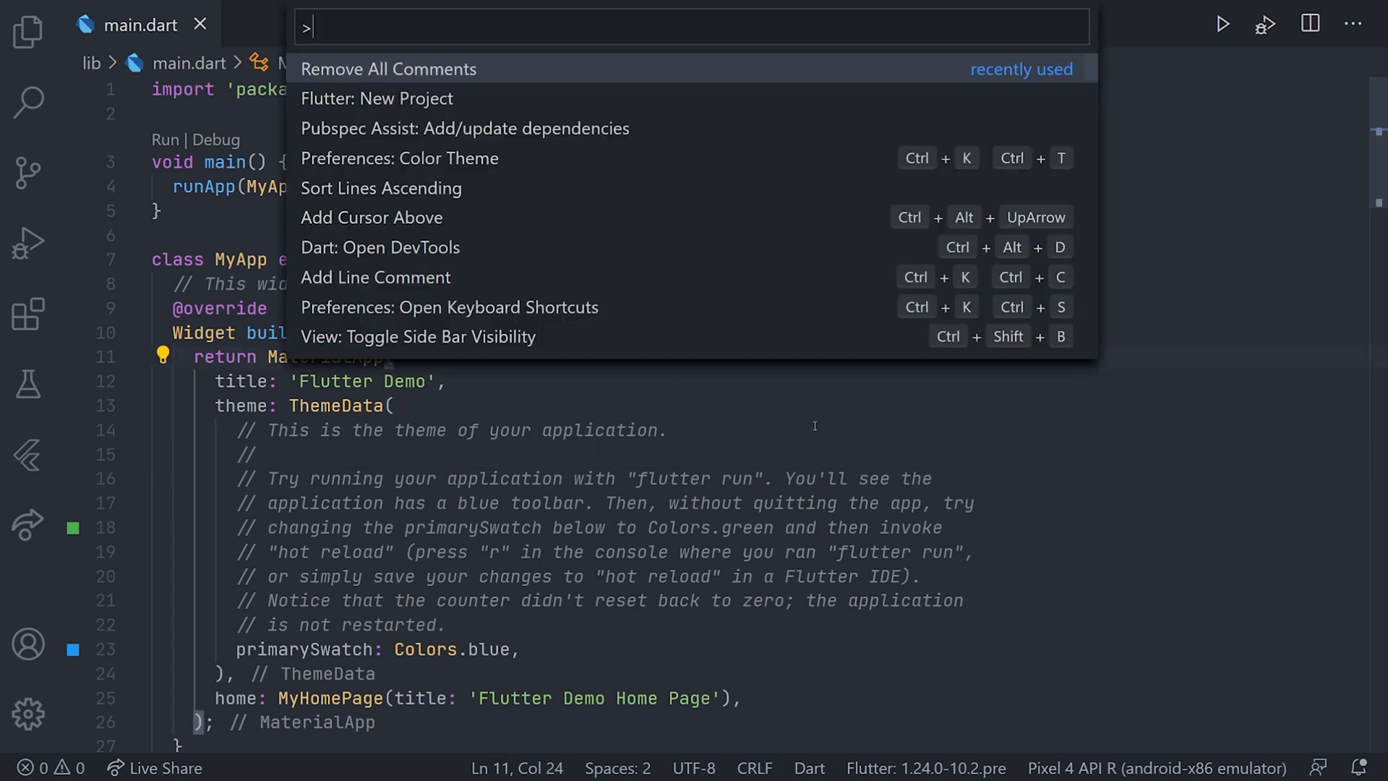
type("re")
key("Return")
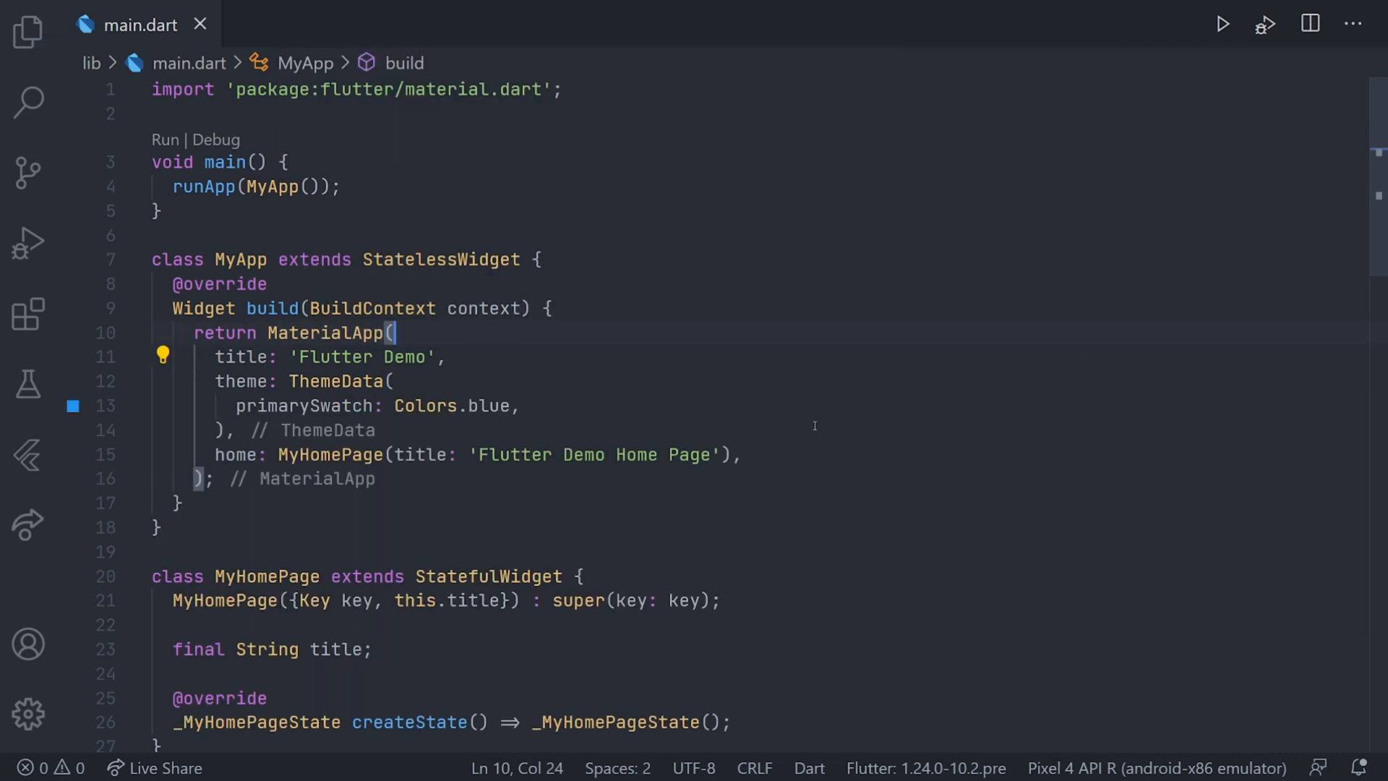
scroll(815, 427, "down", 3)
scroll(811, 445, "down", 1)
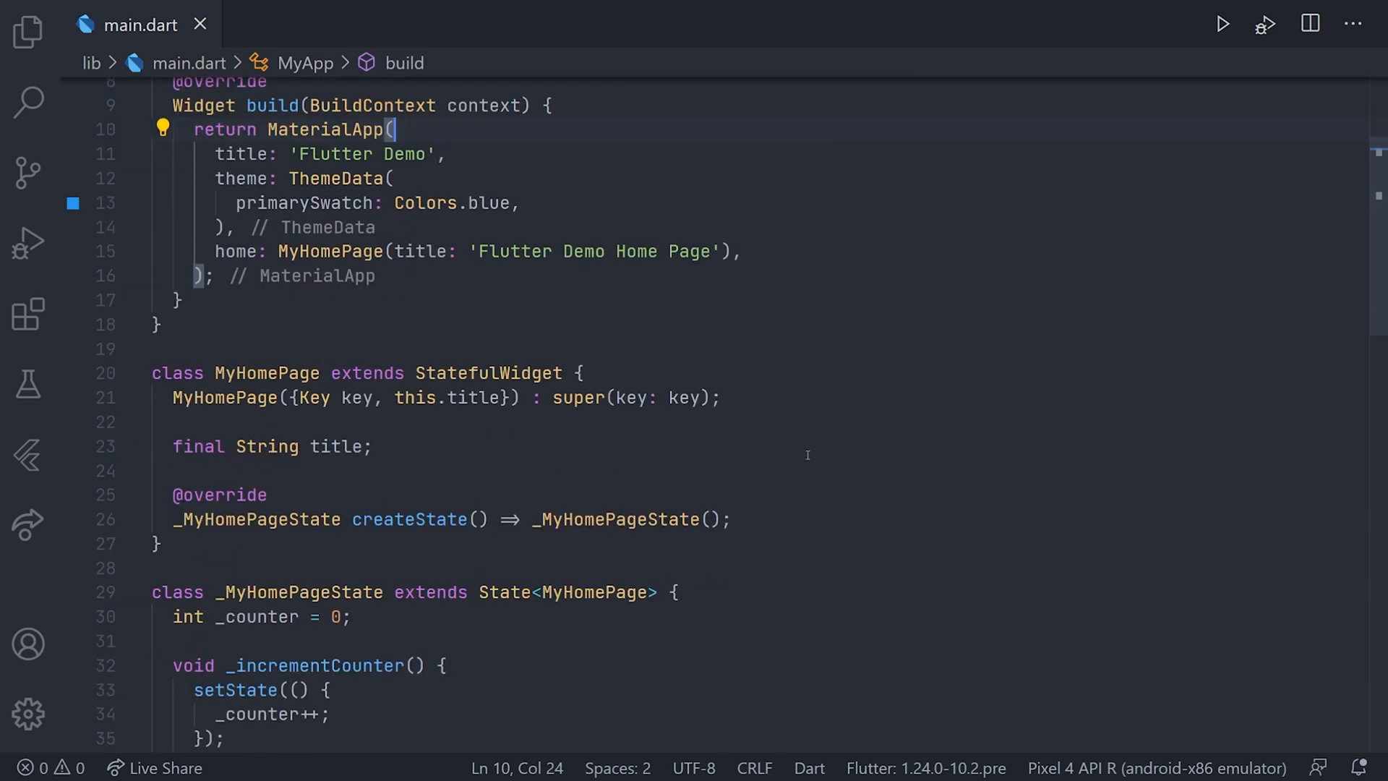
scroll(808, 455, "down", 2)
scroll(759, 543, "down", 1)
scroll(710, 587, "down", 1)
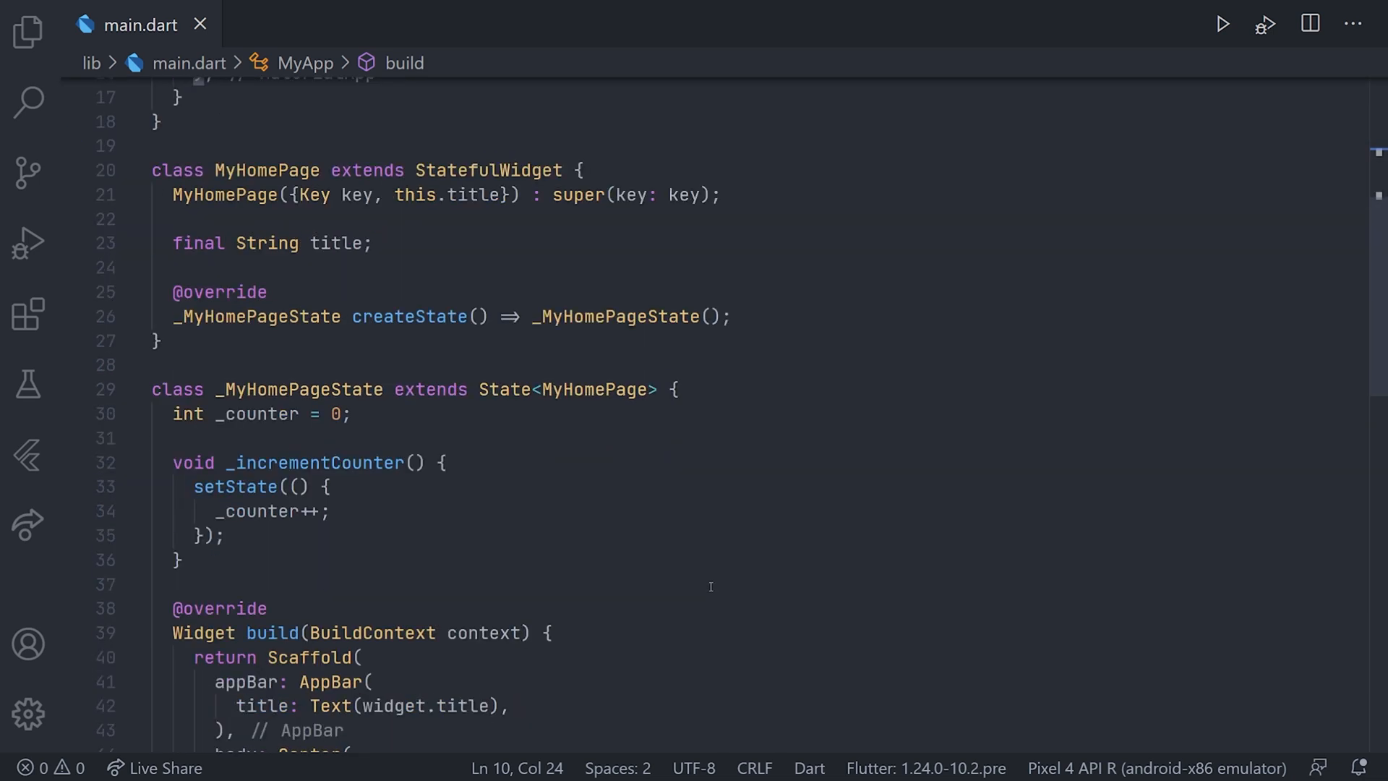
scroll(711, 588, "down", 1)
scroll(711, 587, "down", 2)
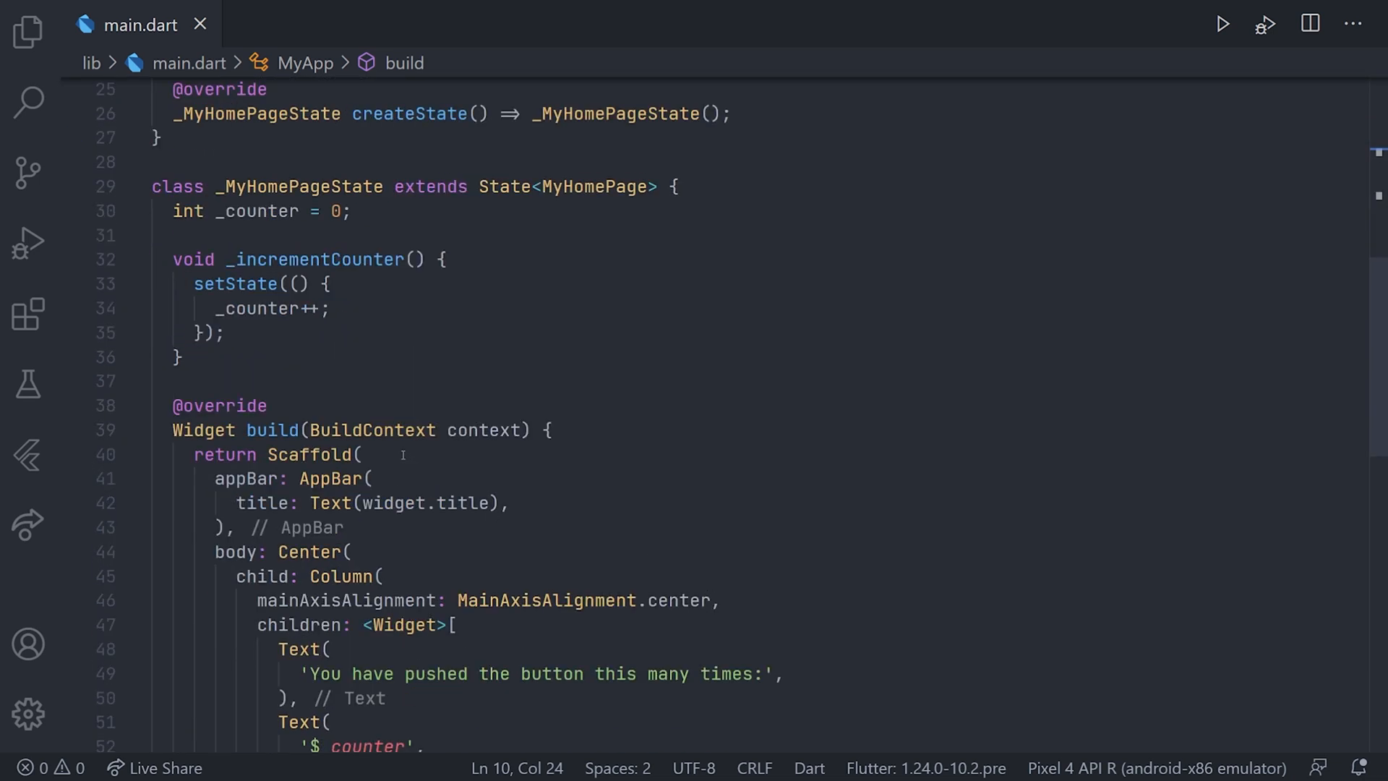
Step: Delete the Scaffold body plus the _counter field and _incrementCounter method
left_click(364, 454)
mouse_move(364, 455)
left_mouse_down()
mouse_move(277, 481)
mouse_move(217, 652)
left_mouse_up()
key("Delete")
left_click(531, 413)
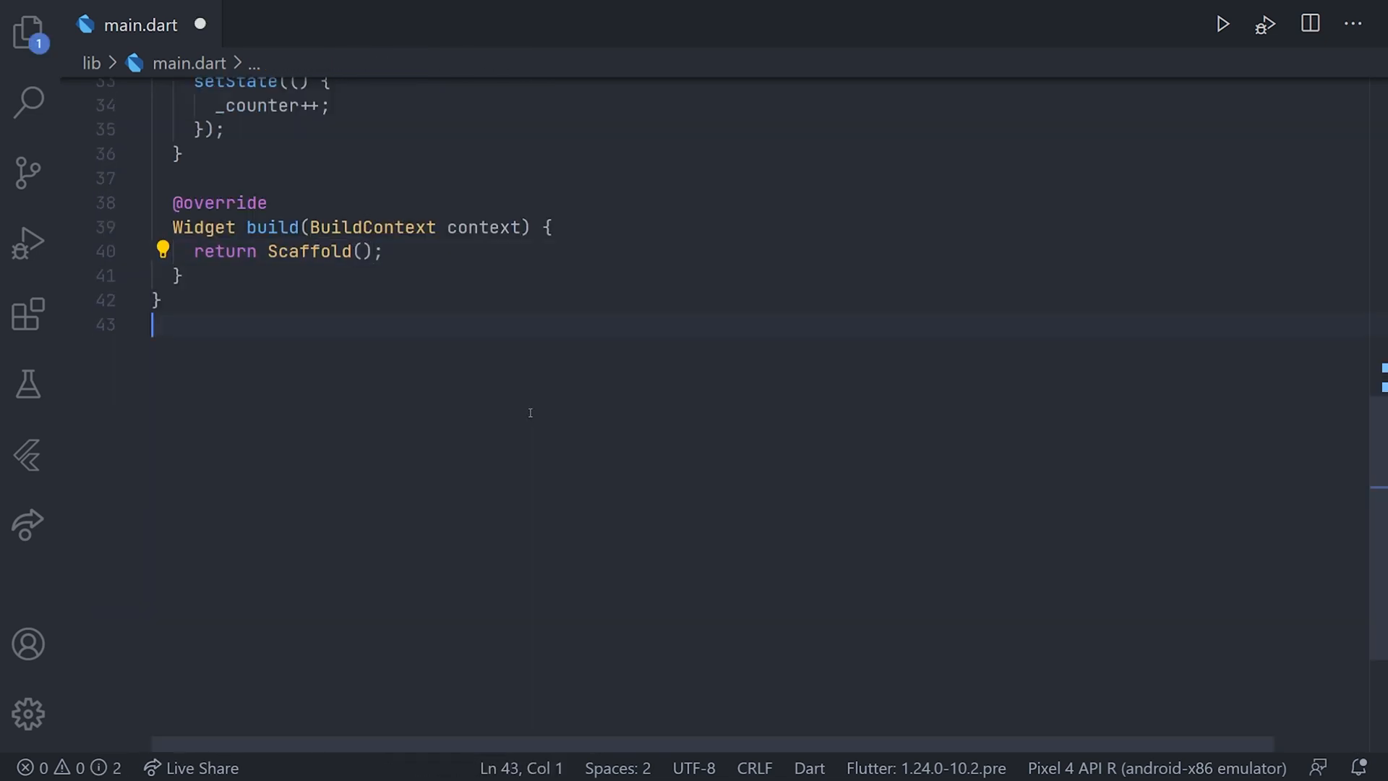
scroll(531, 414, "up", 4)
left_click_drag(184, 425, 151, 280)
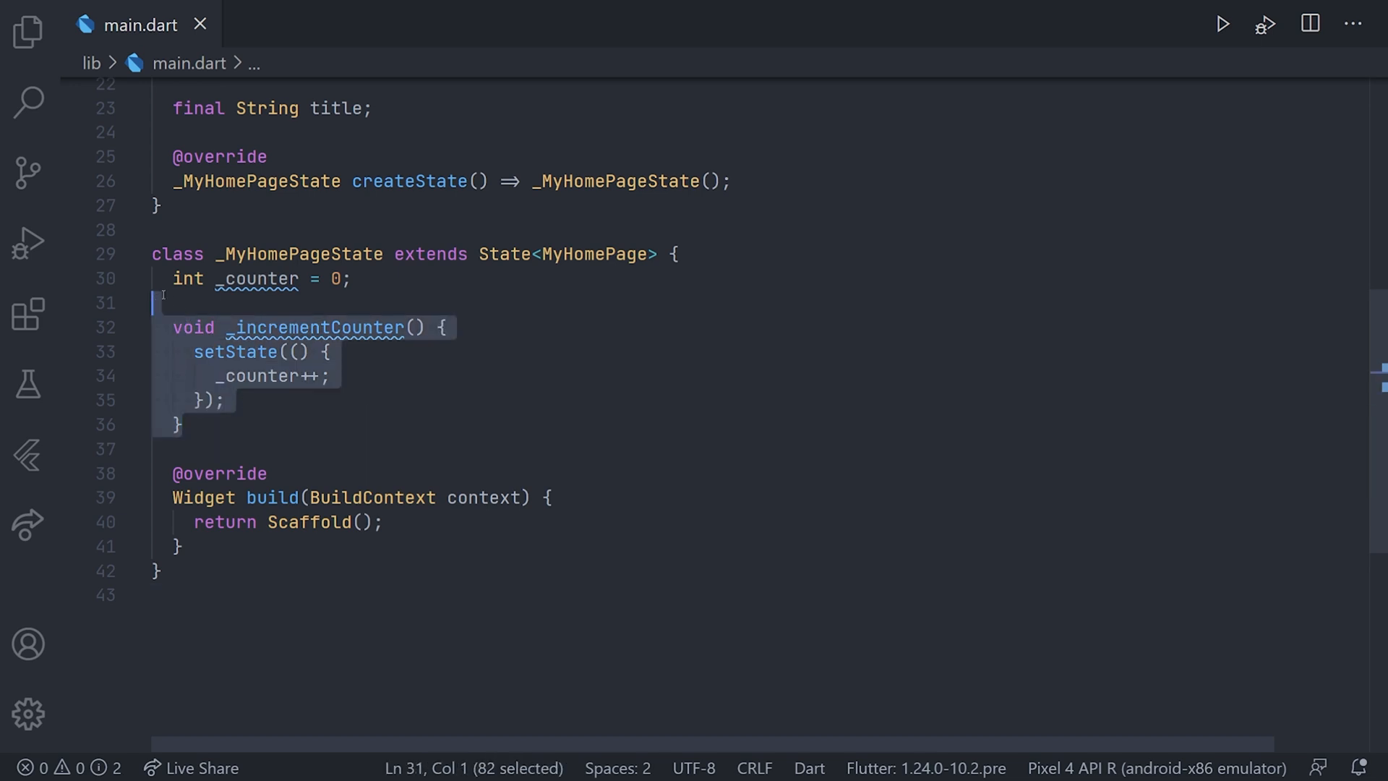
key("Delete")
Step: Remove the leftover blank lines and save, leaving an empty Scaffold() build
left_click(222, 299)
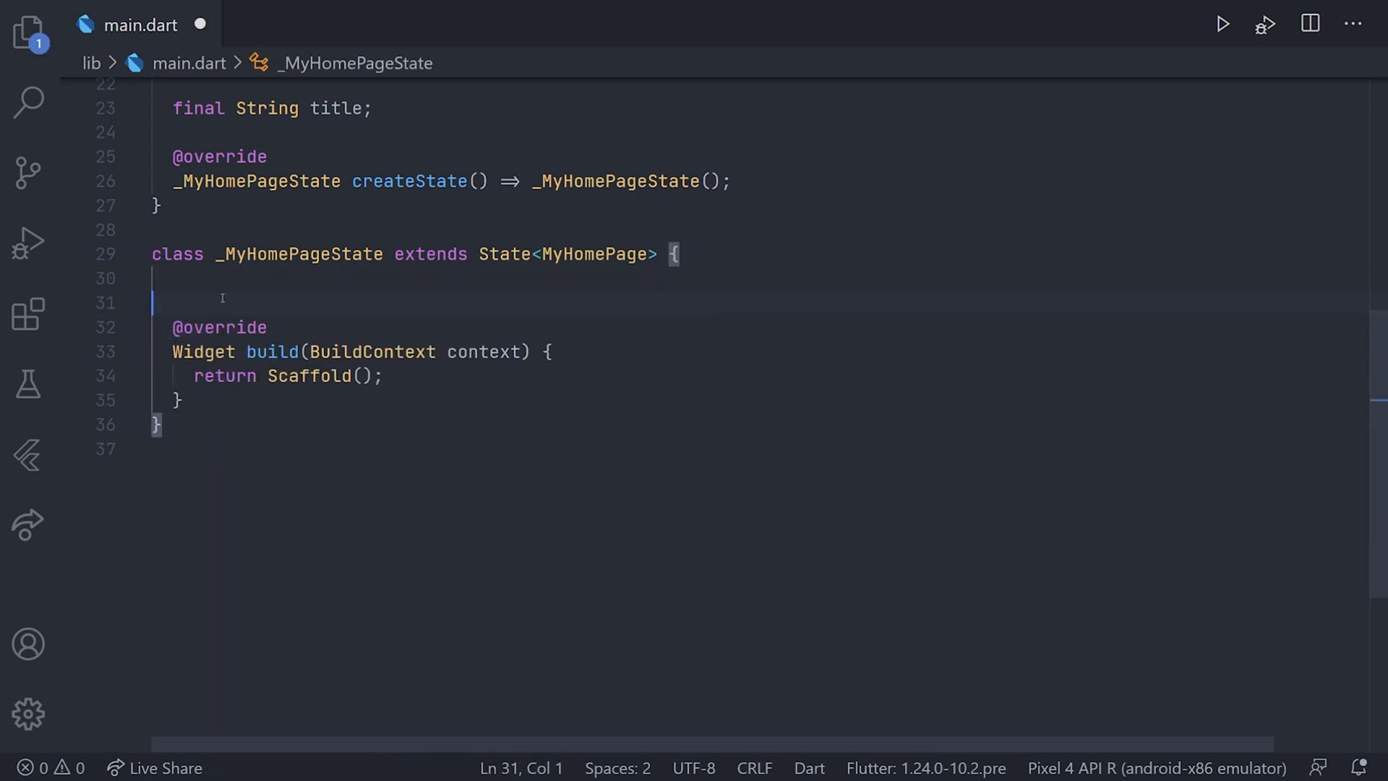
left_click(530, 351)
key("ctrl+s")
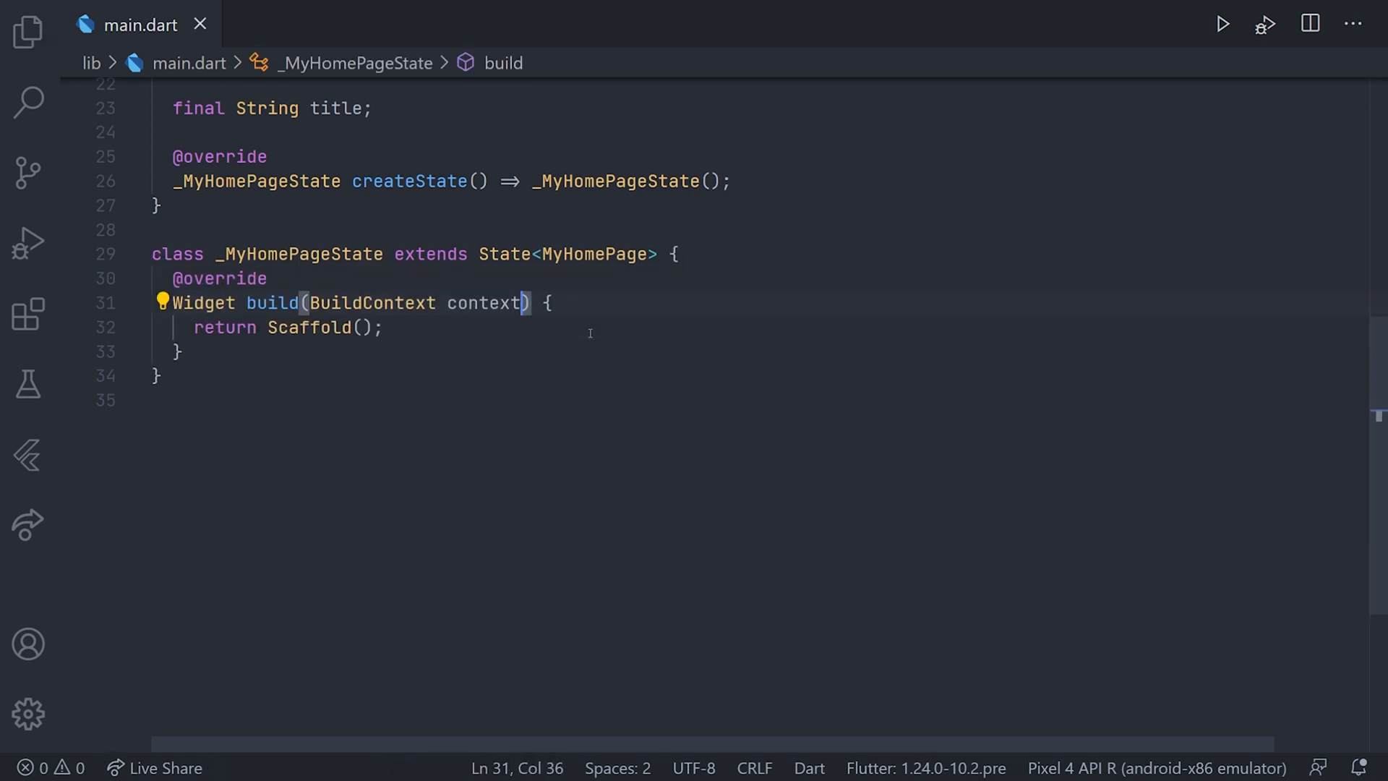
scroll(590, 334, "up", 3)
left_click(671, 457)
type("with")
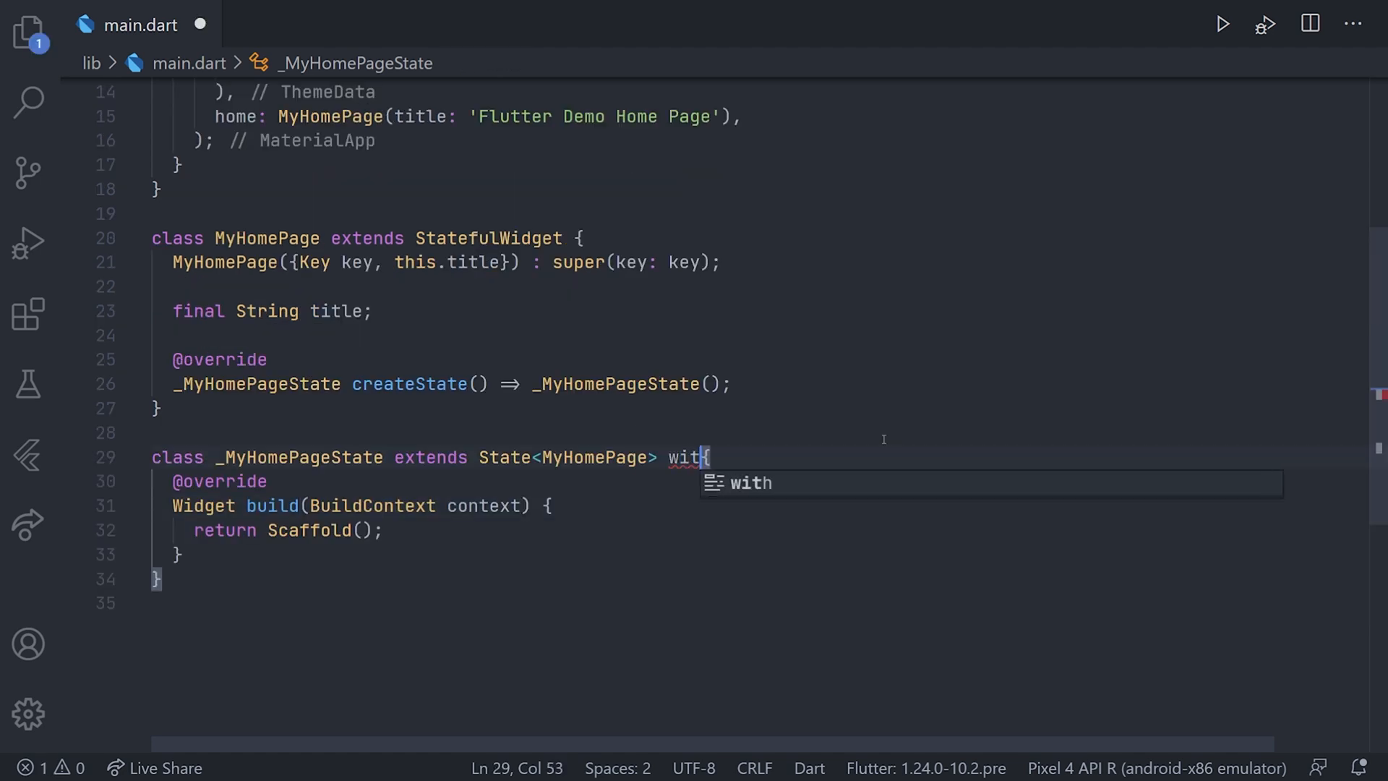
type(" Widgets")
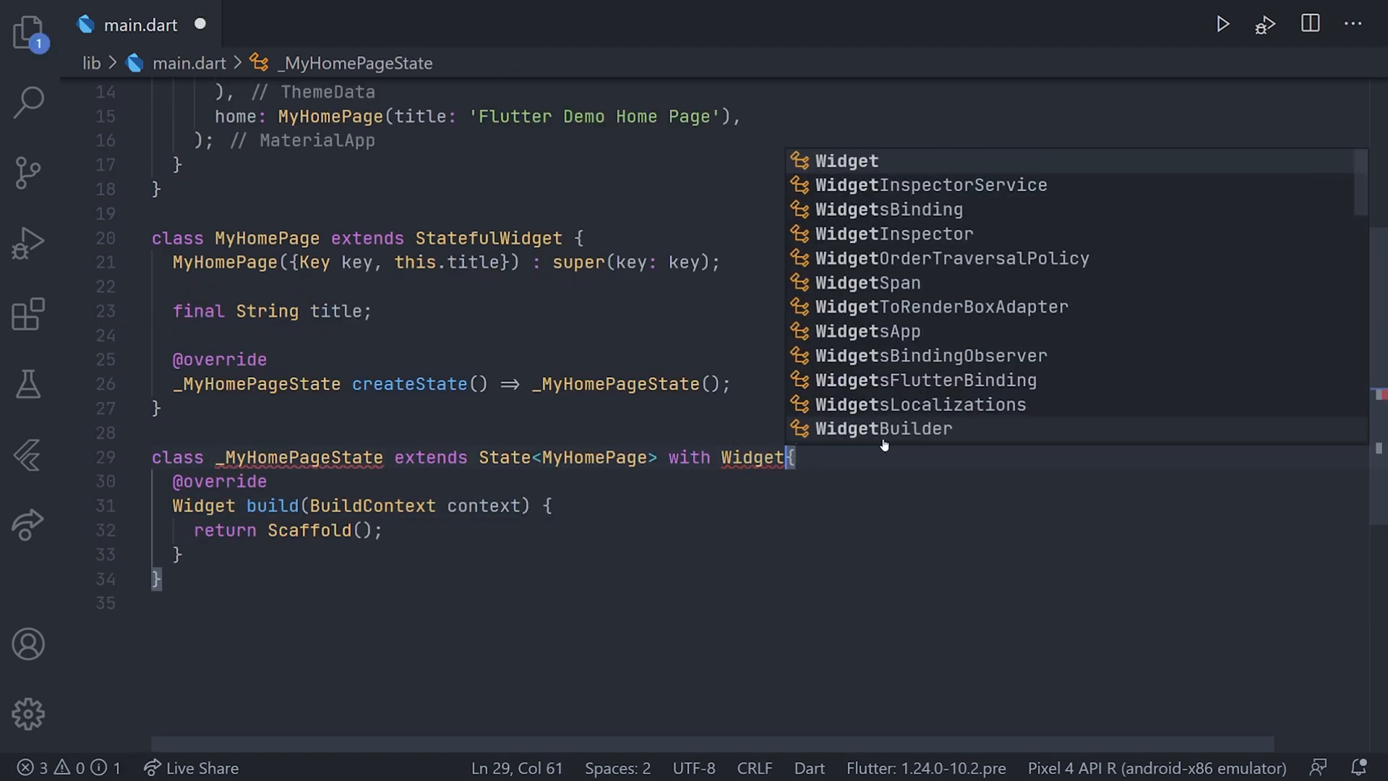
type("B")
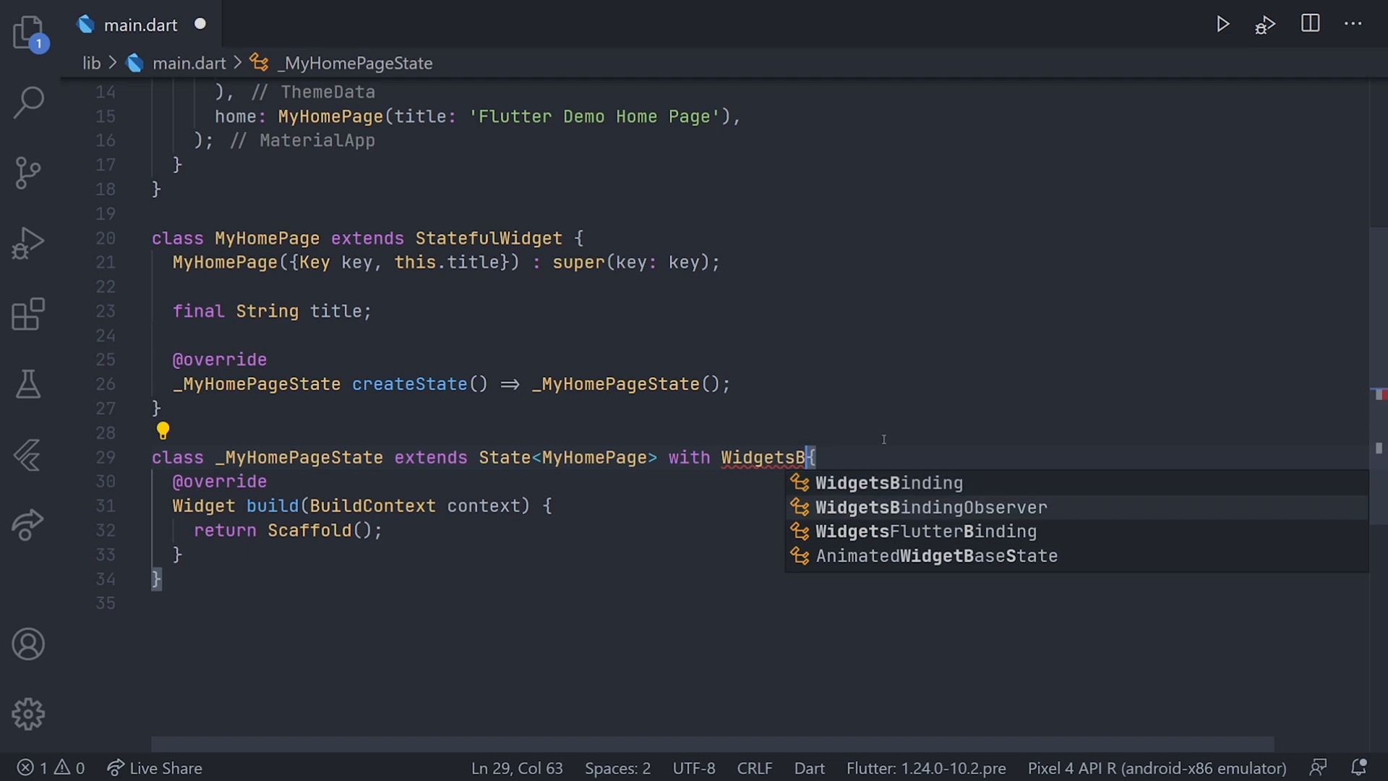
Step: Complete the mixin as WidgetsBindingObserver after State<MyHomePage> and read its docs
key("Down")
key("Return")
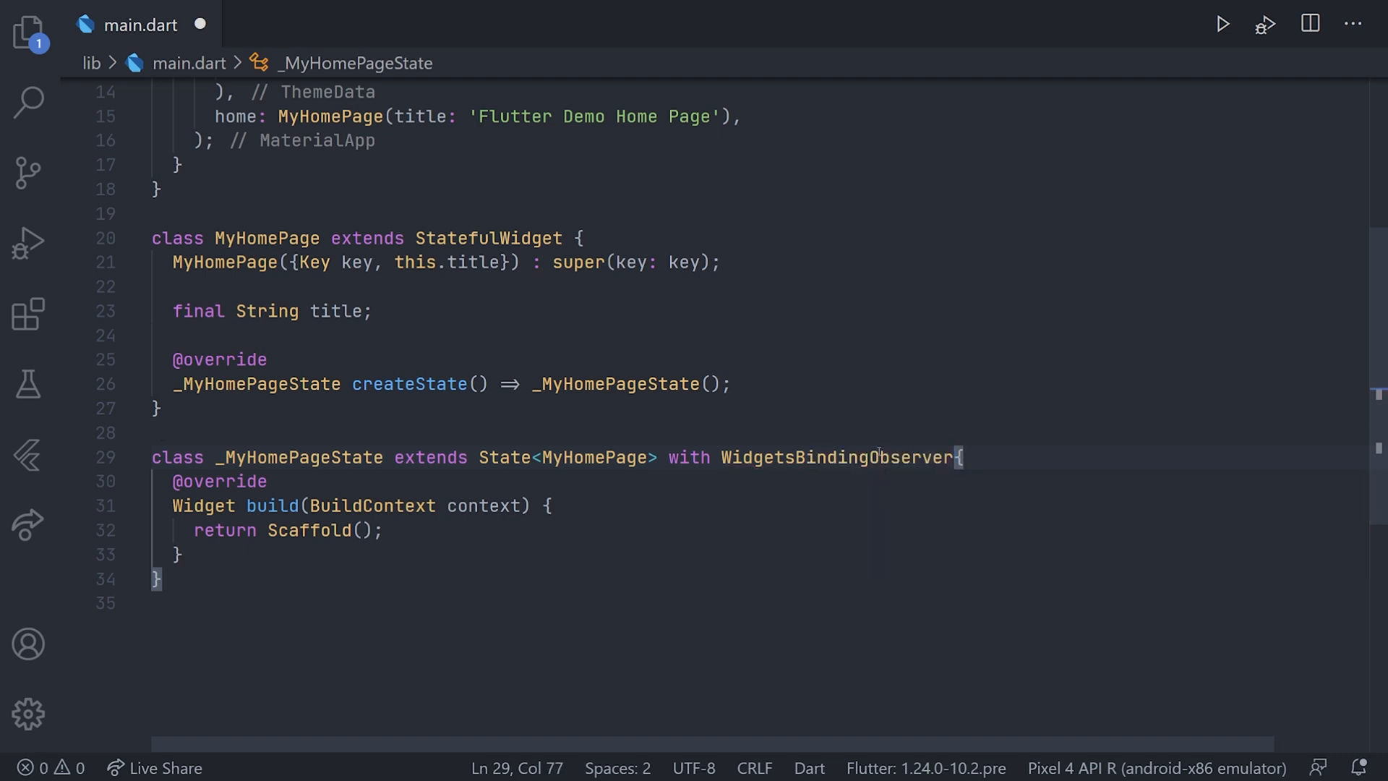
mouse_move(835, 457)
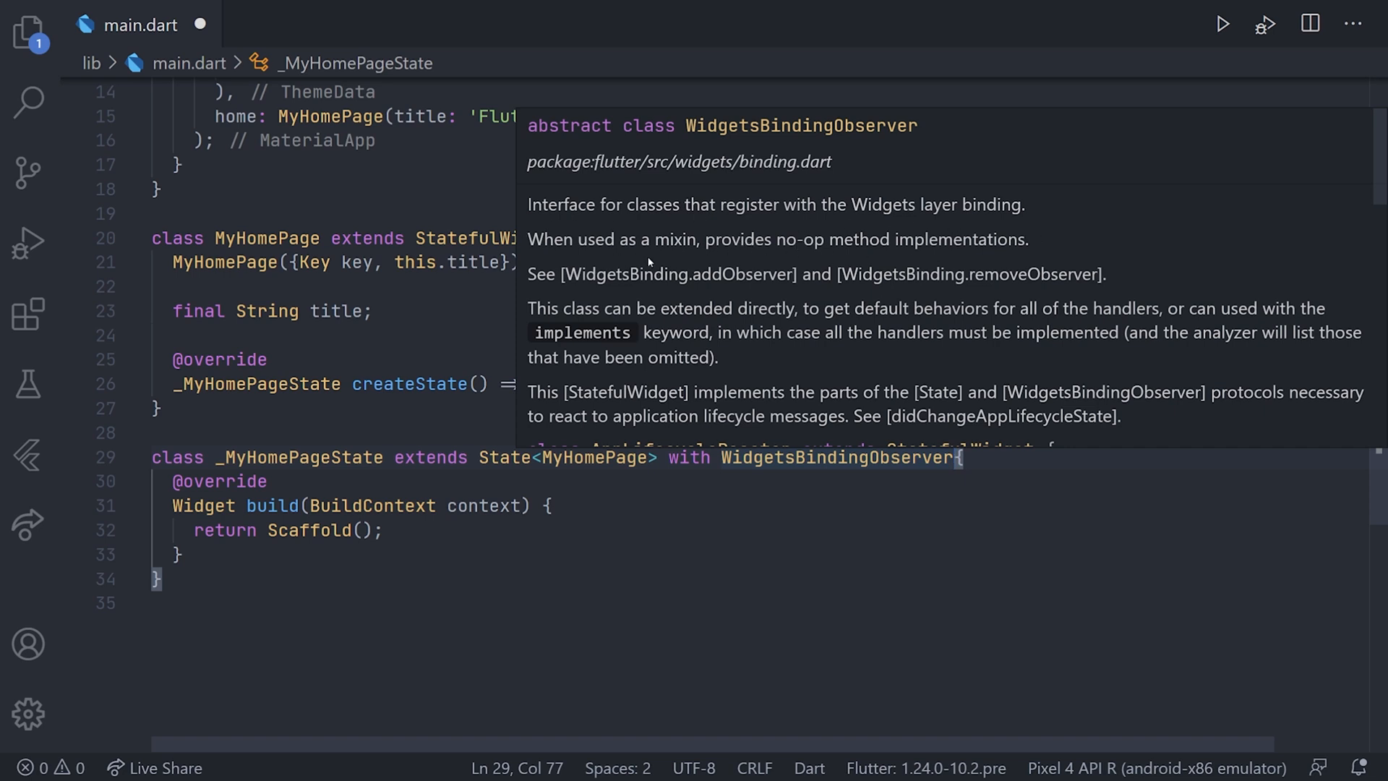
scroll(1060, 264, "down", 2)
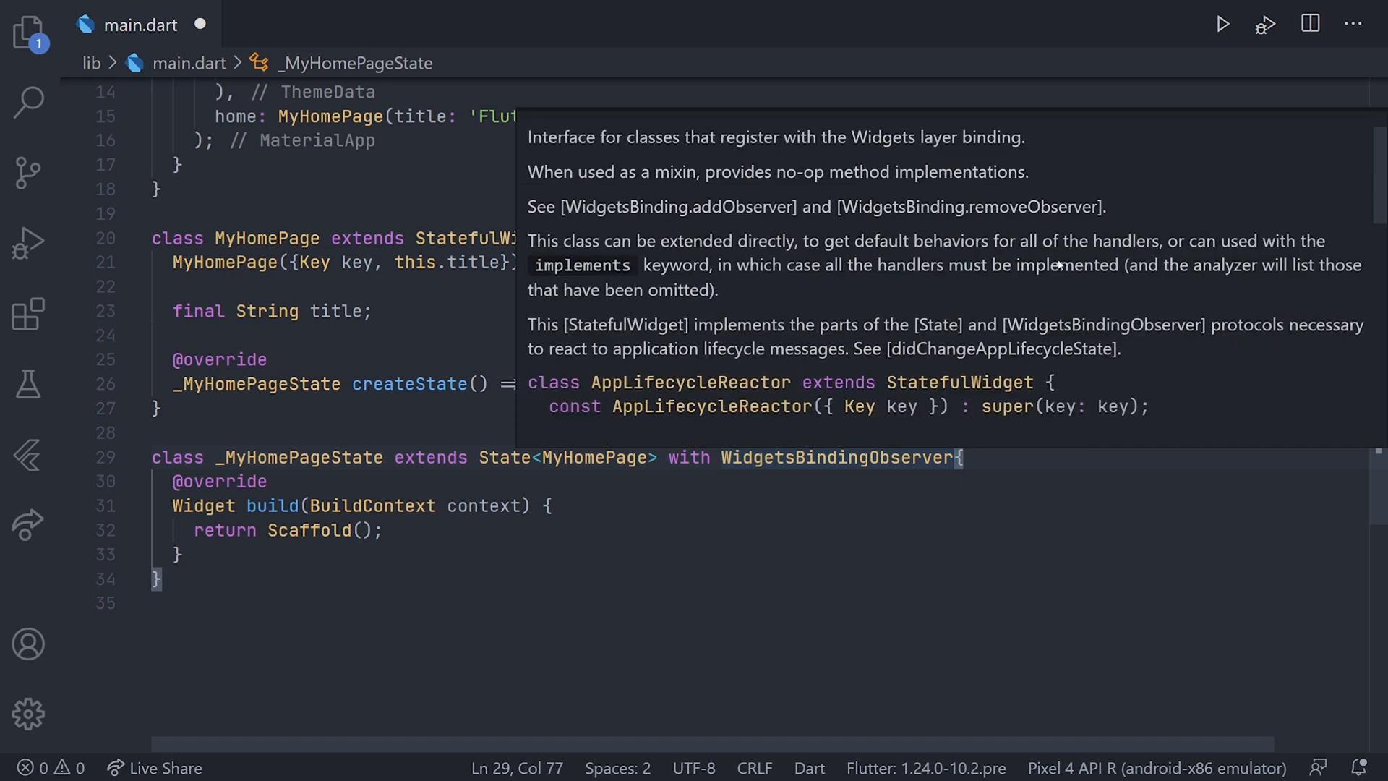
key("Right")
scroll(855, 474, "down", 1)
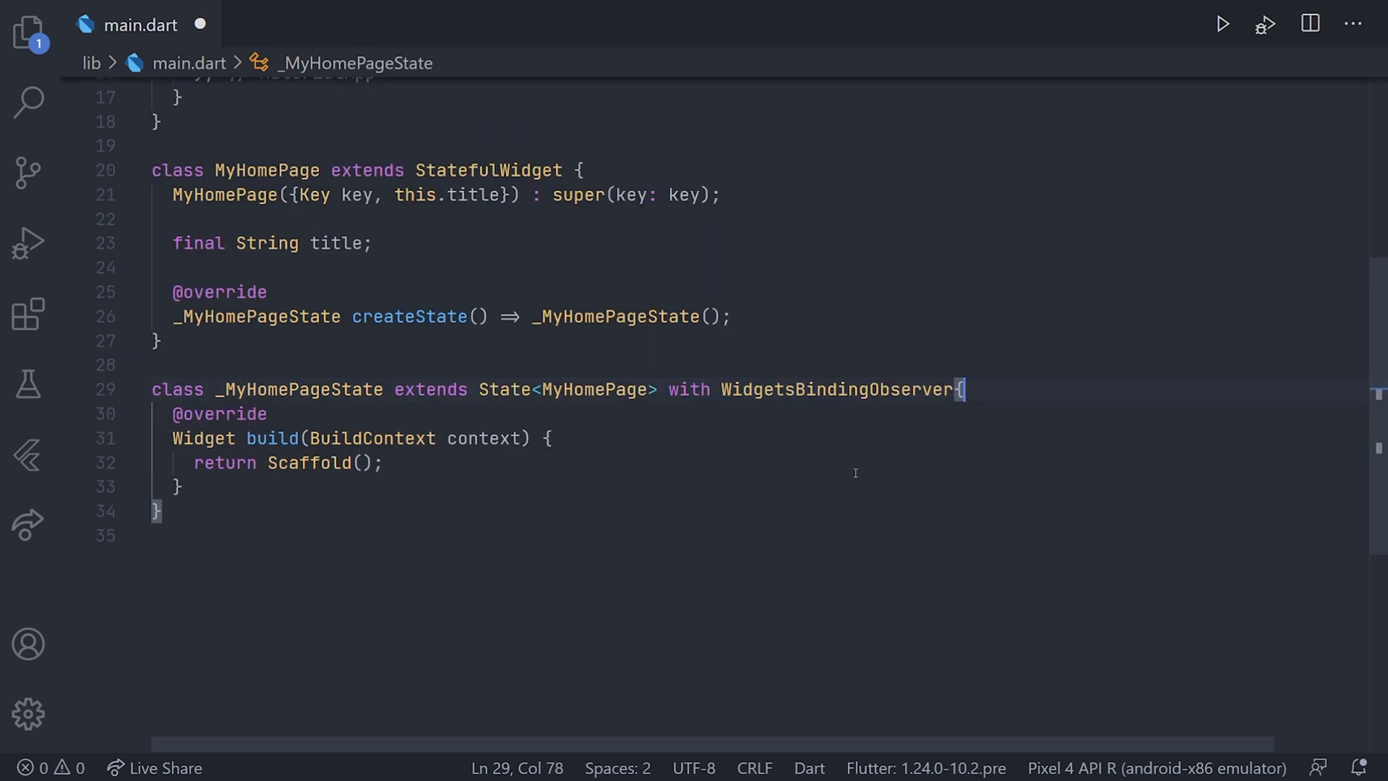
Step: Switch 'with' to 'implements' and generate the 10 missing WidgetsBindingObserver overrides via quick fix
key("ctrl+s")
double_click(690, 390)
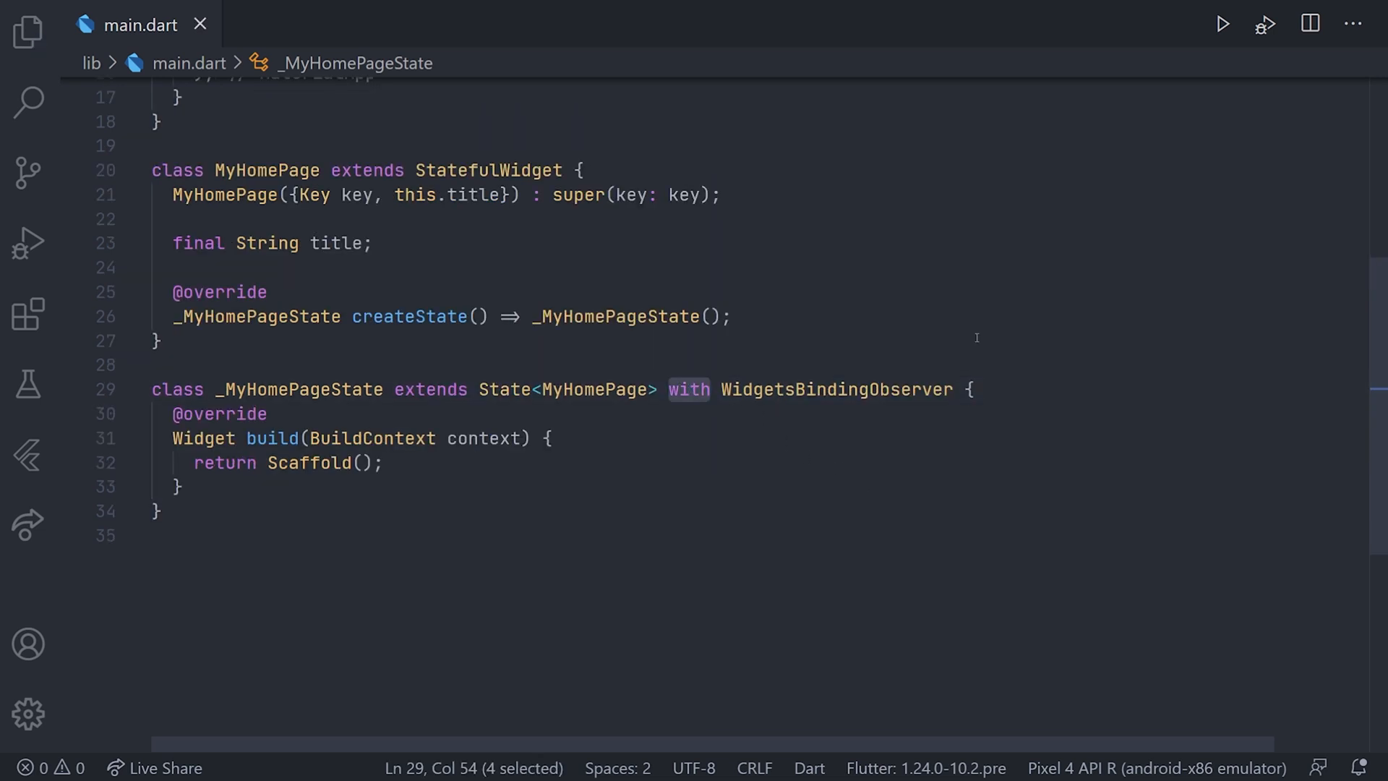
type("implements")
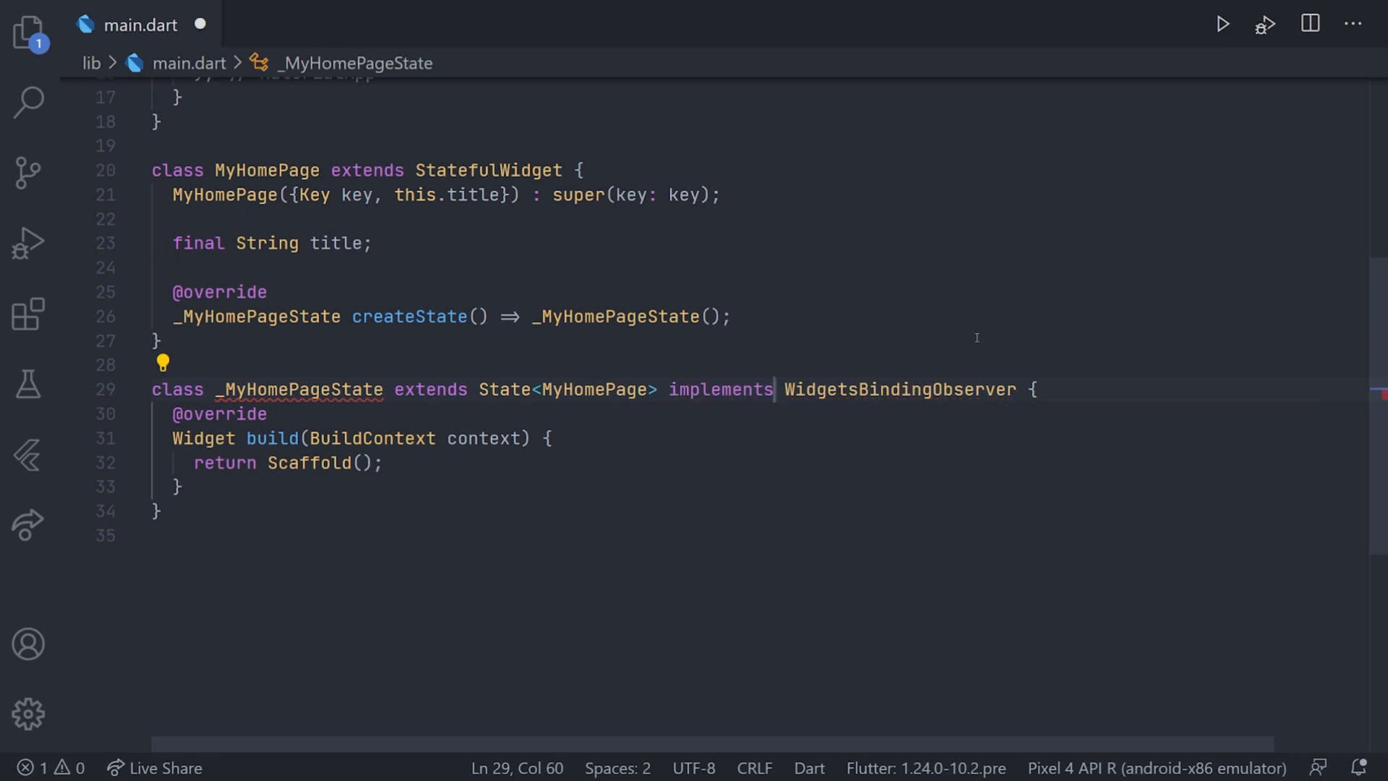
left_click(366, 389)
key("ctrl+.")
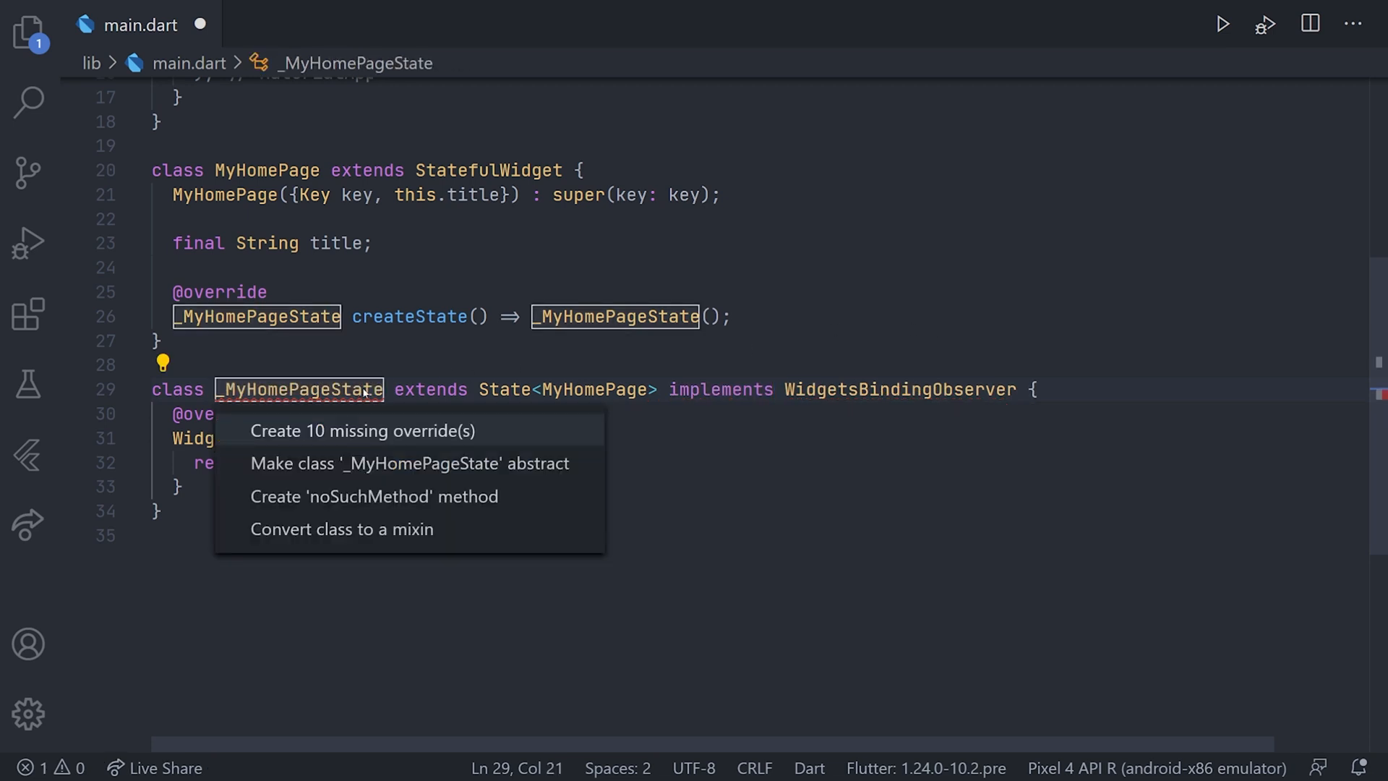
key("Return")
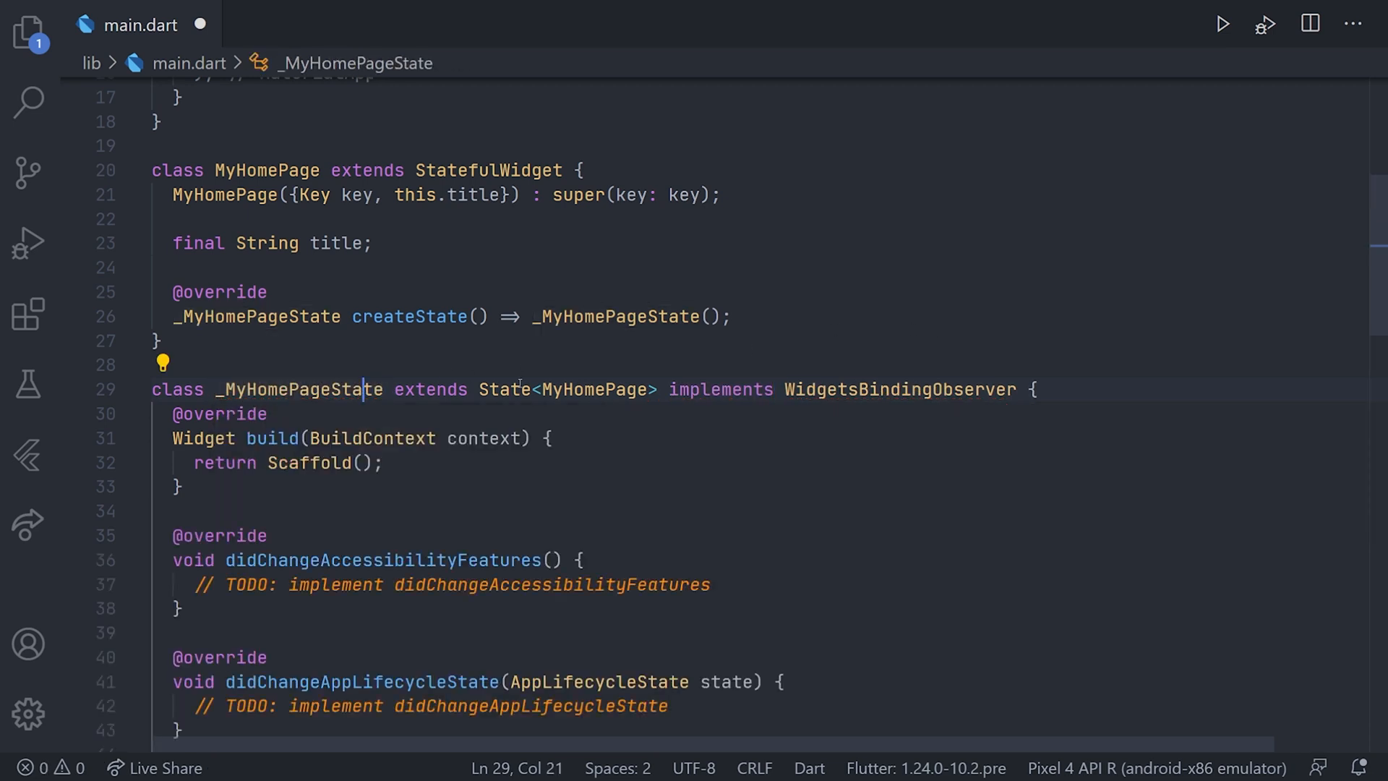
scroll(695, 435, "down", 3)
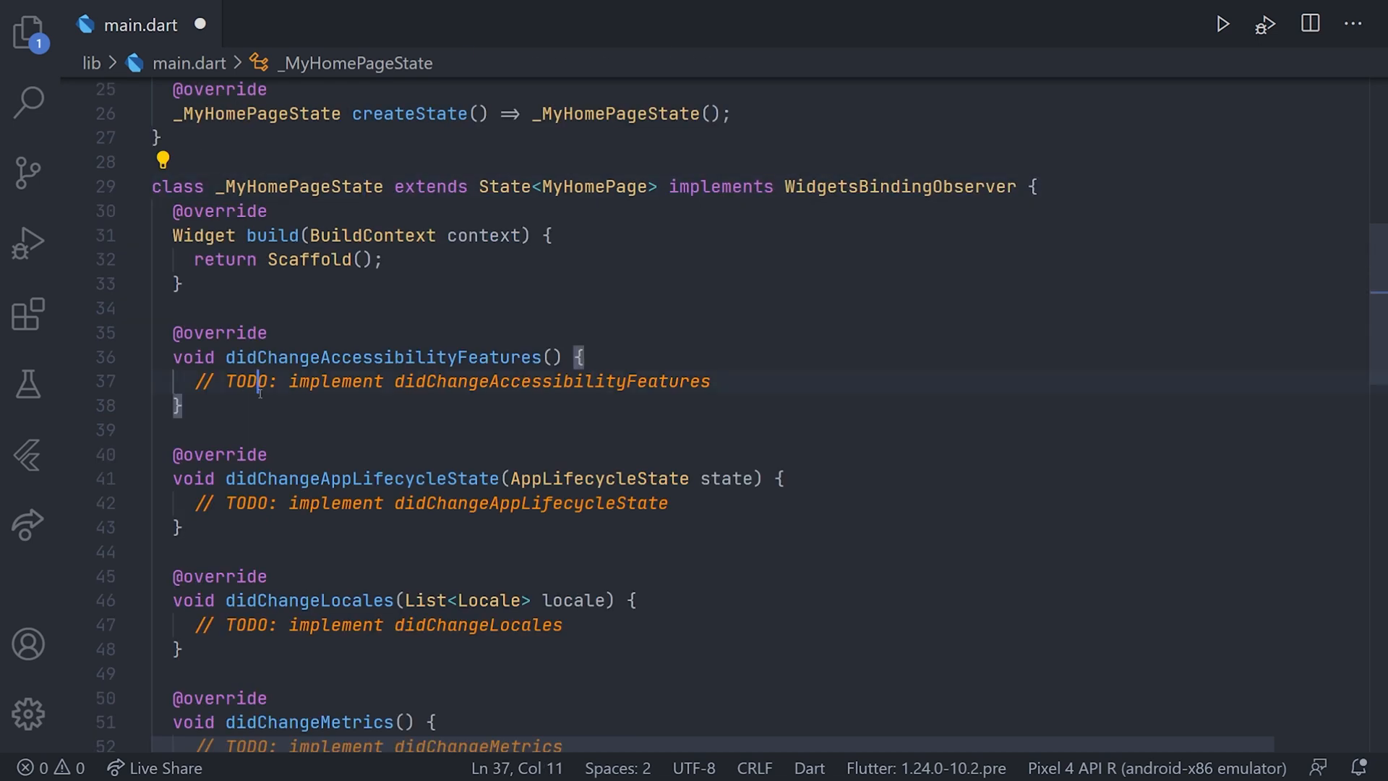
Step: Review the generated didChangeAccessibilityFeatures and didChangeAppLifecycleState override blocks
left_click_drag(185, 407, 171, 334)
left_click(312, 381)
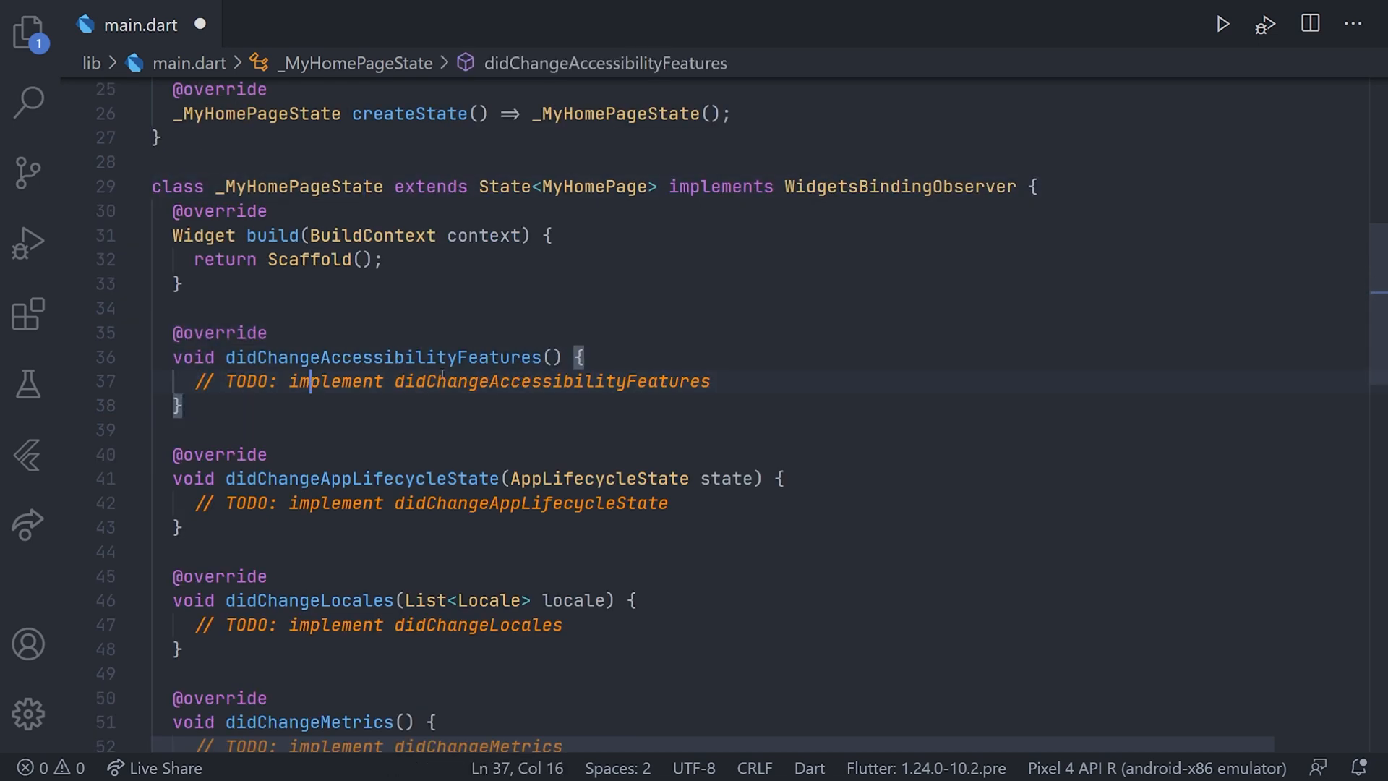
scroll(499, 393, "down", 2)
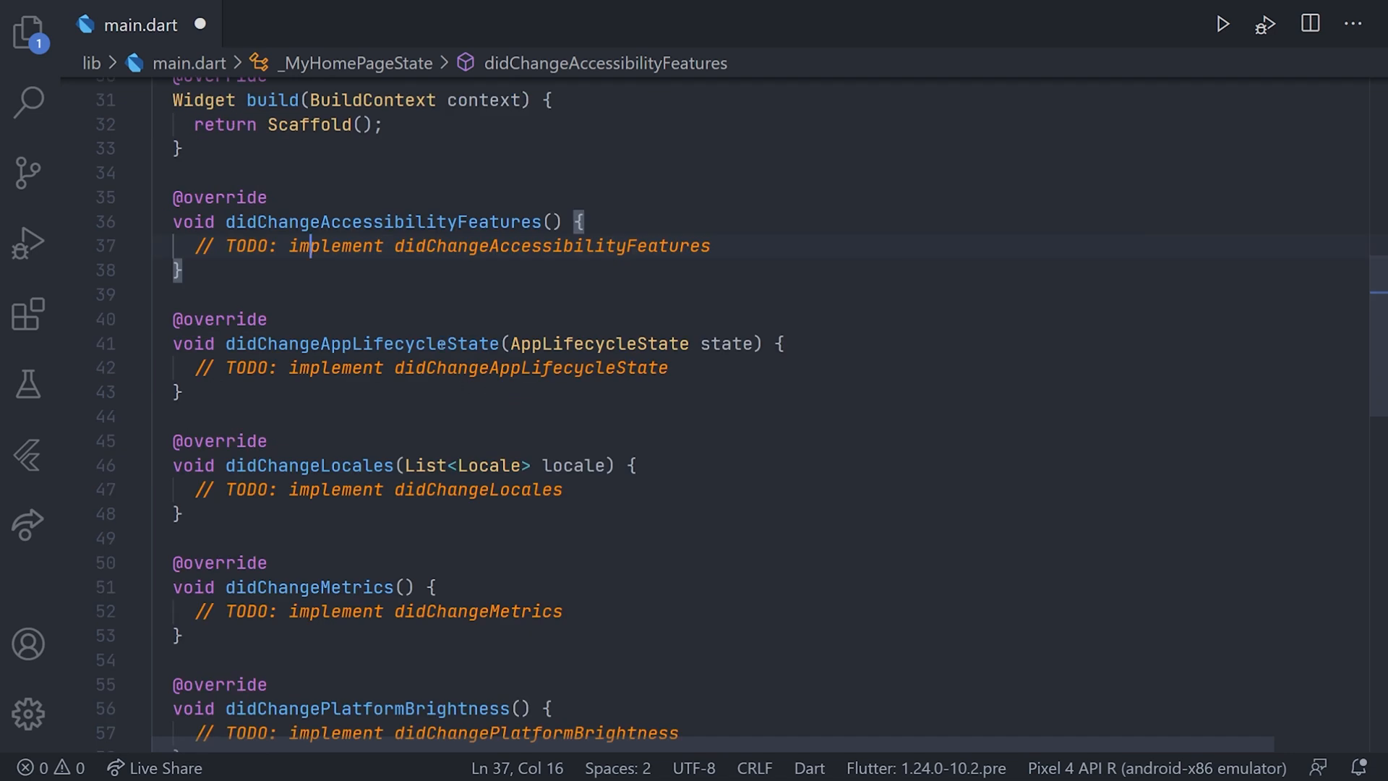
left_click_drag(184, 394, 138, 319)
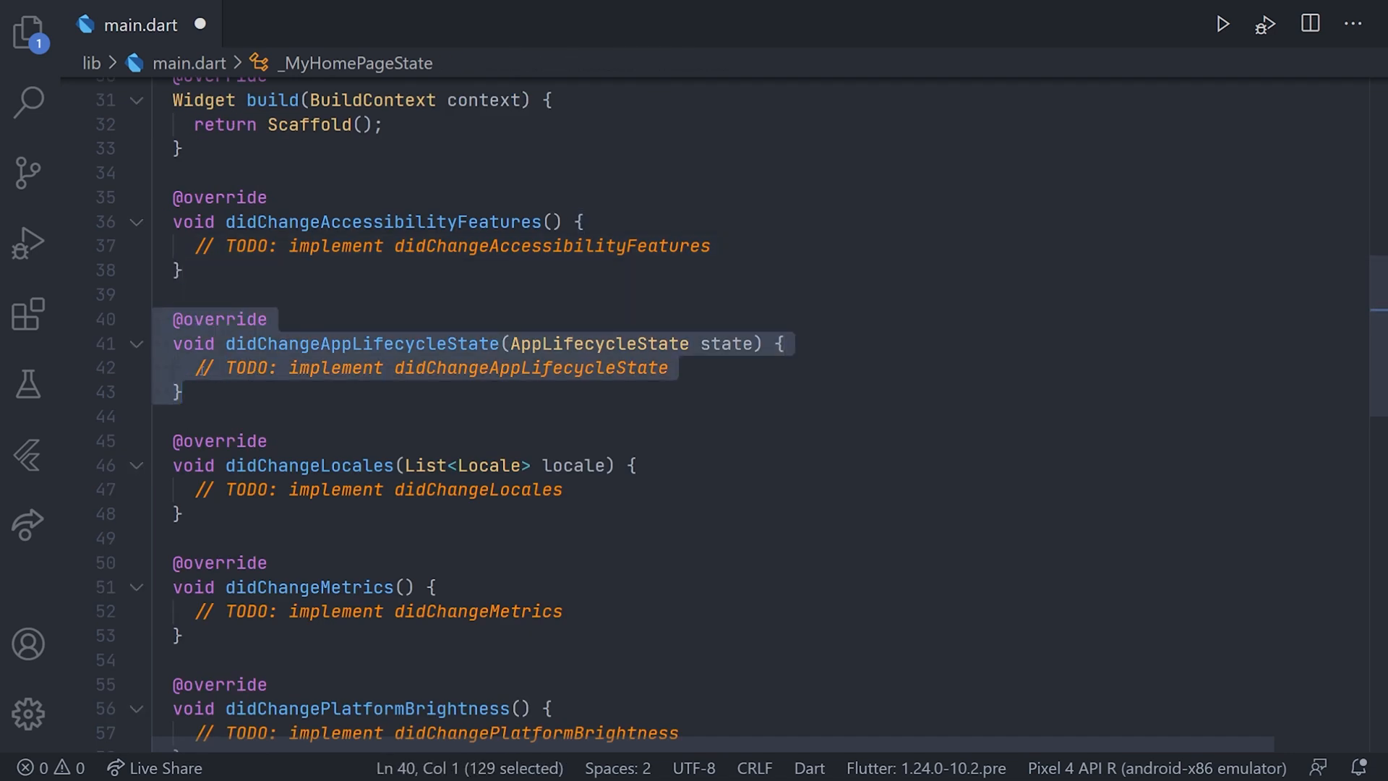
left_click(349, 390)
scroll(348, 390, "down", 1)
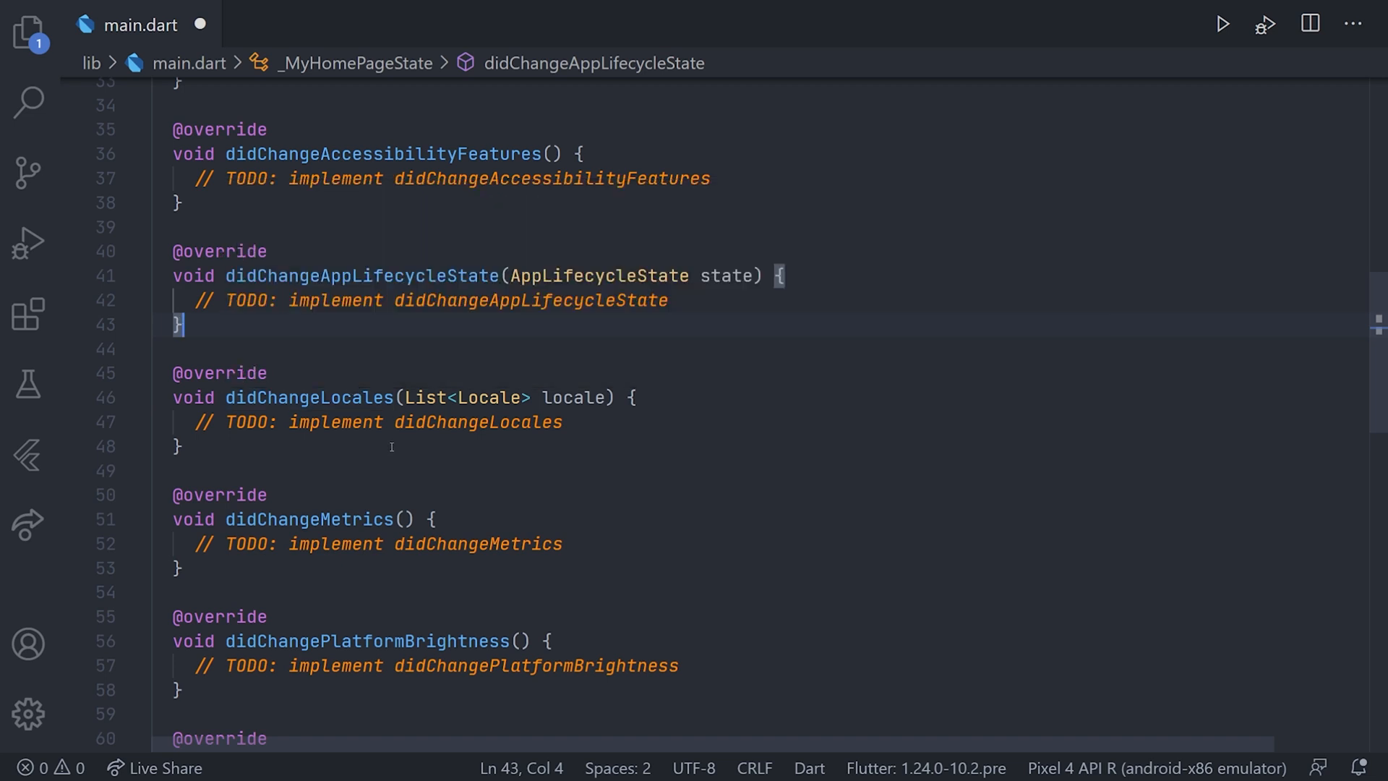
scroll(390, 451, "down", 1)
scroll(404, 424, "down", 1)
scroll(405, 424, "down", 2)
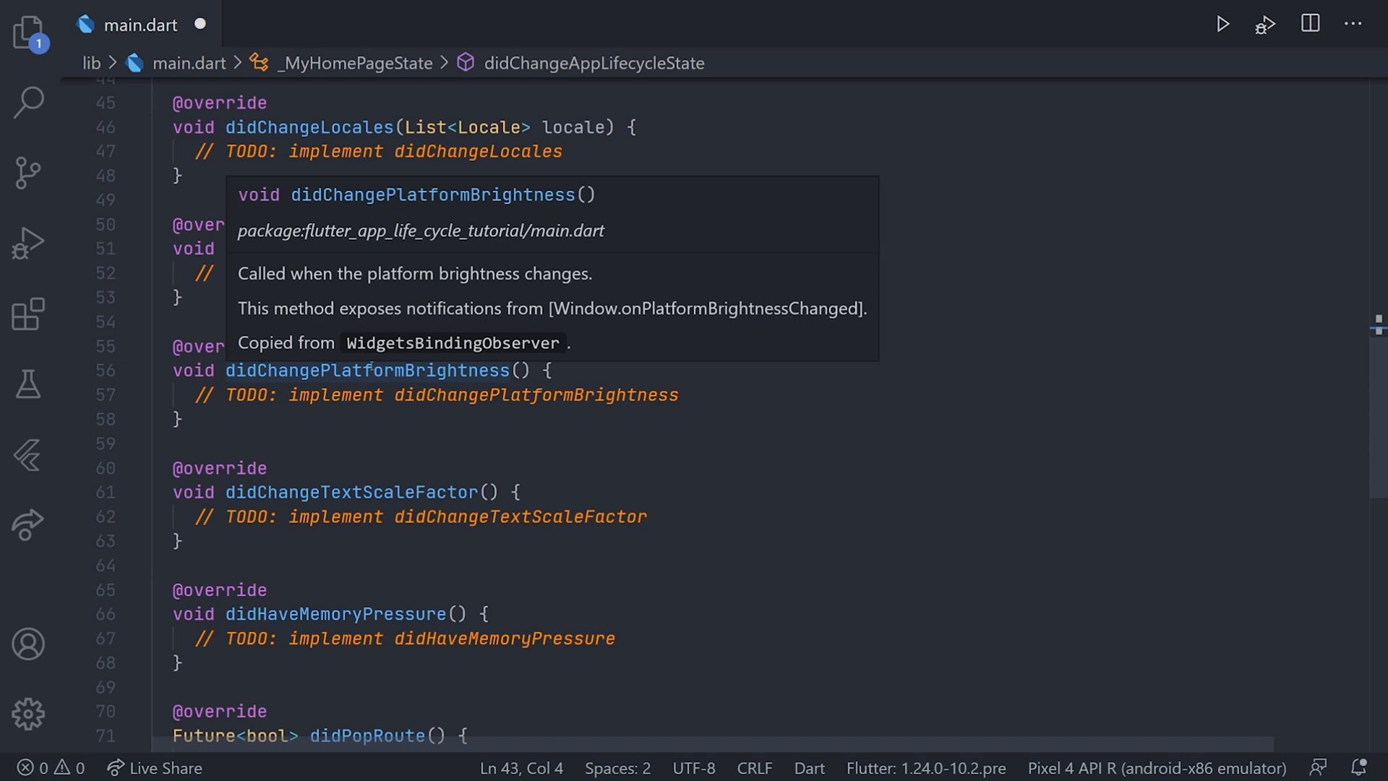
scroll(639, 395, "down", 3)
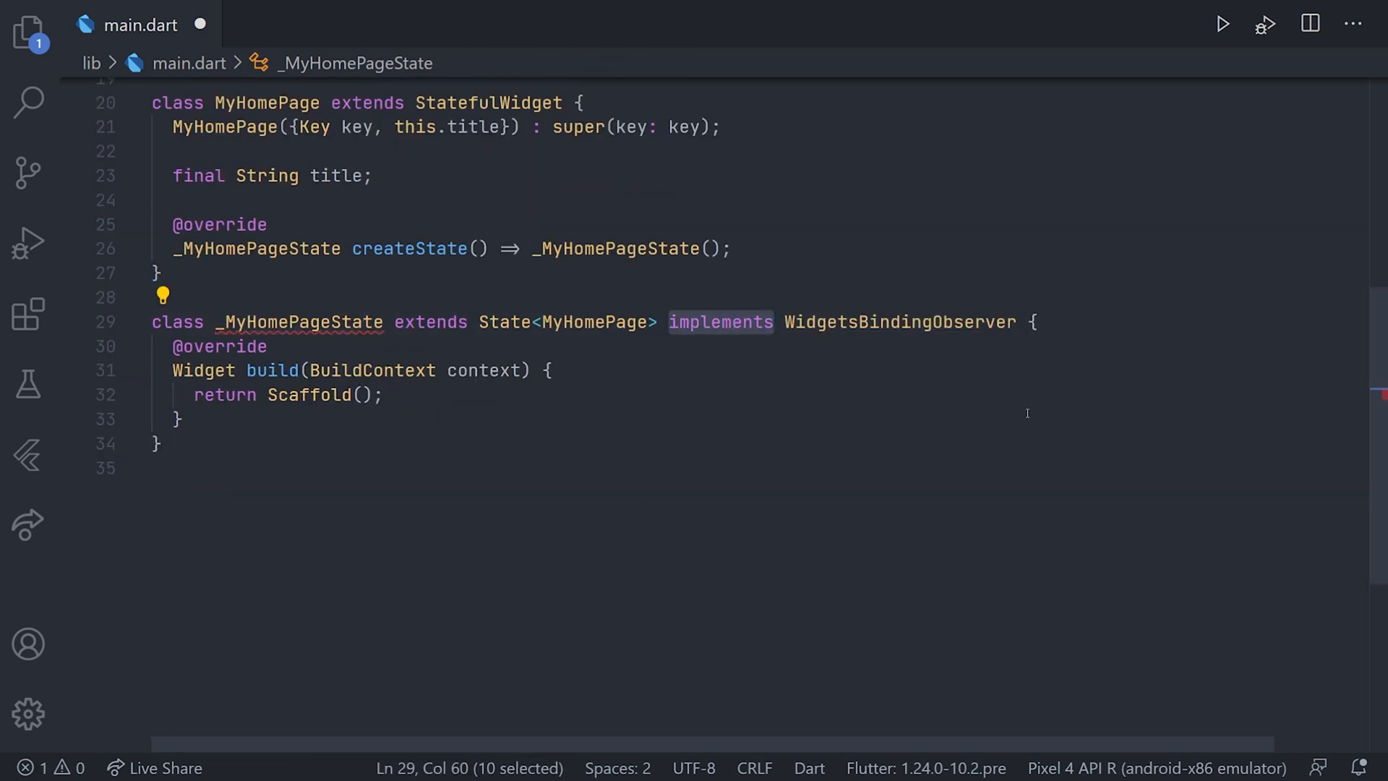
type("with")
Step: Save and open blank lines above the build method for a new override
left_click(647, 414)
key("ctrl+s")
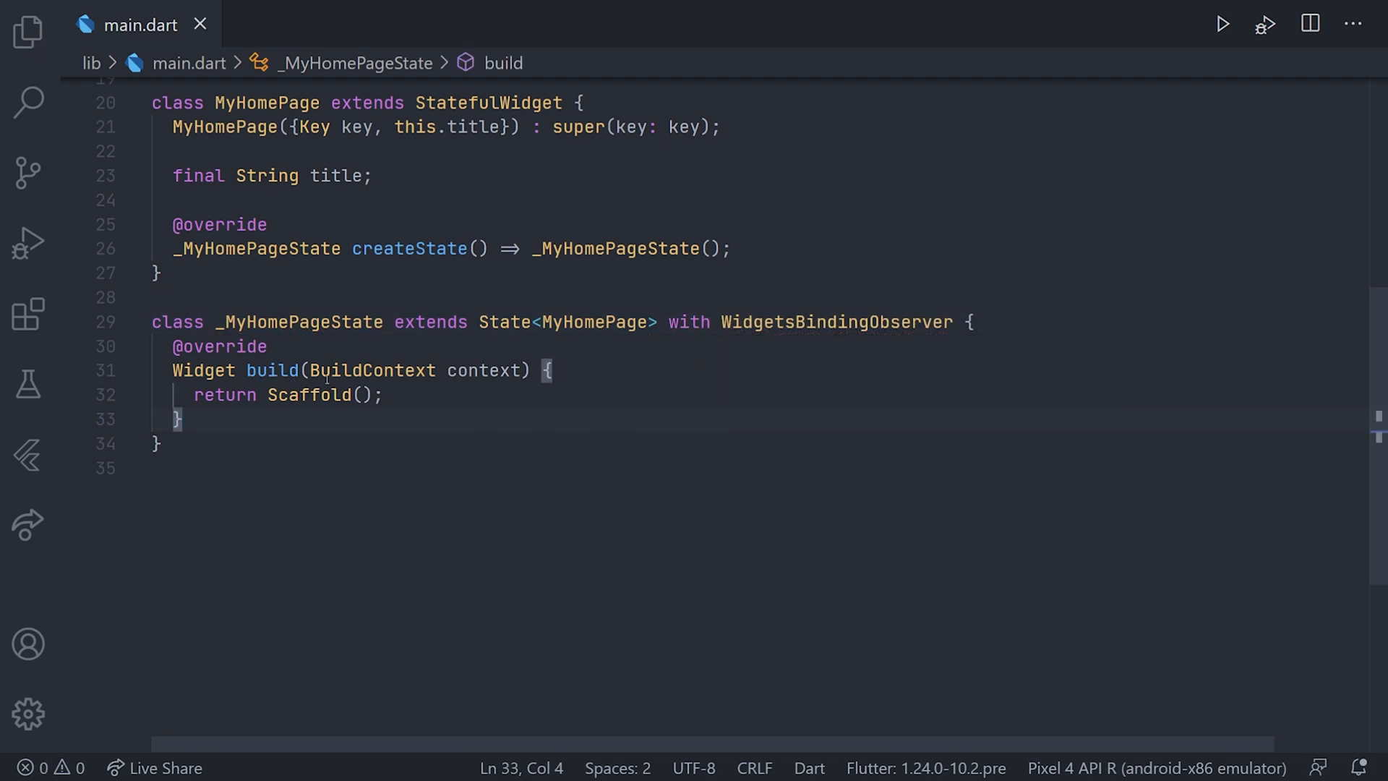
key("Up")
key("Up")
key("Up")
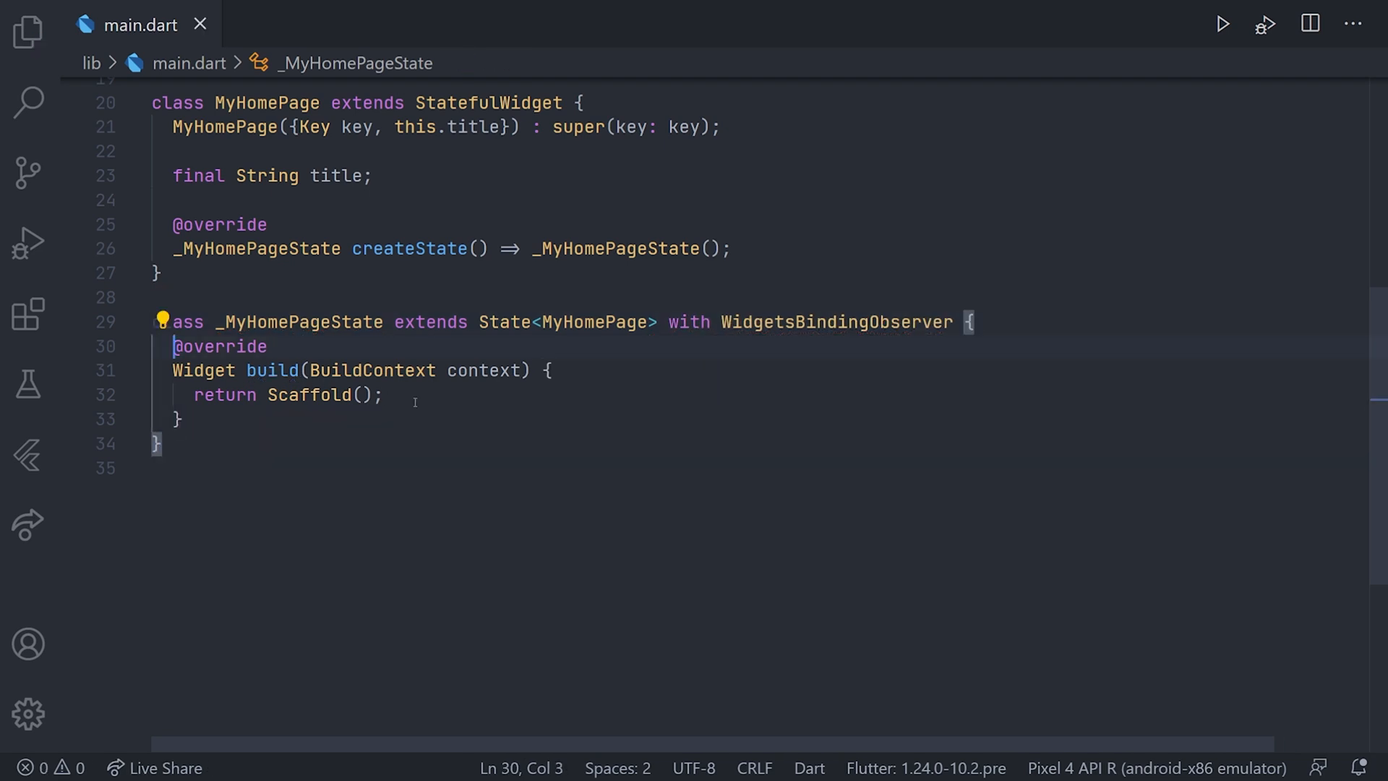
key("Return")
key("Return")
key("Return")
key("Up")
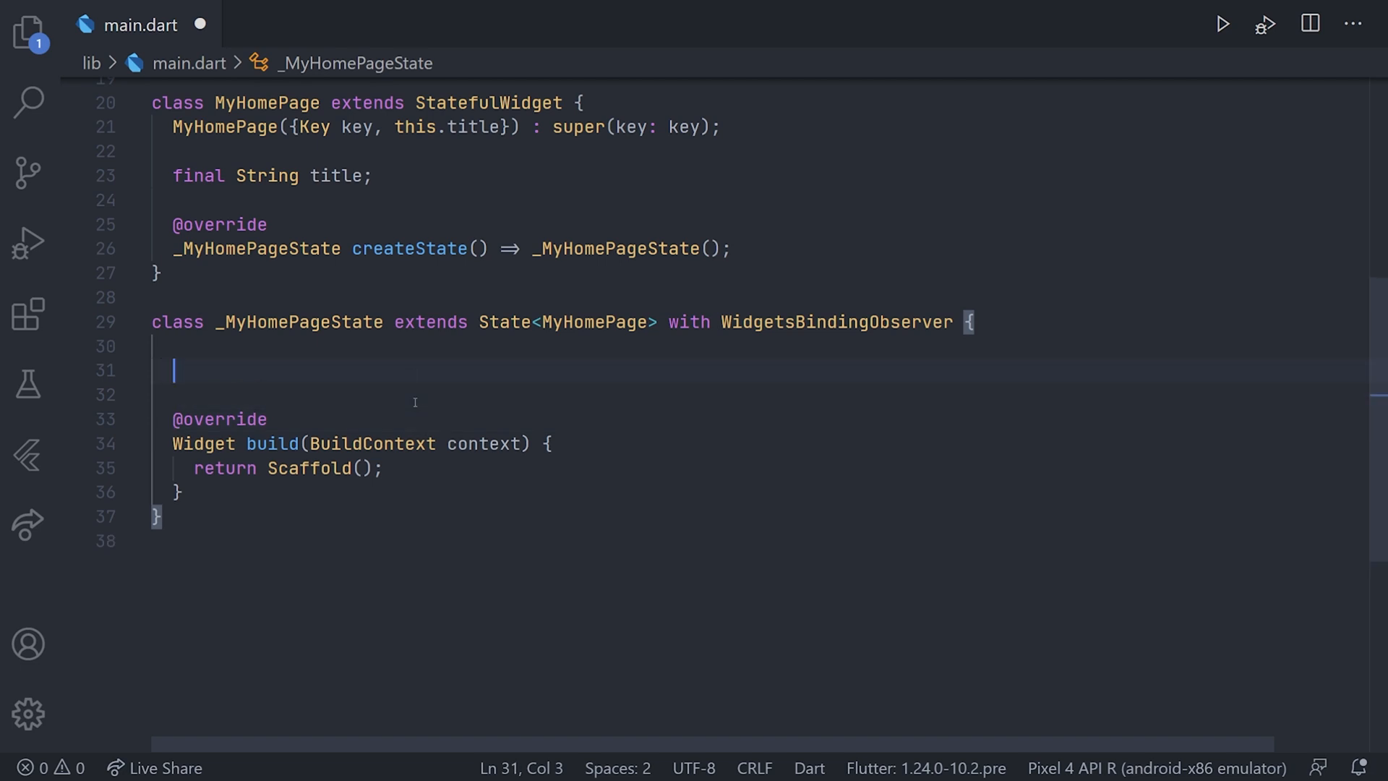
type("did")
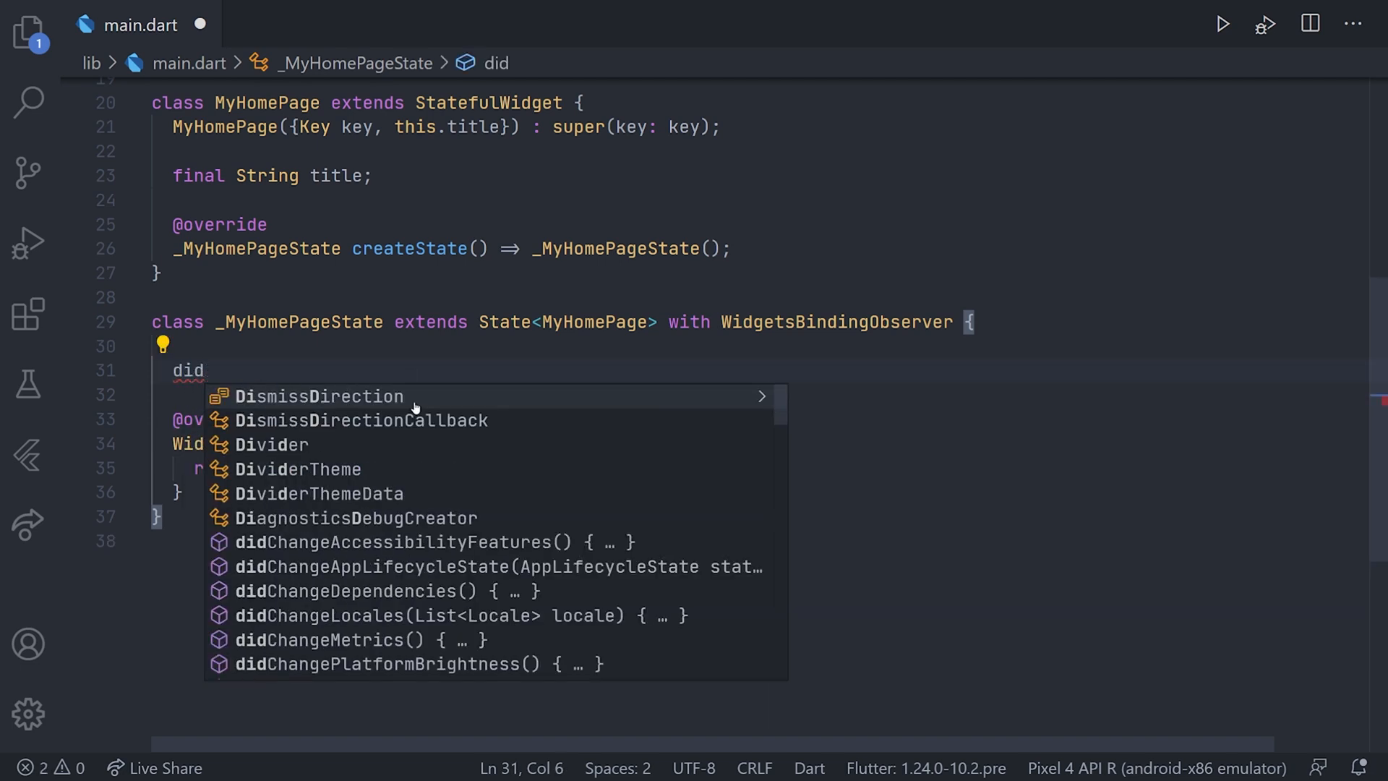
type("chan")
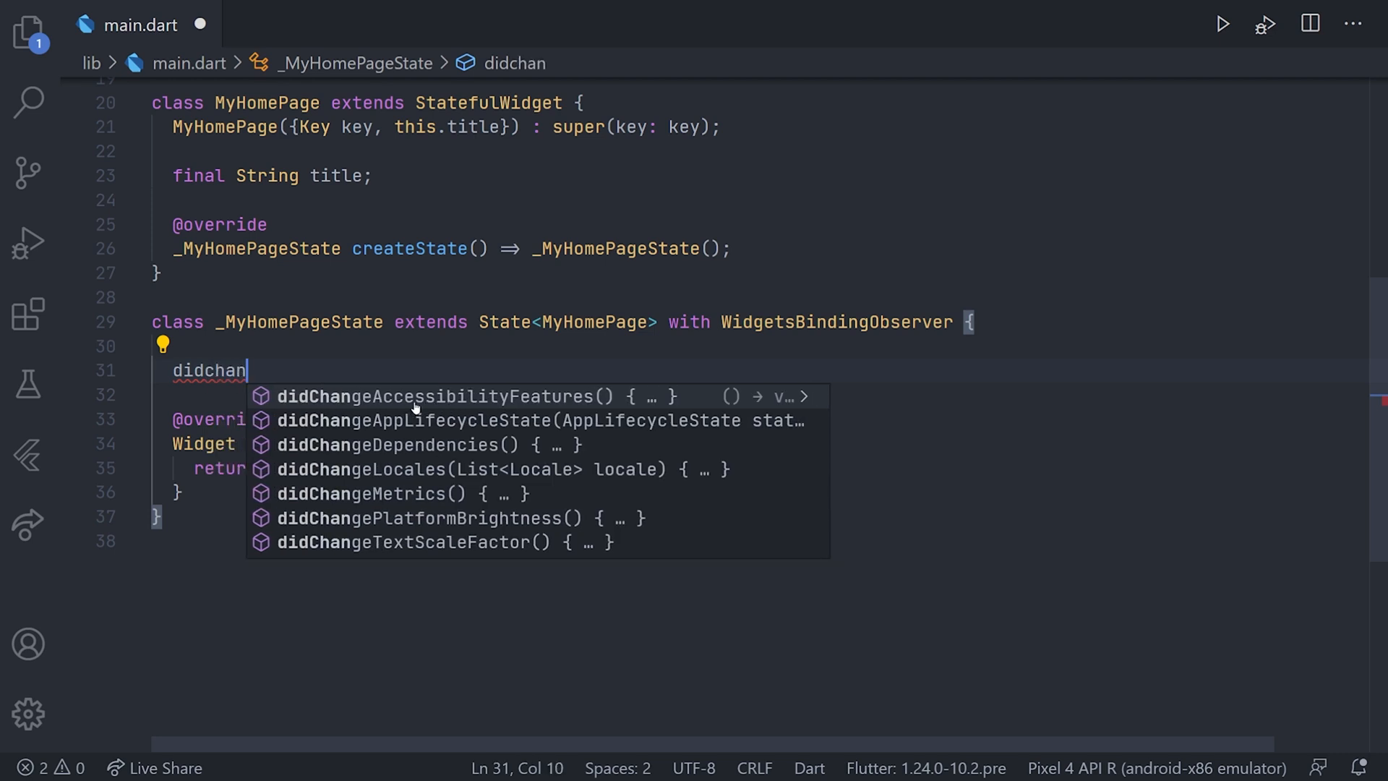
Step: Insert the didChangeAppLifecycleState override calling super and drop its TODO comment
key("Down")
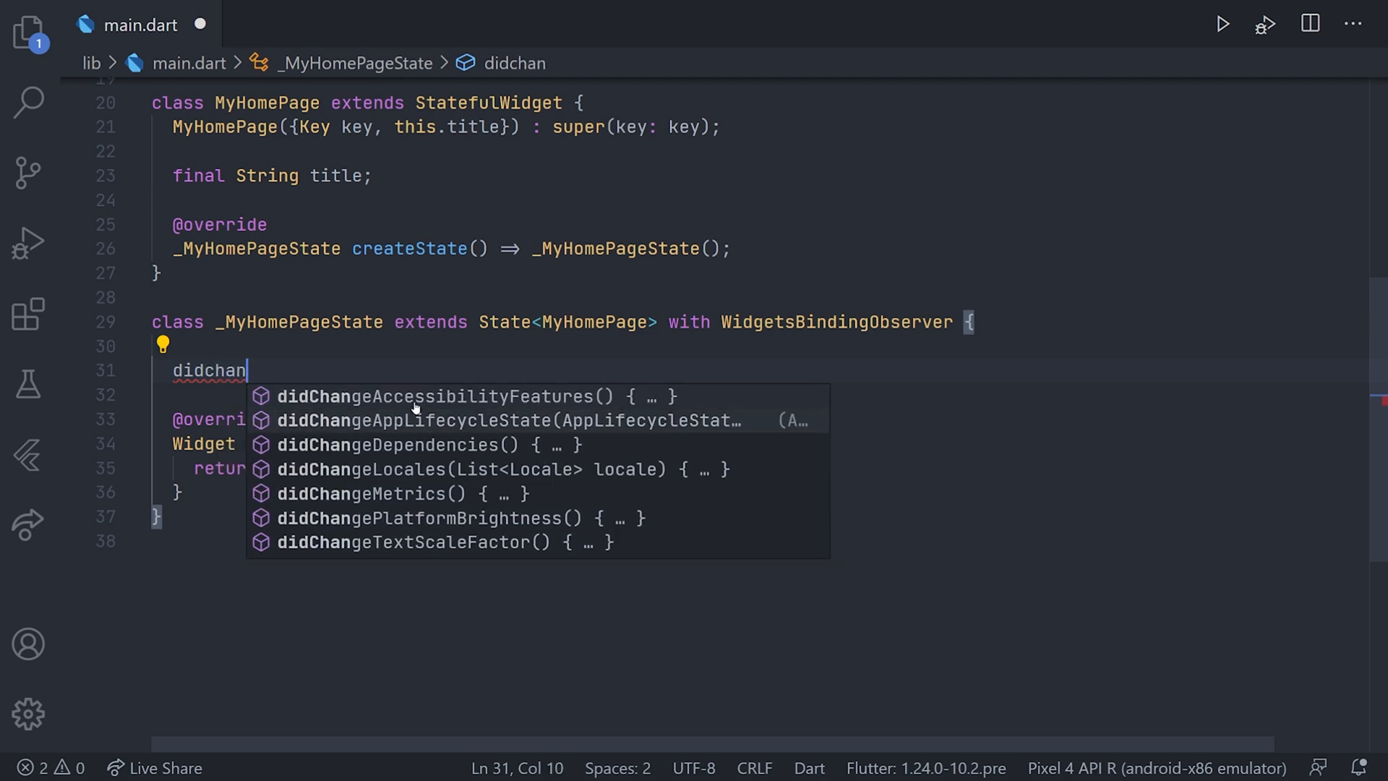
key("Return")
key("Home")
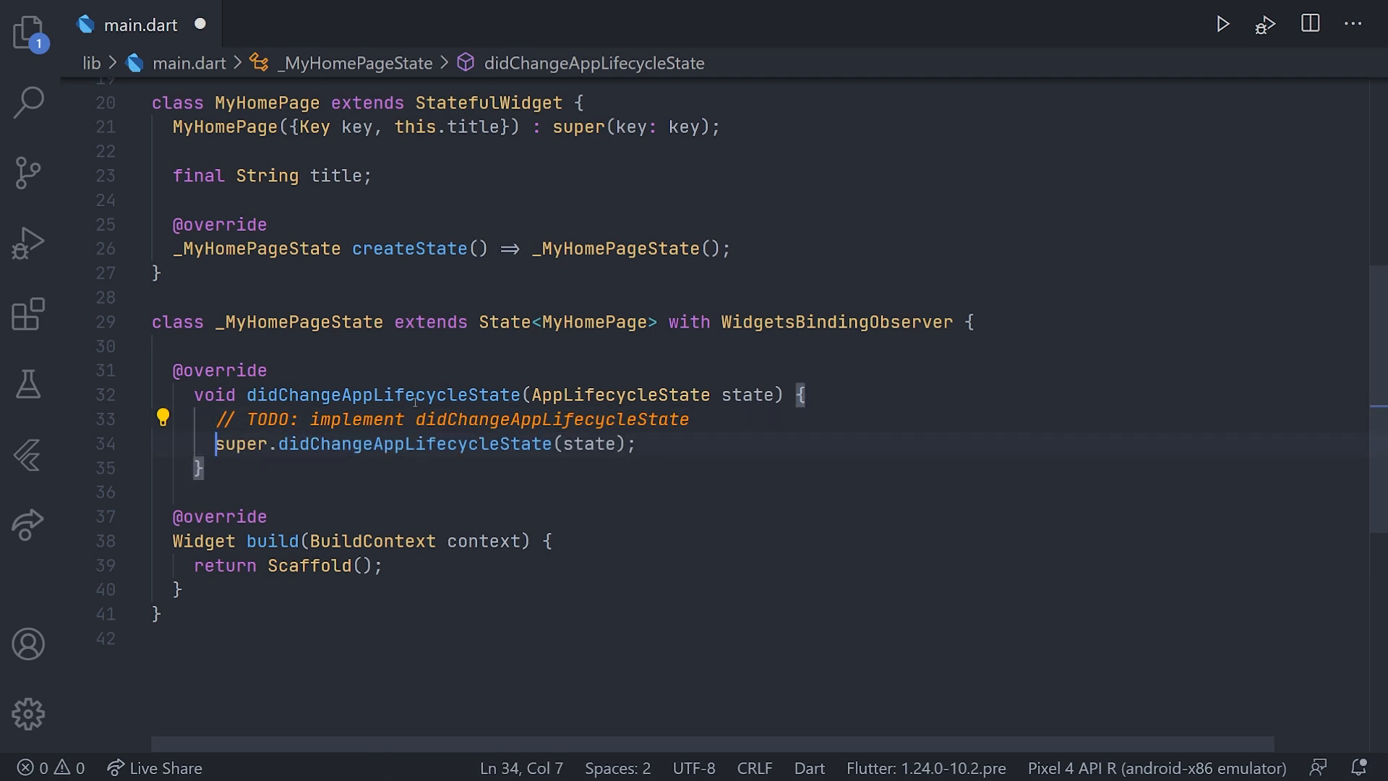
key("shift+Up")
key("Delete")
key("Down")
key("Down")
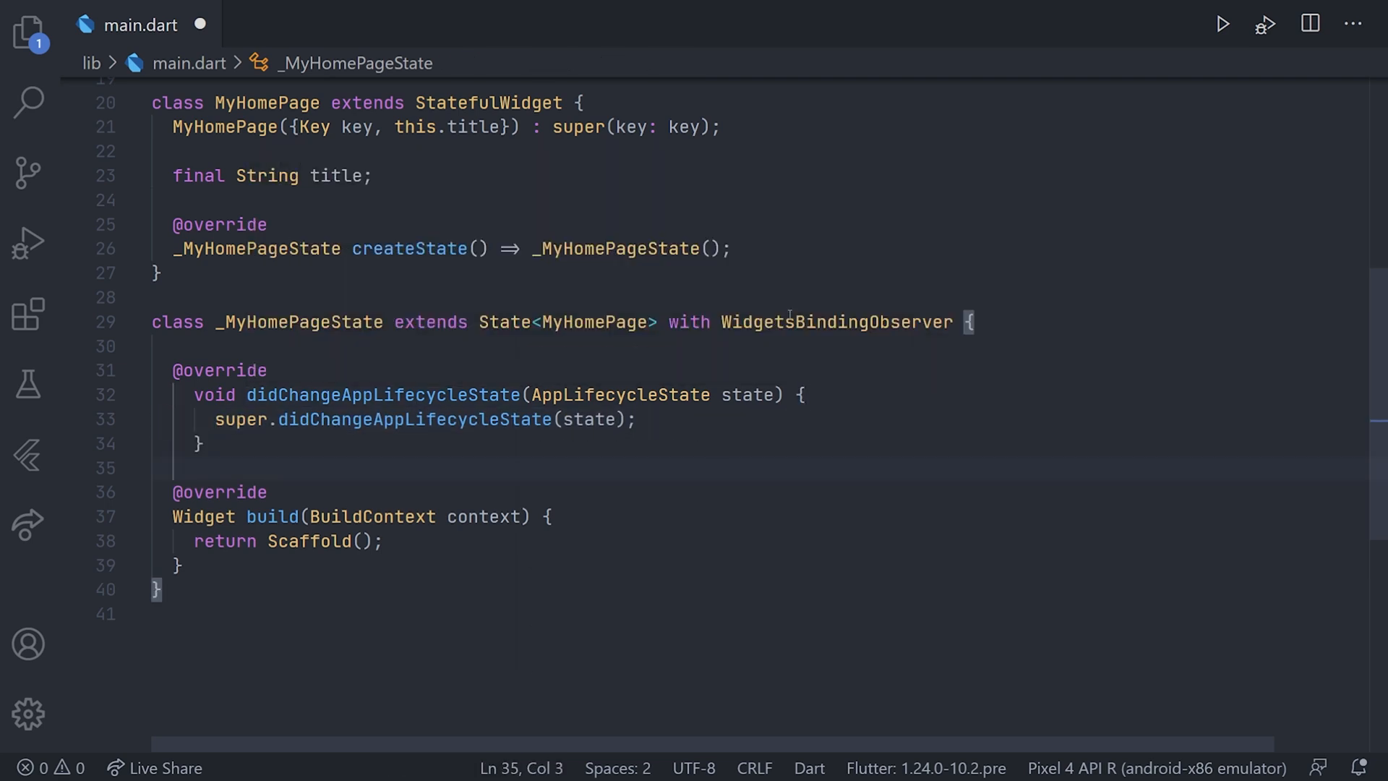
mouse_move(836, 323)
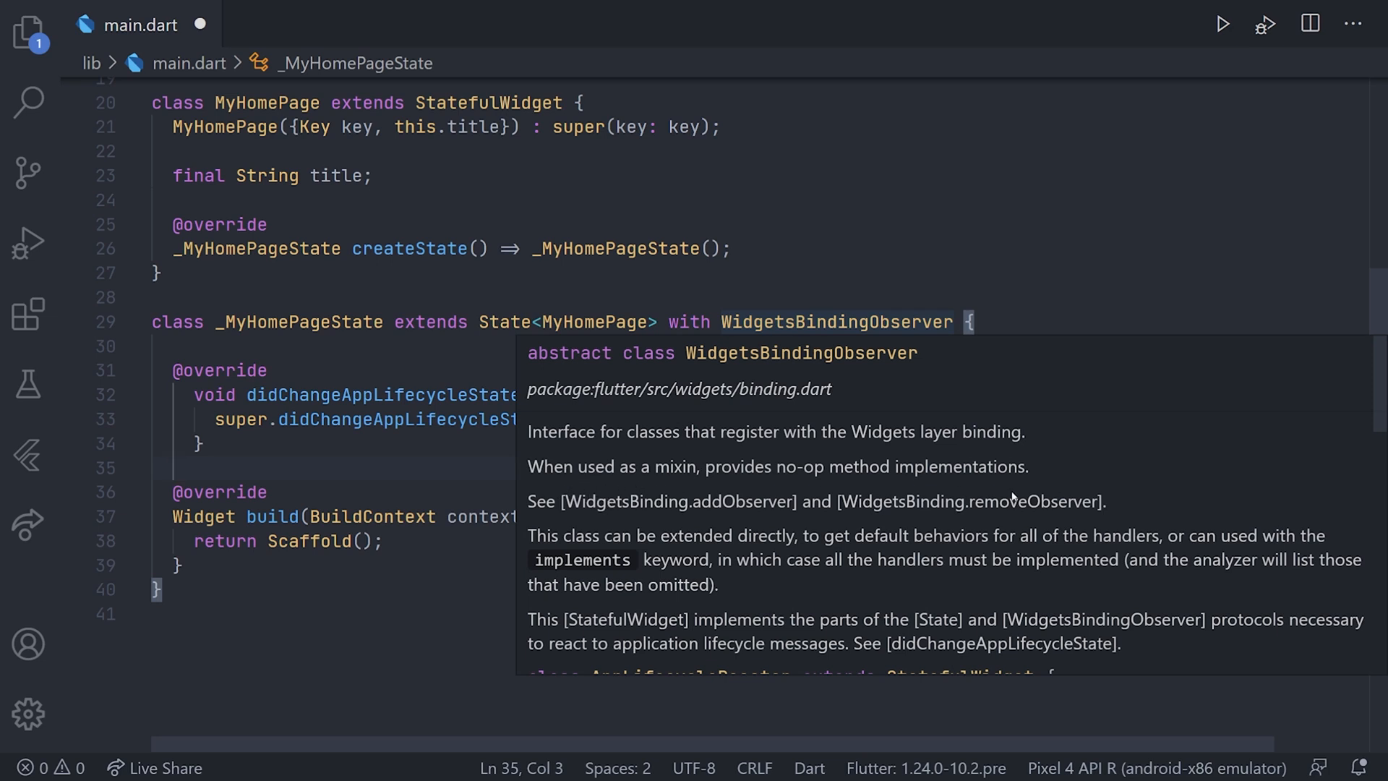
left_click_drag(1106, 502, 530, 497)
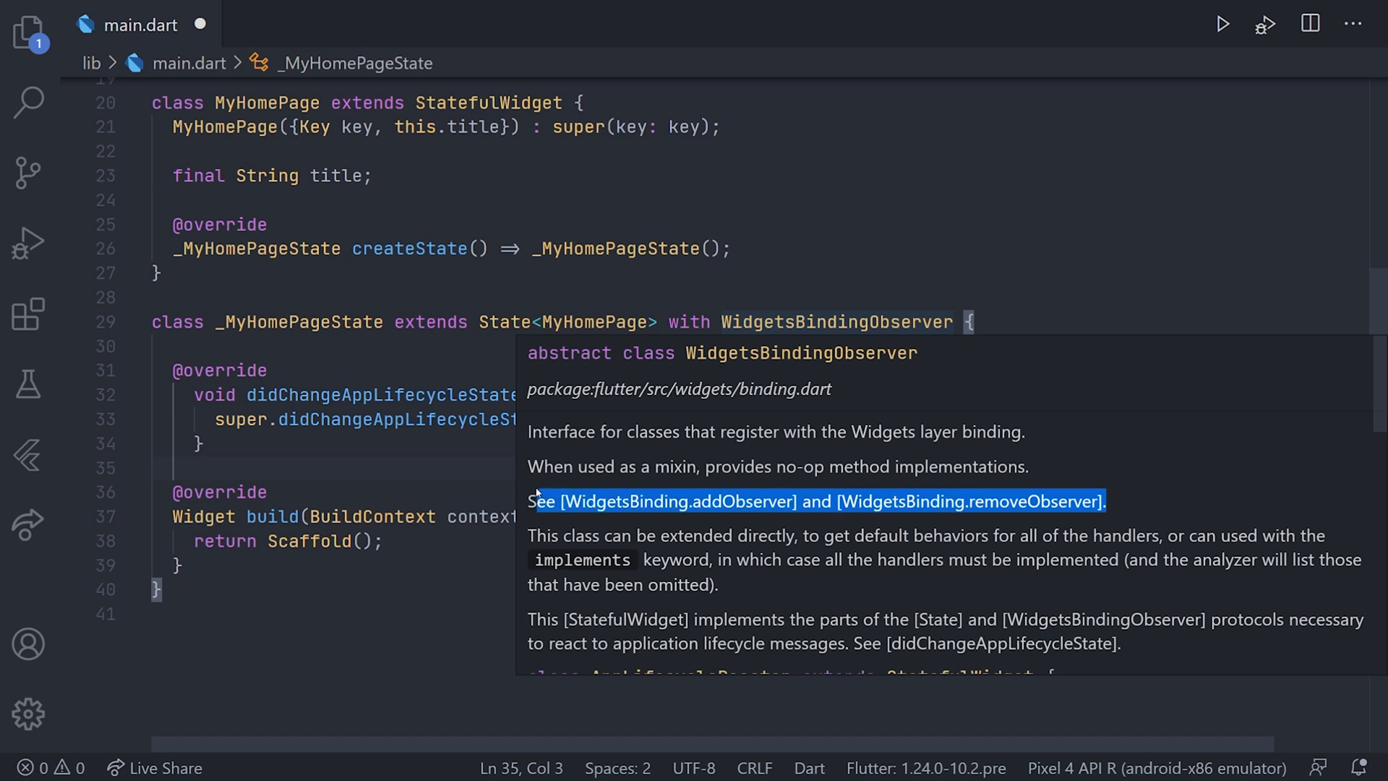
key("Escape")
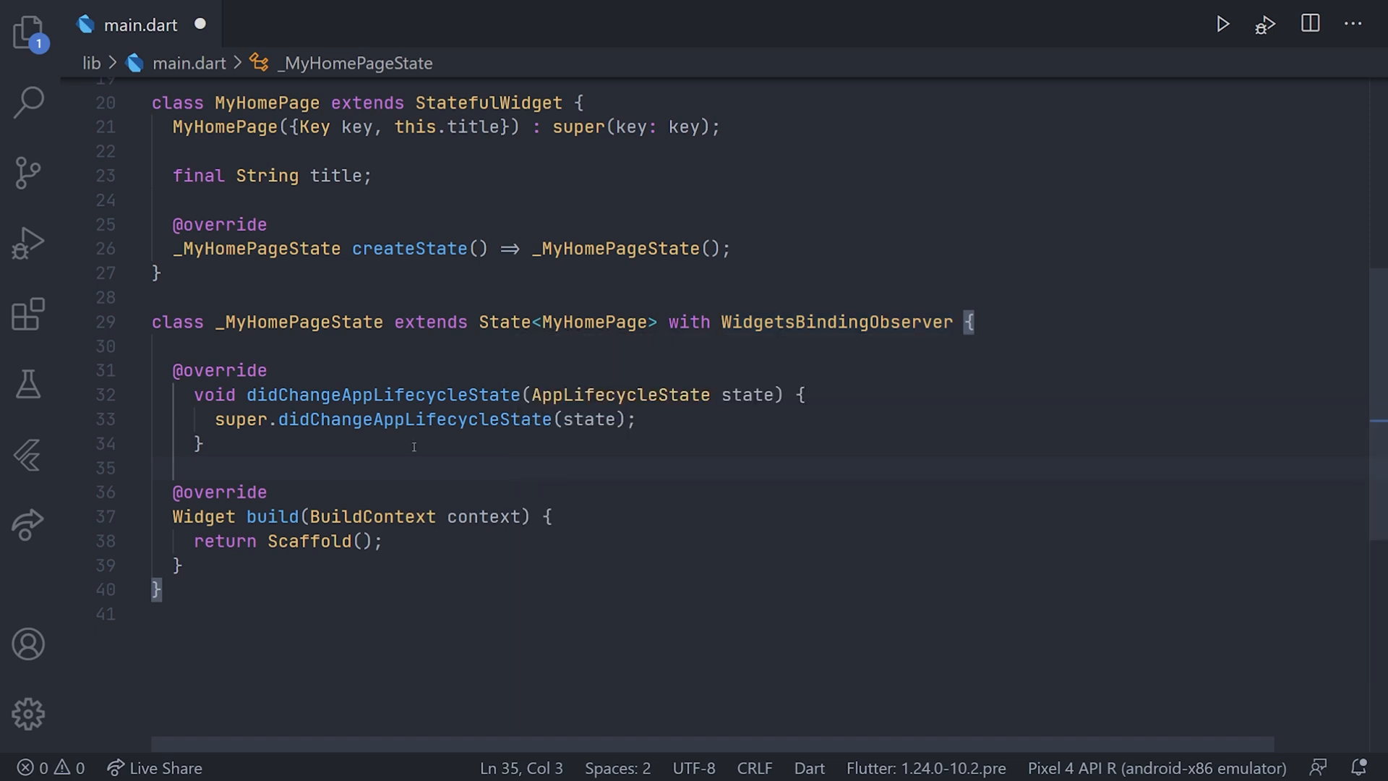
Step: Save to auto-format and open blank lines right after the class declaration
left_click(217, 444)
left_click(174, 346)
key("ctrl+s")
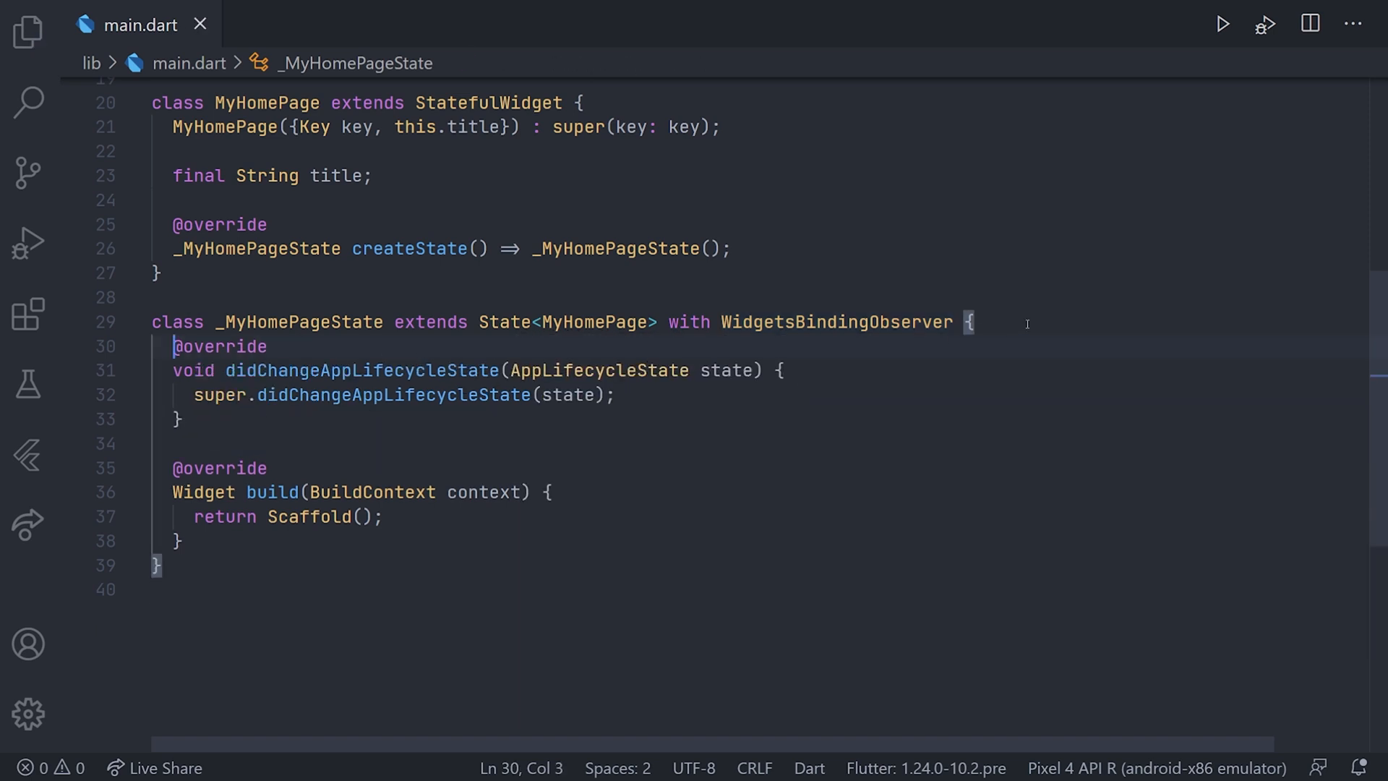
key("Up")
key("Return")
key("Return")
key("Return")
Step: Insert an initState override calling super.initState() without the TODO comment
key("Up")
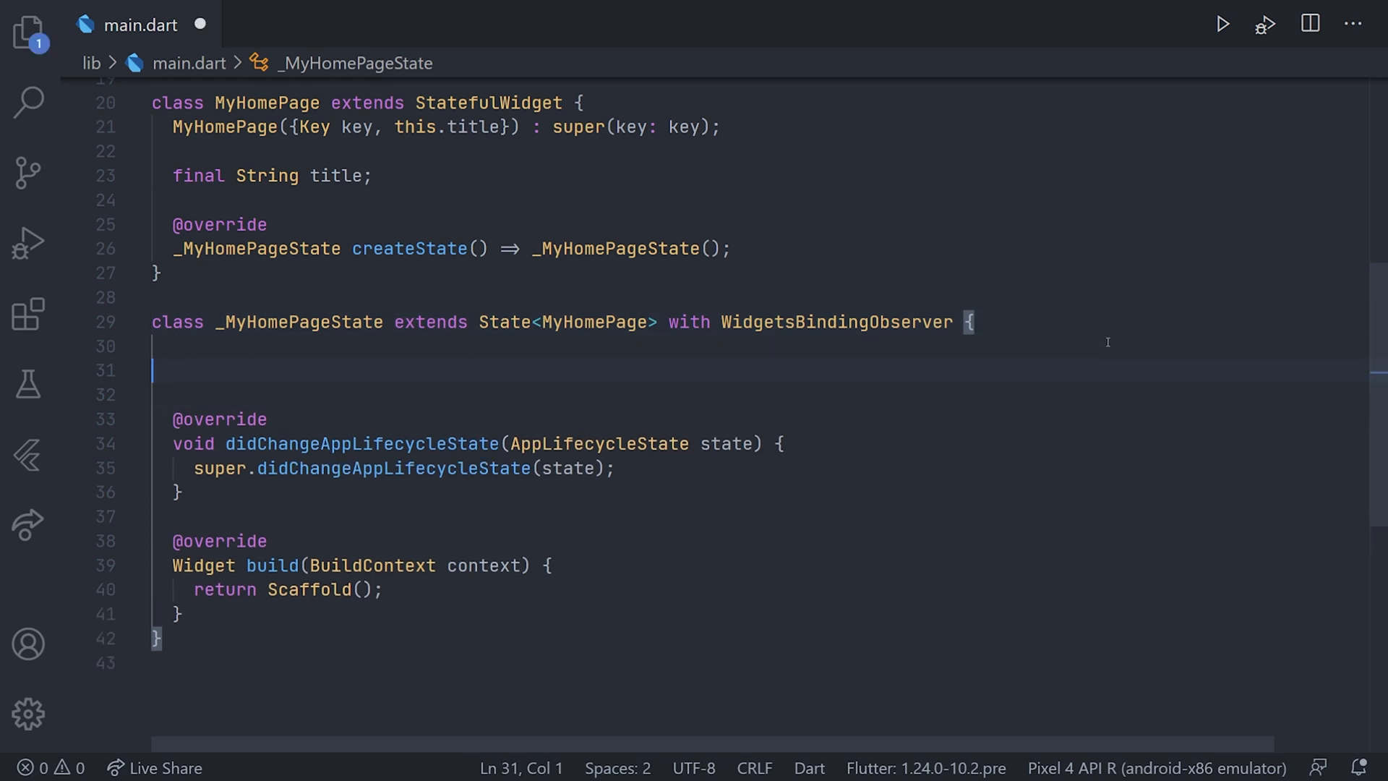
type("init")
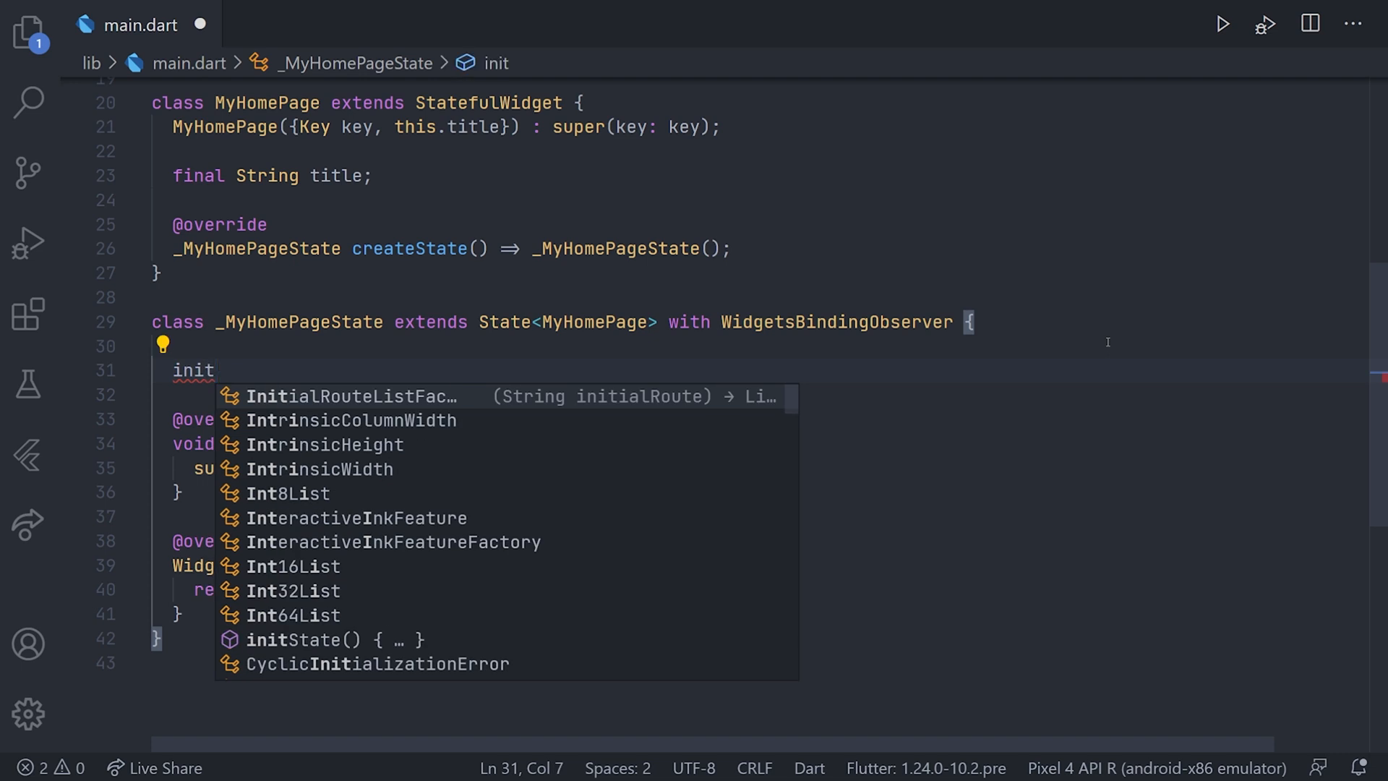
type("stat")
key("Return")
key("Up")
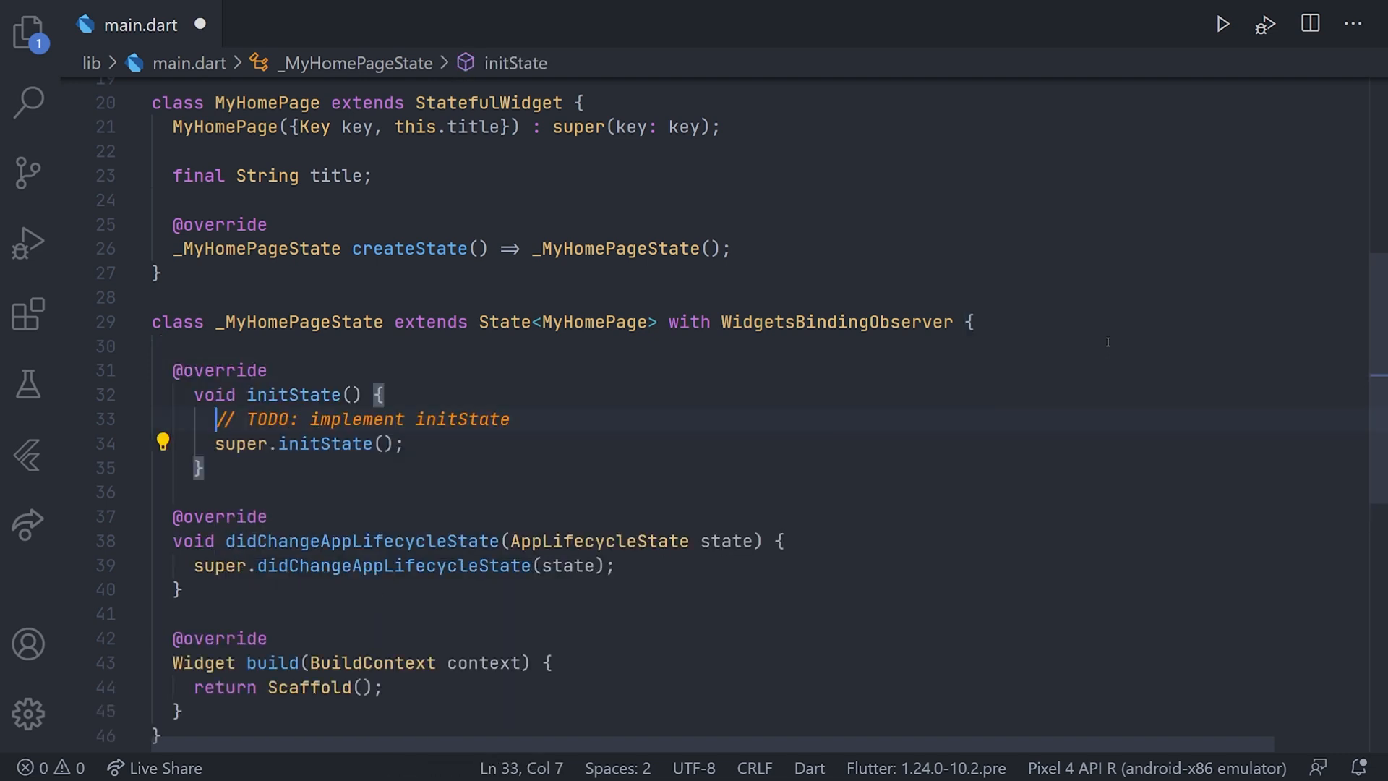
key("ctrl+shift+k")
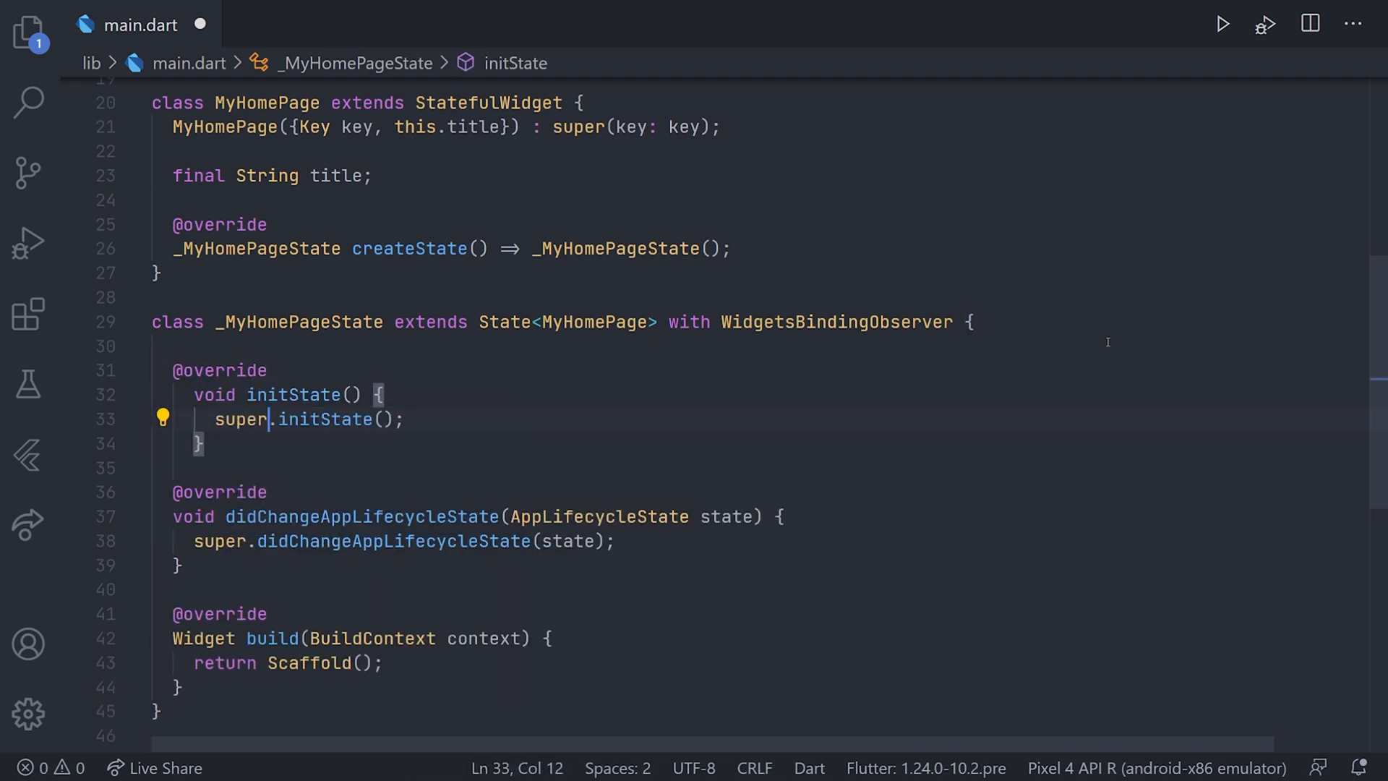
key("End")
key("Return")
type("W")
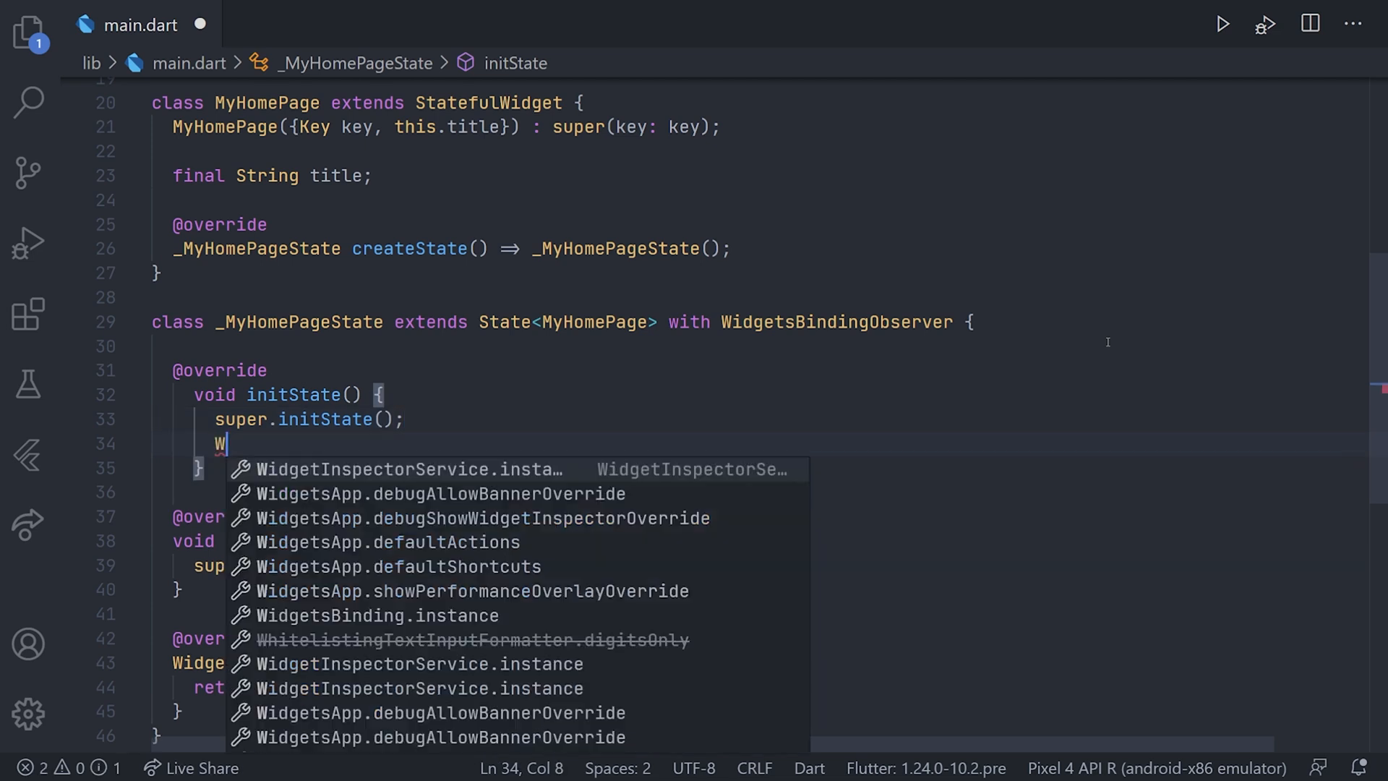
type("idgetsB")
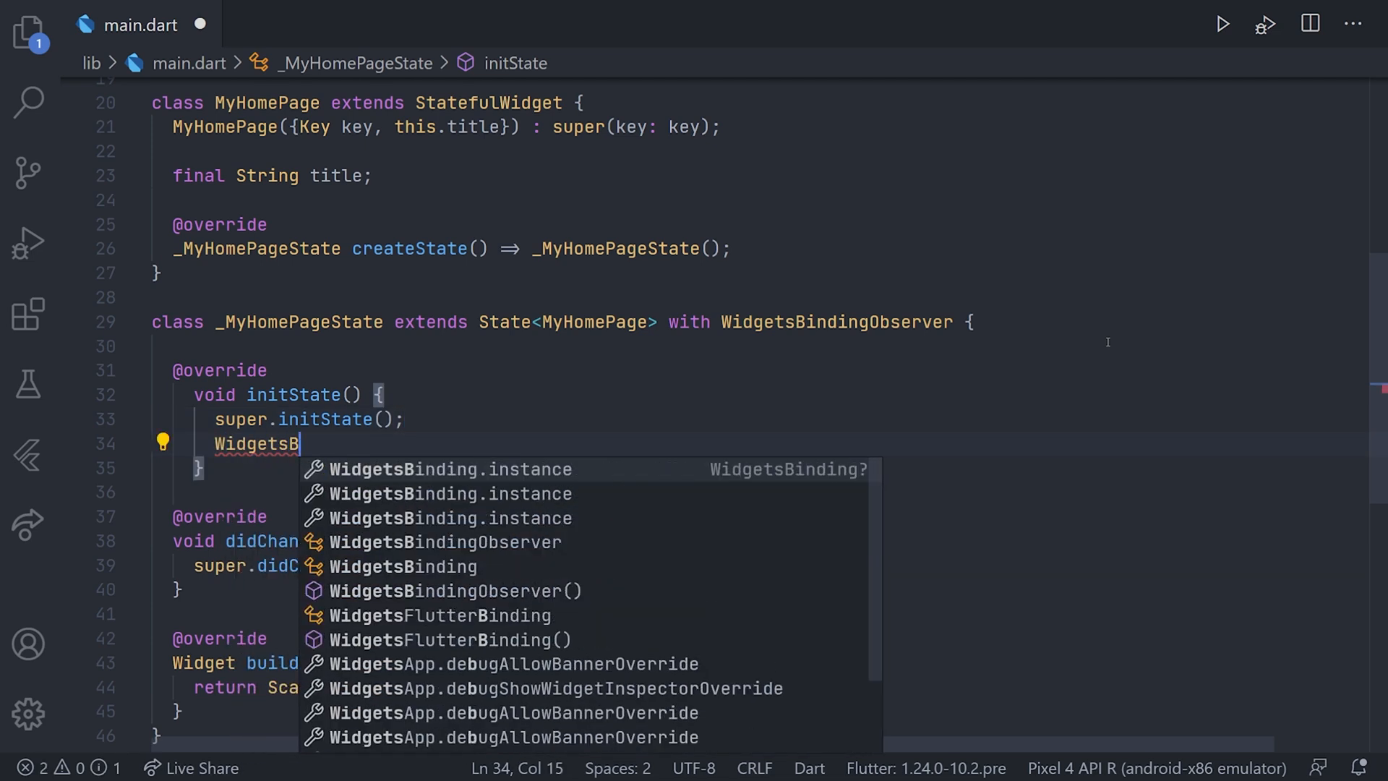
type("i")
Step: Add WidgetsBinding.instance.addObserver(this); inside initState and review it
key("Return")
type(".instance.")
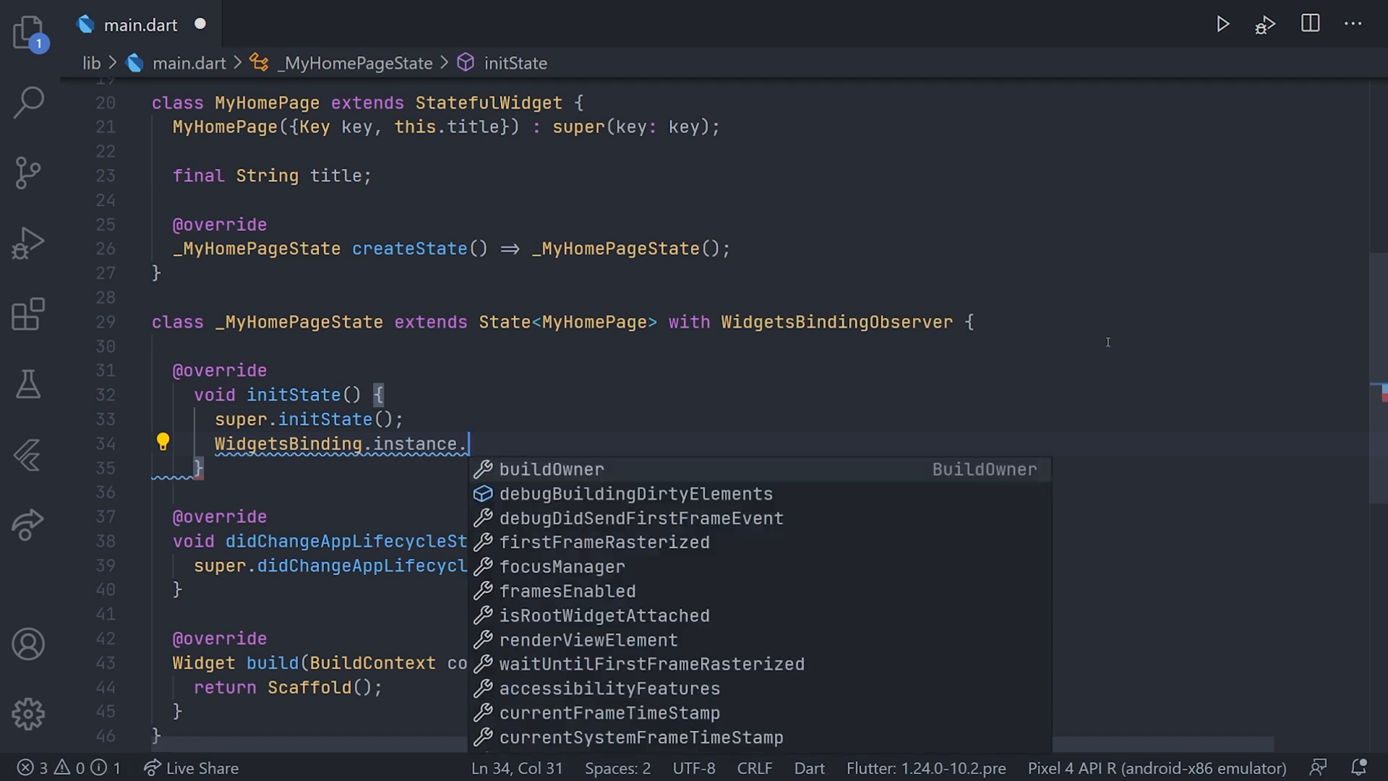
type("add")
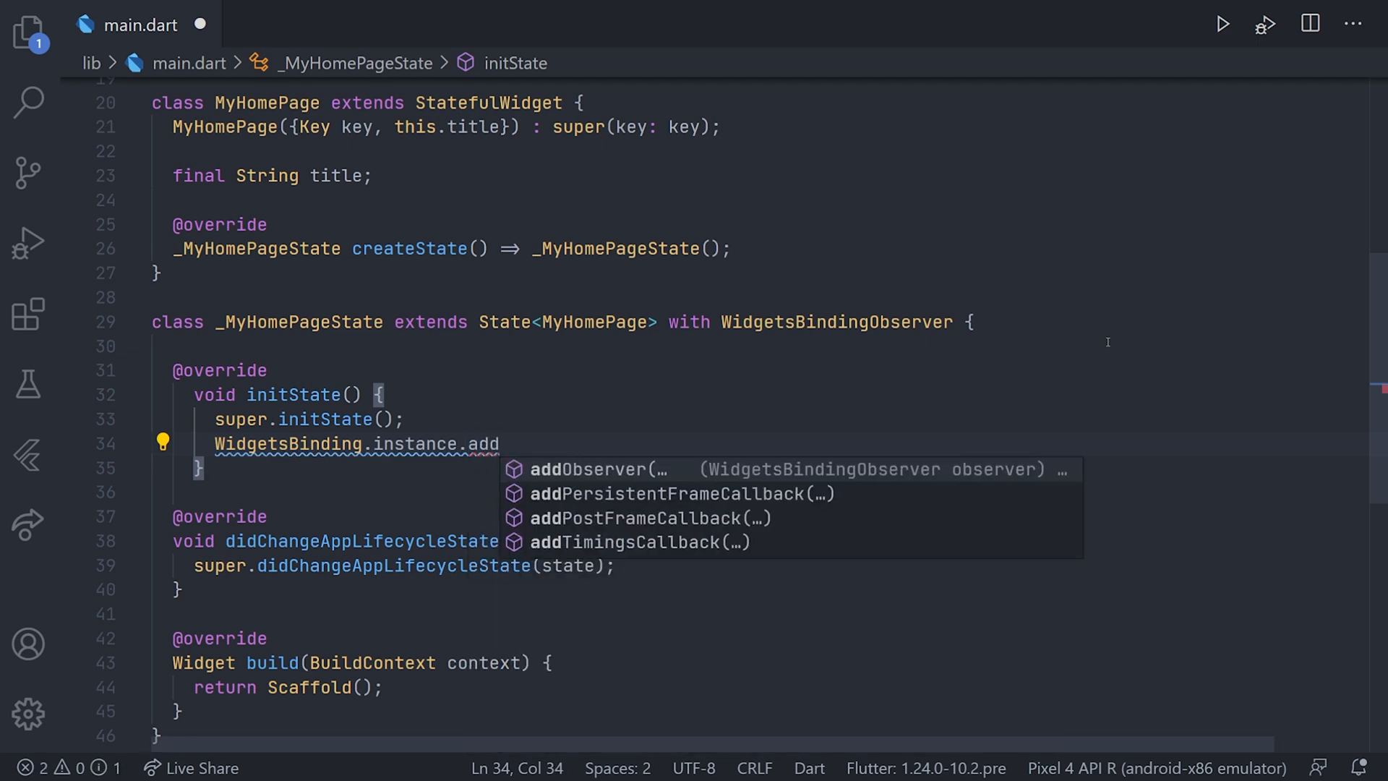
key("Return")
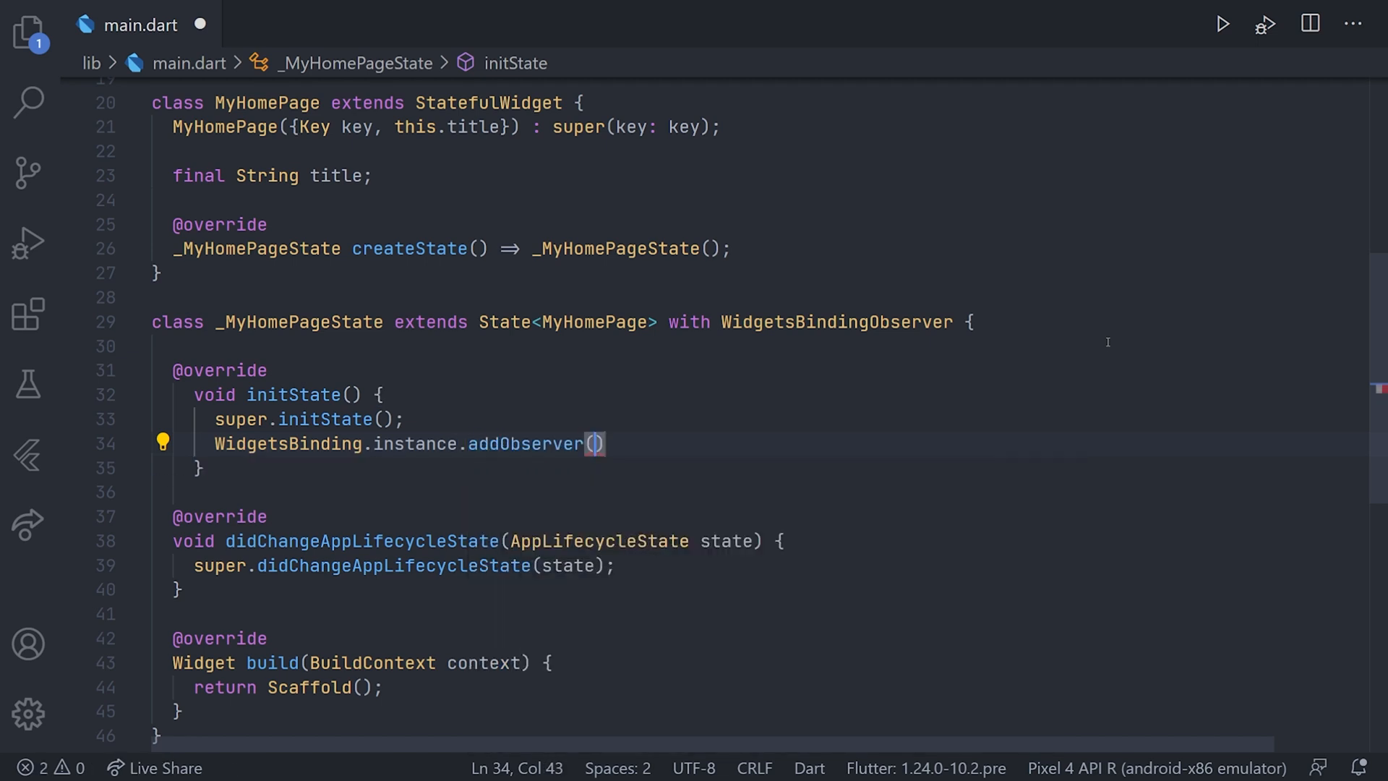
key("ctrl+space")
type("this")
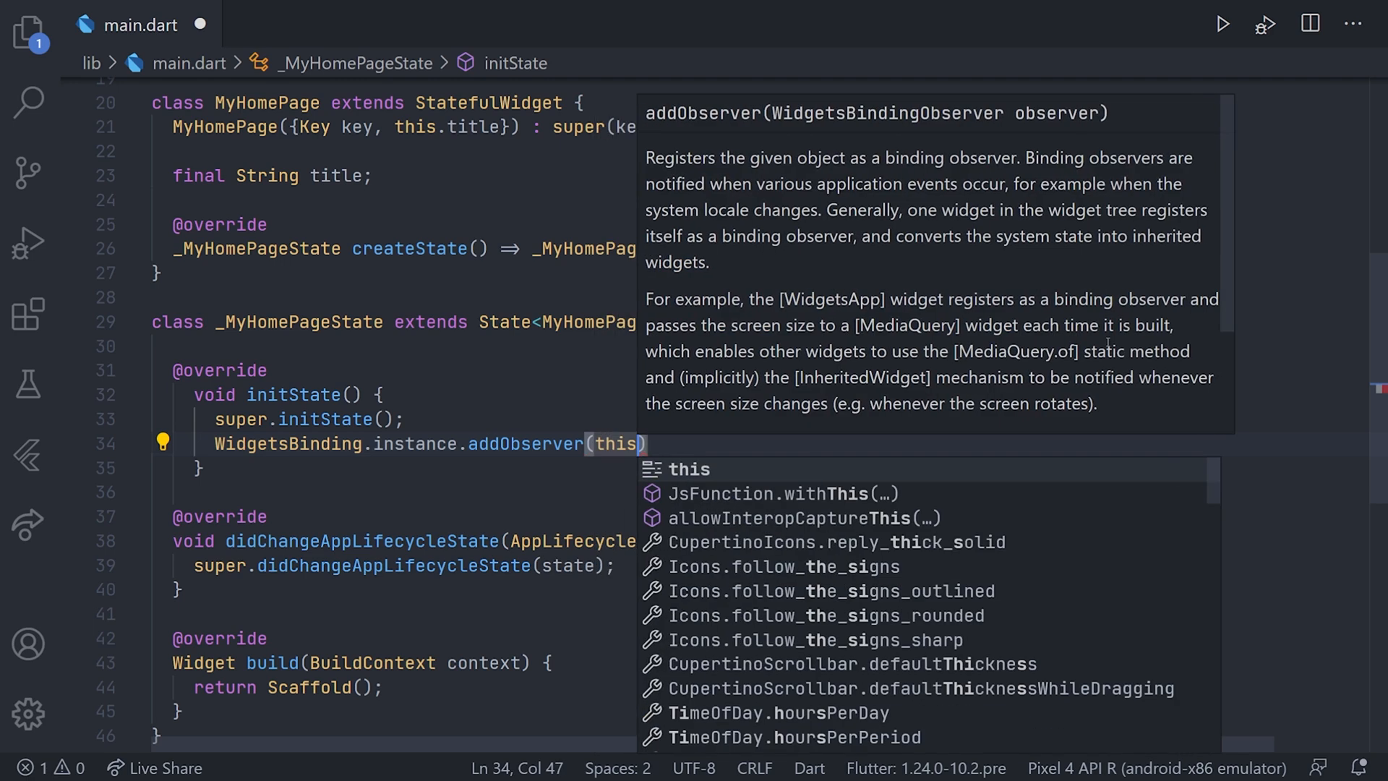
key("Escape")
key("Right")
type(";")
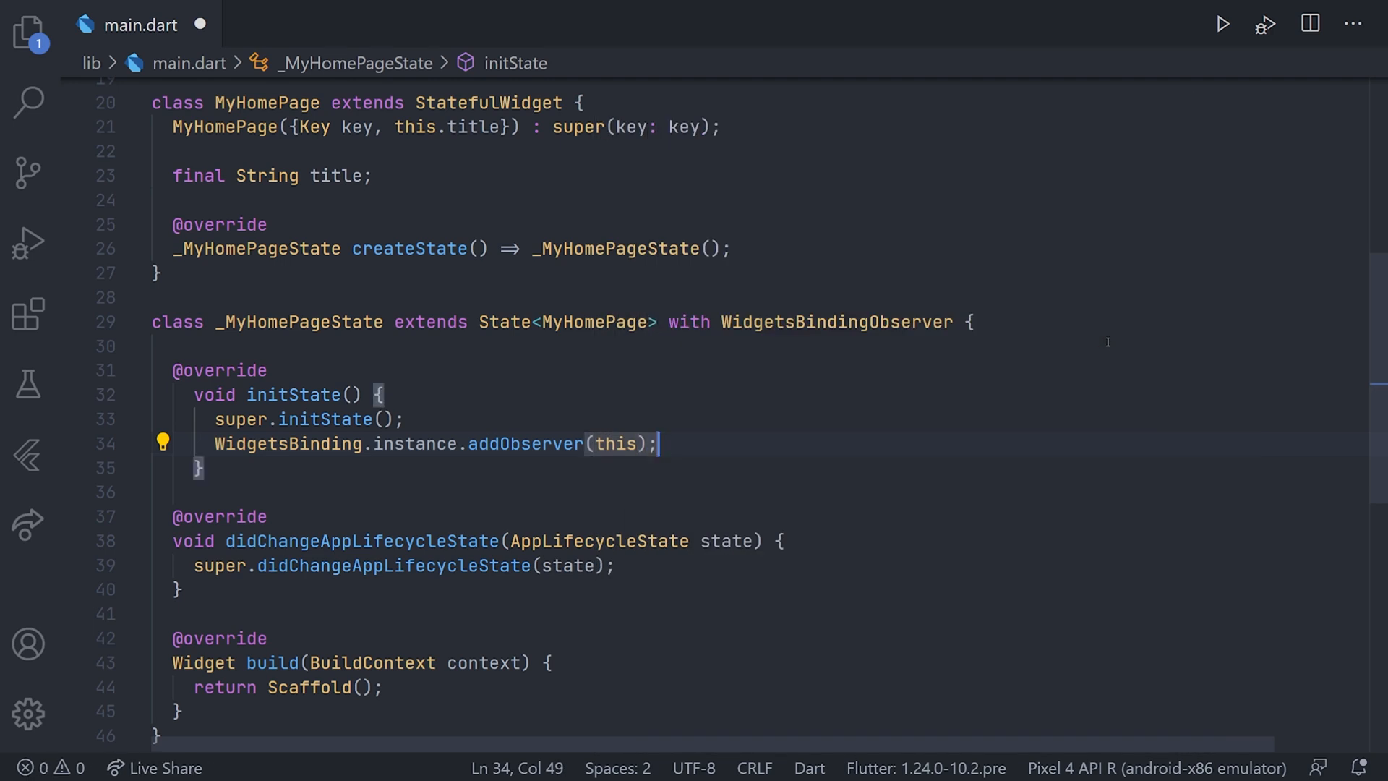
scroll(766, 354, "down", 3)
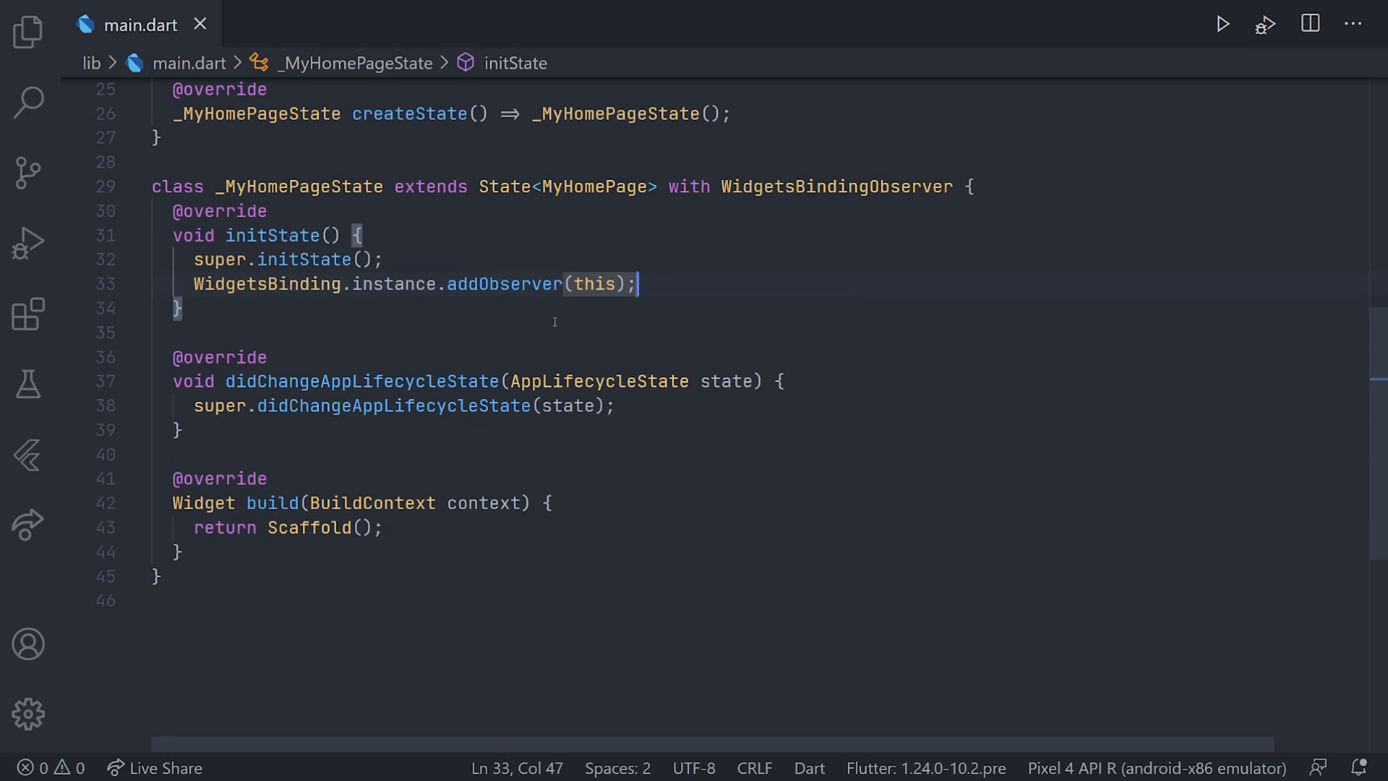
left_click_drag(434, 284, 217, 261)
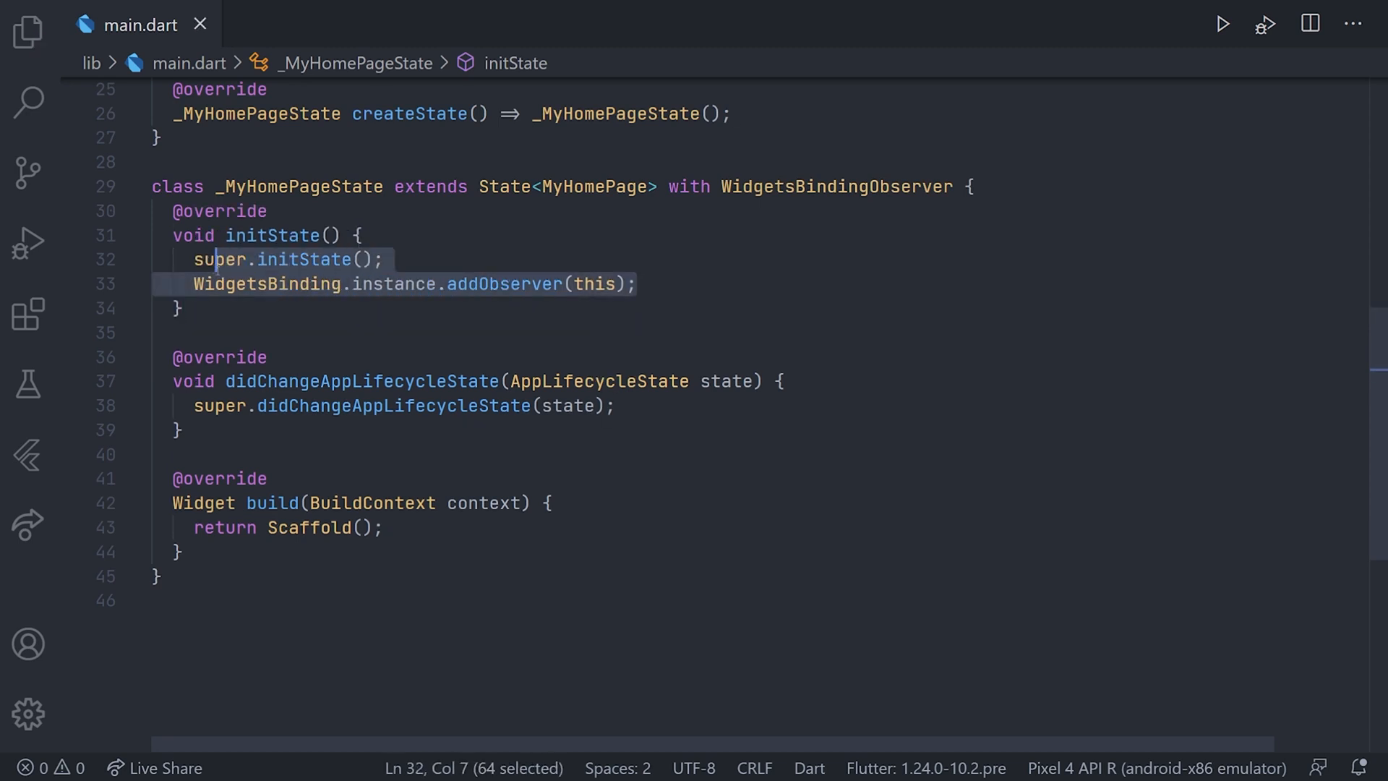
left_click(247, 314)
left_click(190, 551)
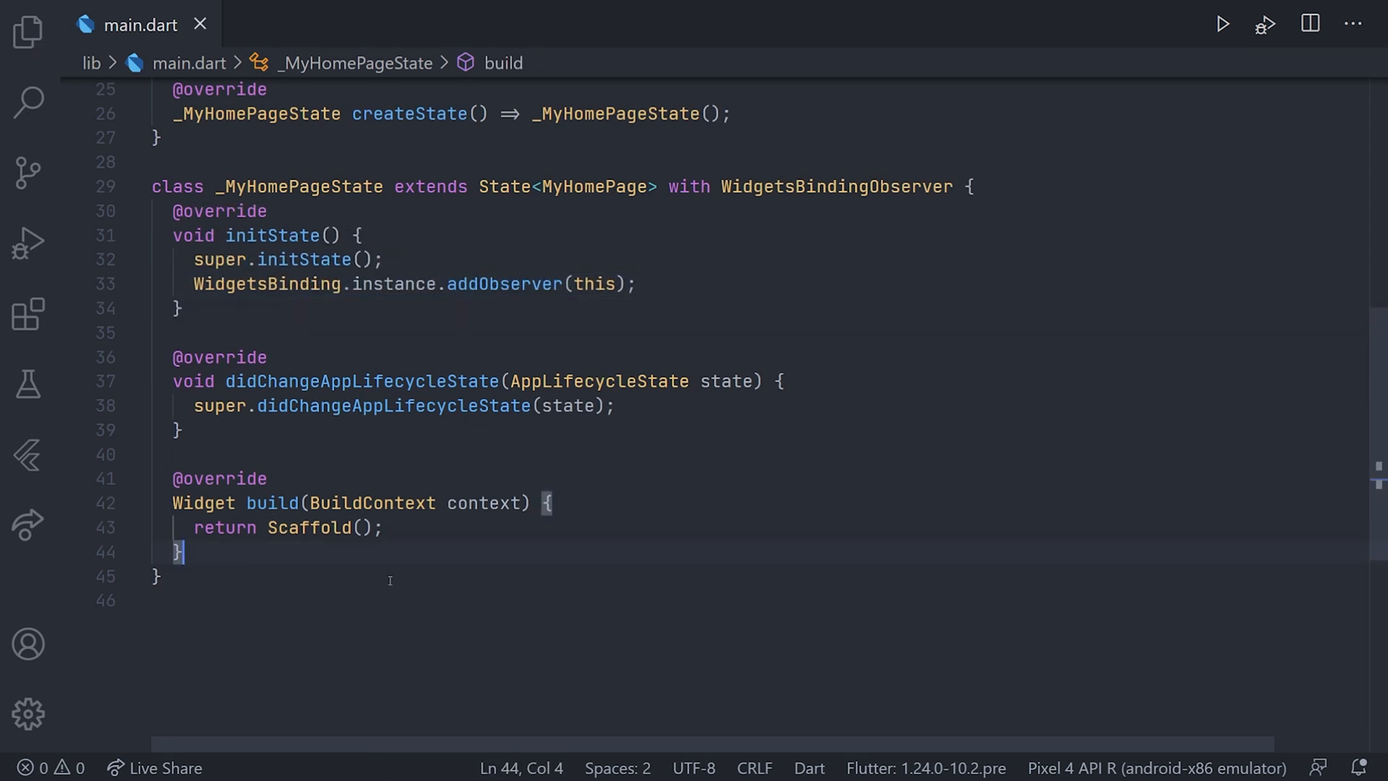
scroll(511, 593, "down", 3)
Step: Insert a dispose override below build and delete its TODO comment
key("Return")
key("Return")
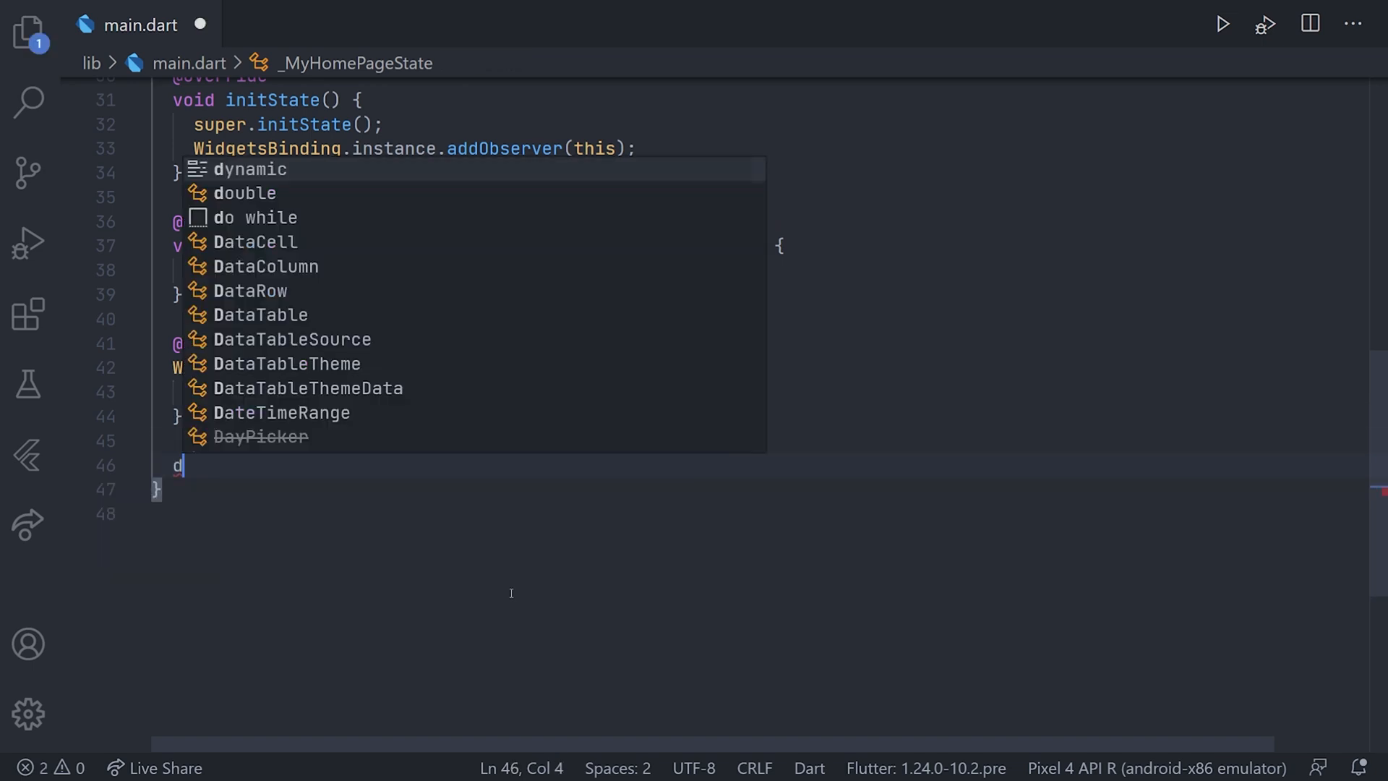
type("dispo")
key("Down")
key("Return")
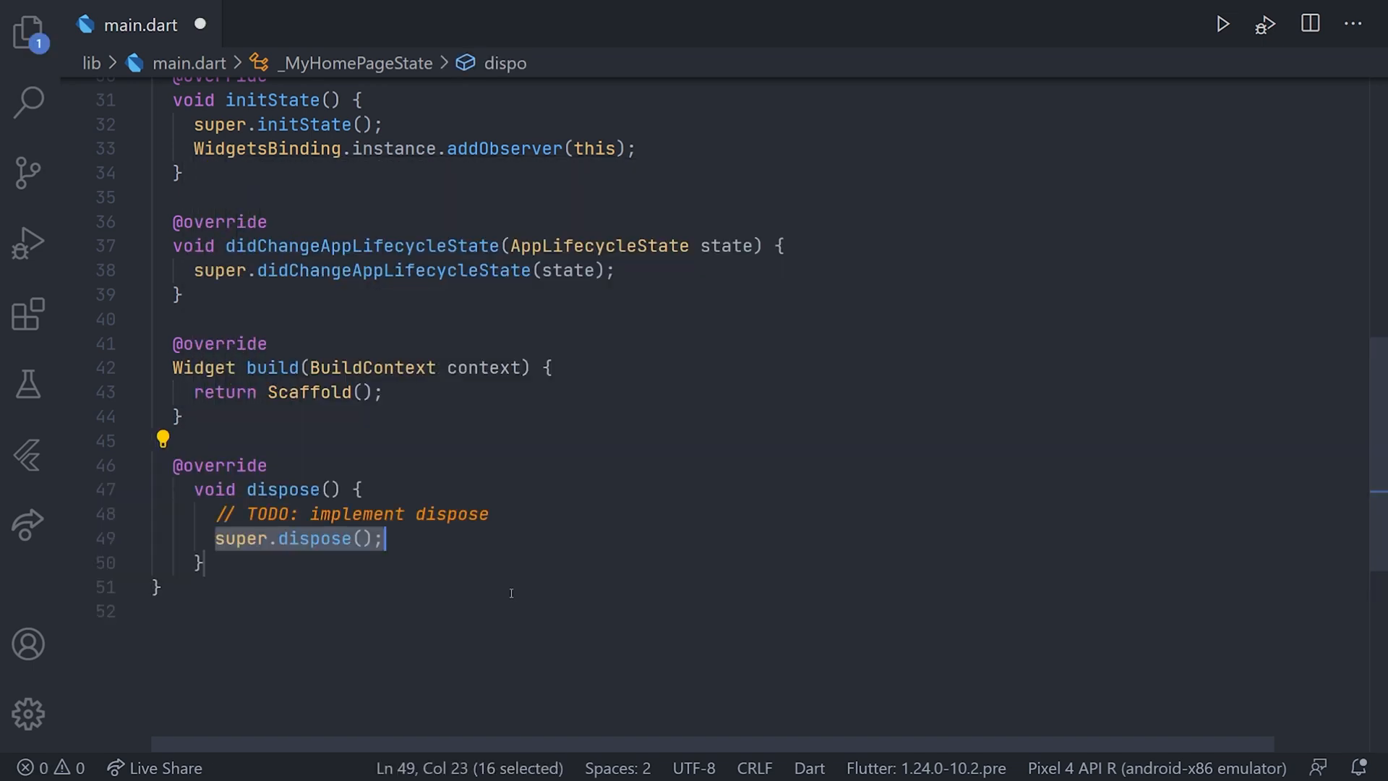
key("Up")
key("shift+Down")
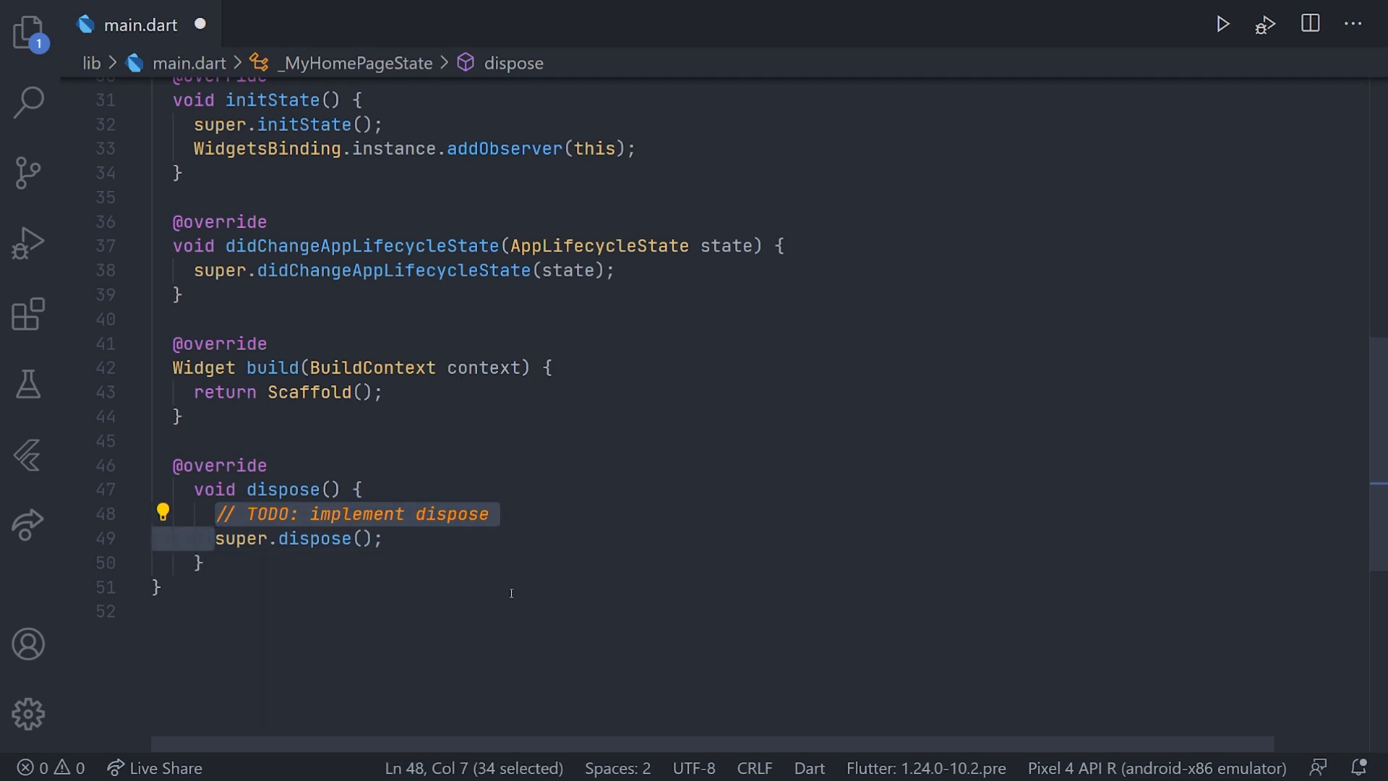
key("BackSpace")
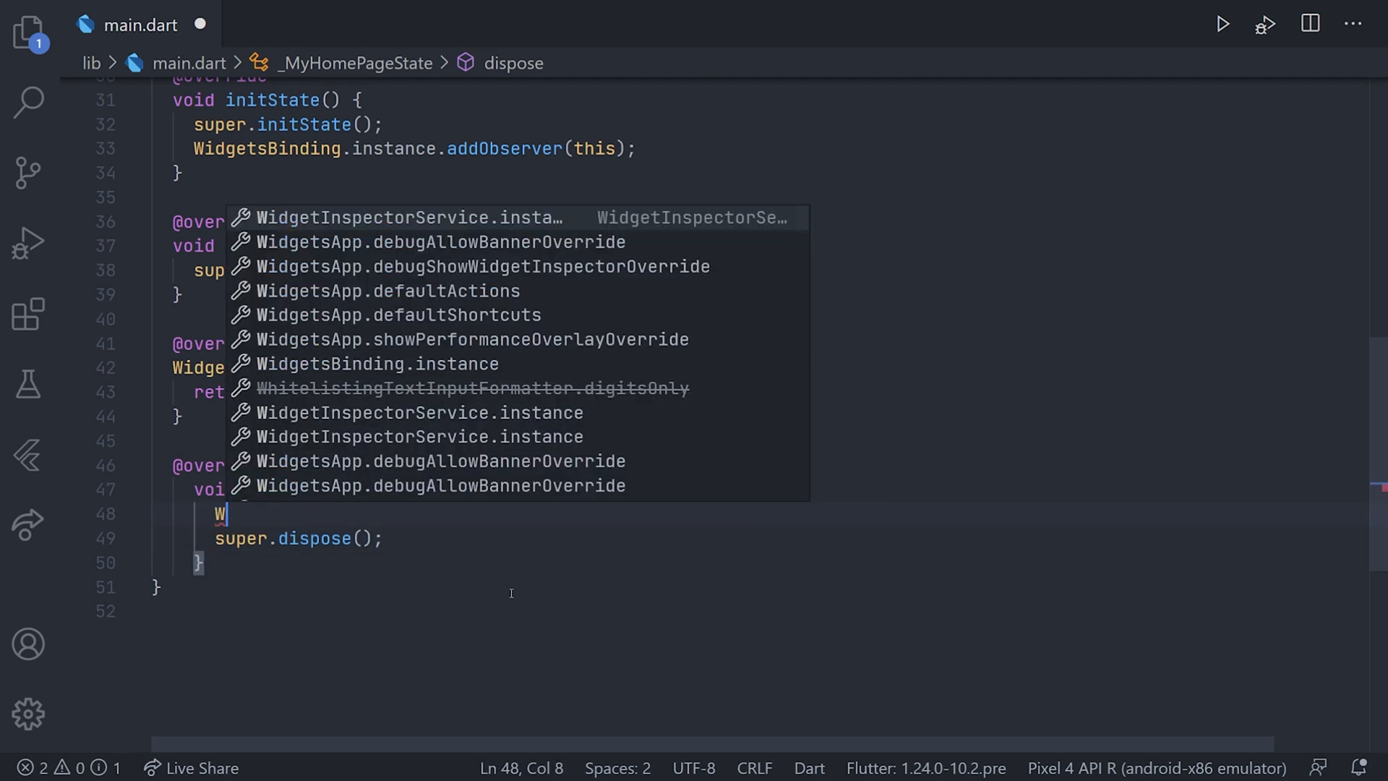
type("WidgetsBi")
Step: Add WidgetsBinding.instance.removeObserver(this); before super.dispose() and save
key("Tab")
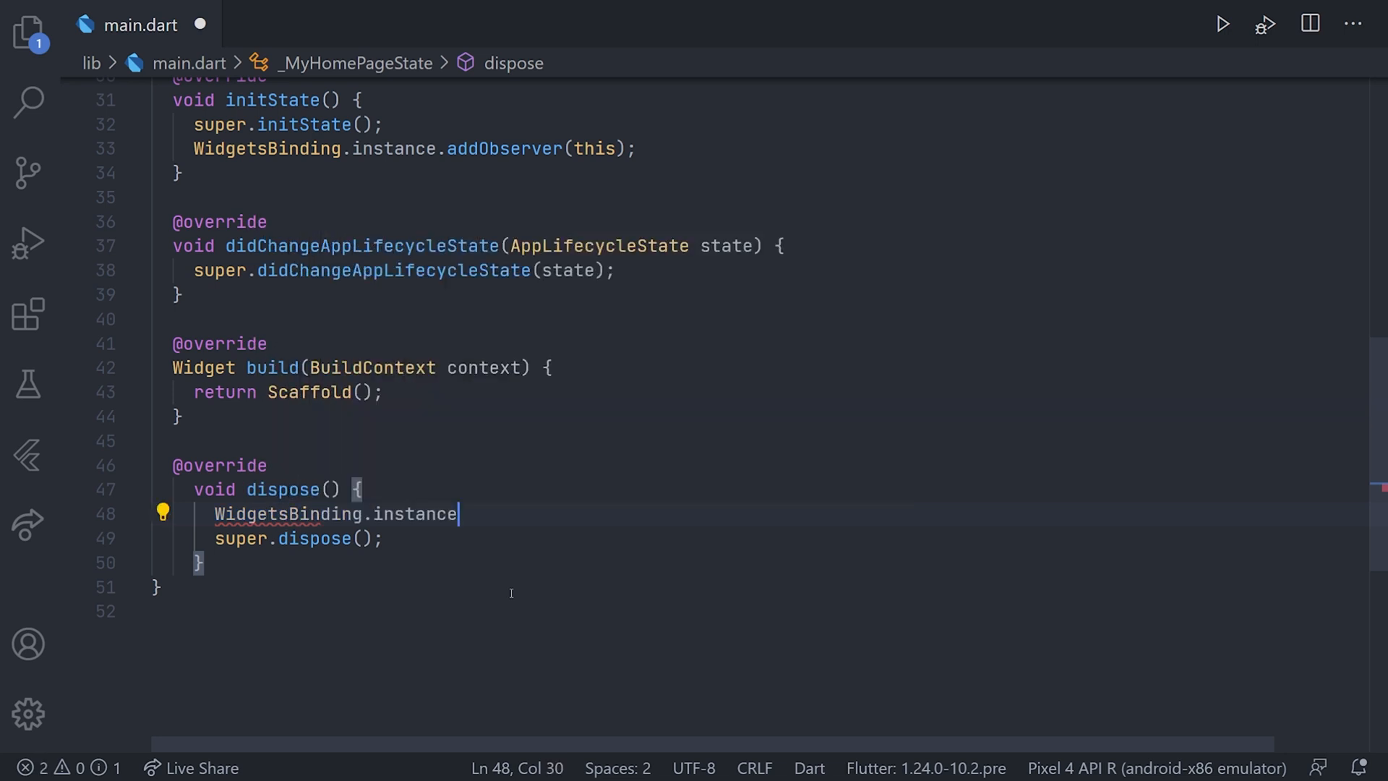
type(".remove")
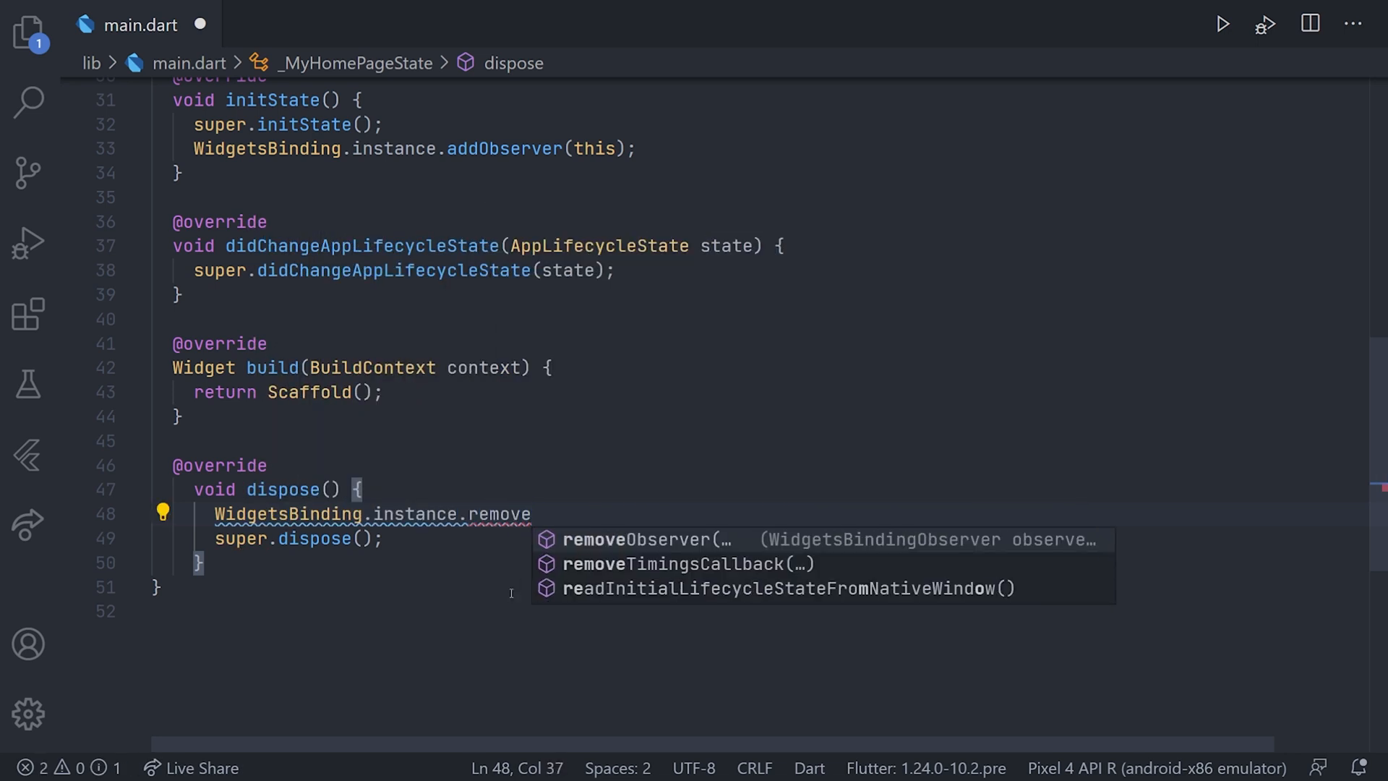
key("Tab")
type("(this")
key("End")
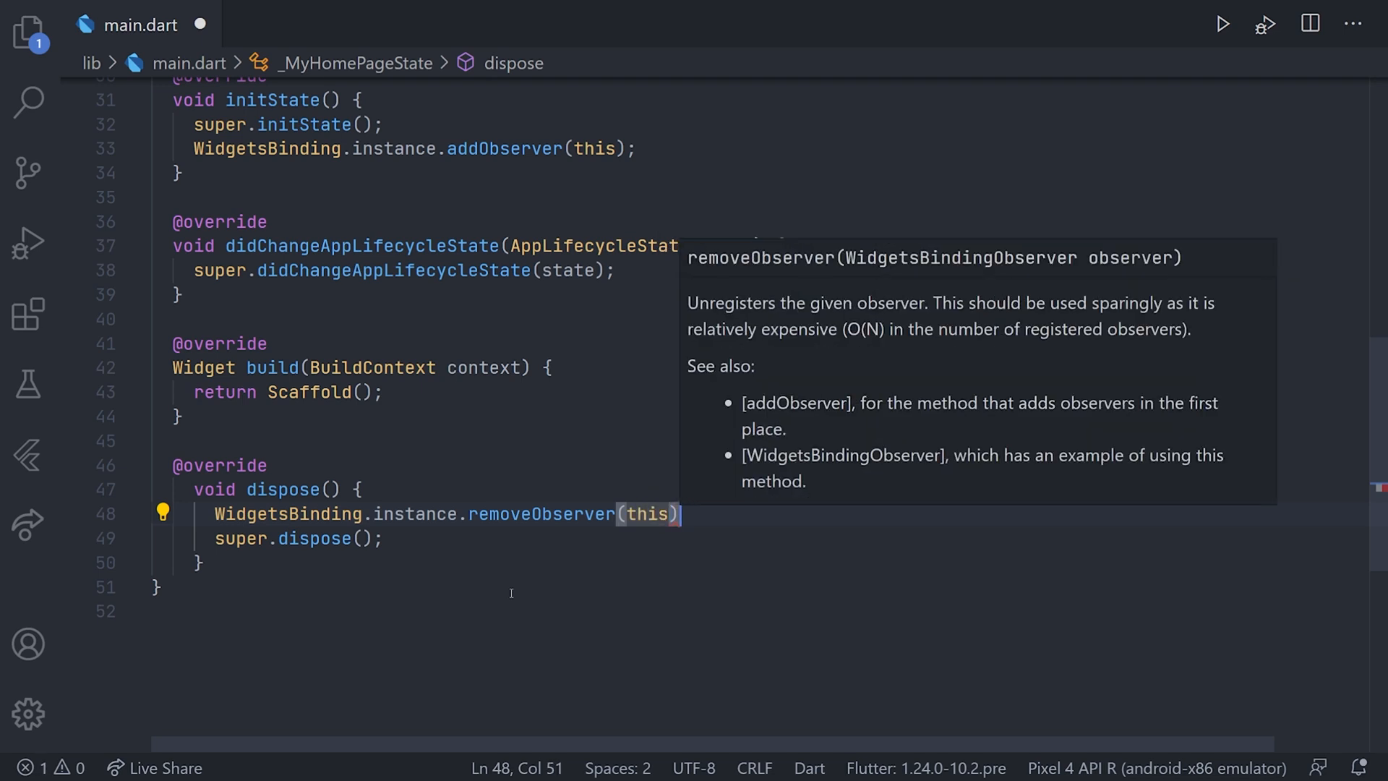
type(";")
scroll(510, 593, "up", 2)
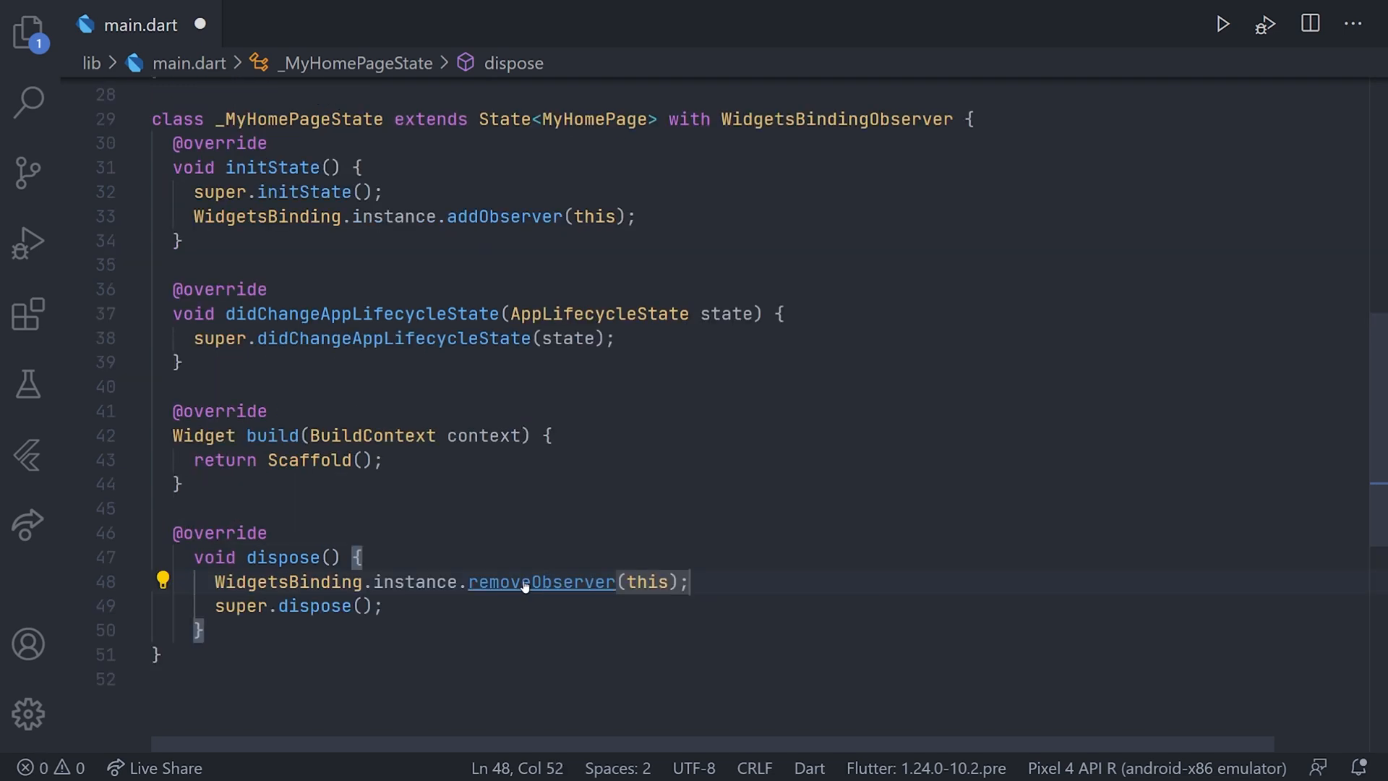
key("ctrl+s")
left_click(919, 347)
Step: Add print('AppLifecycleState: $state') under the super call, pasting the class name
key("Return")
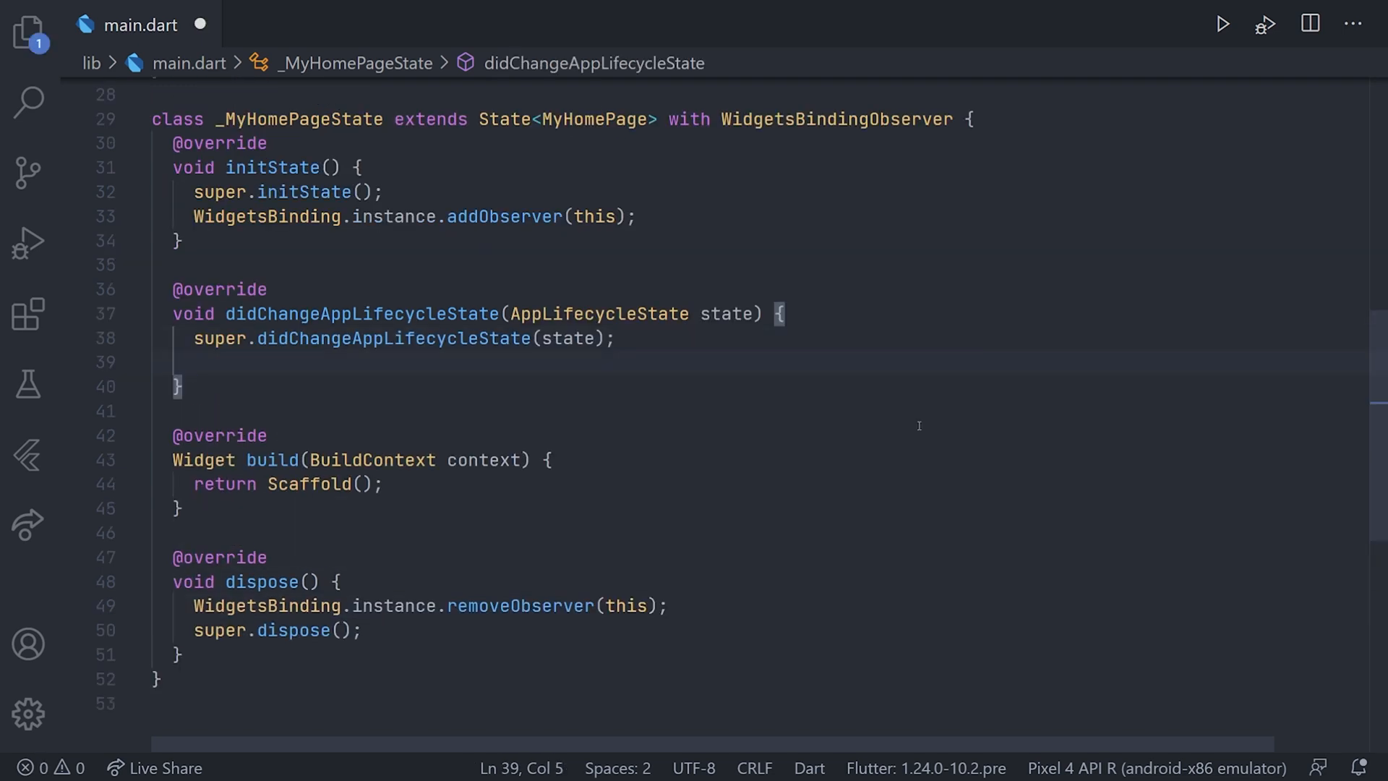
type("print(")
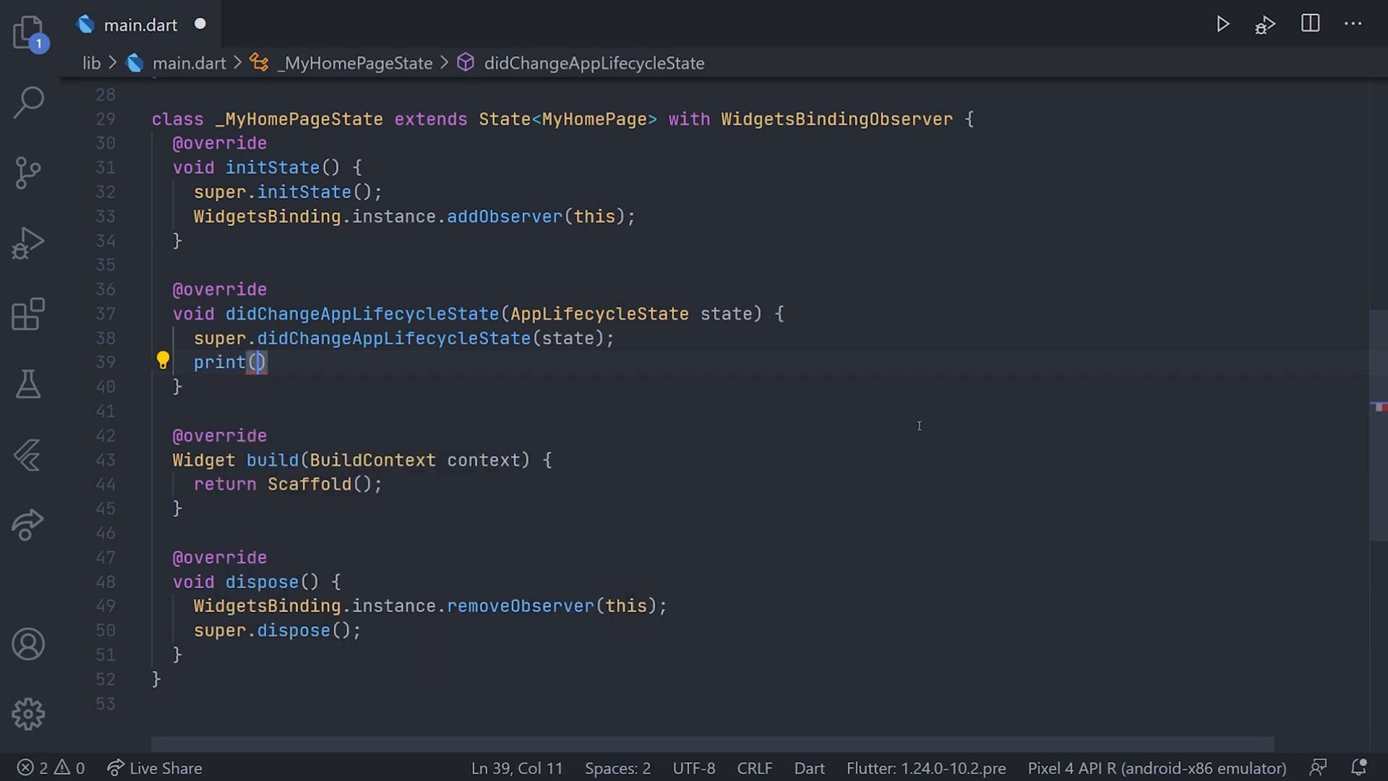
type("'")
left_click(833, 405)
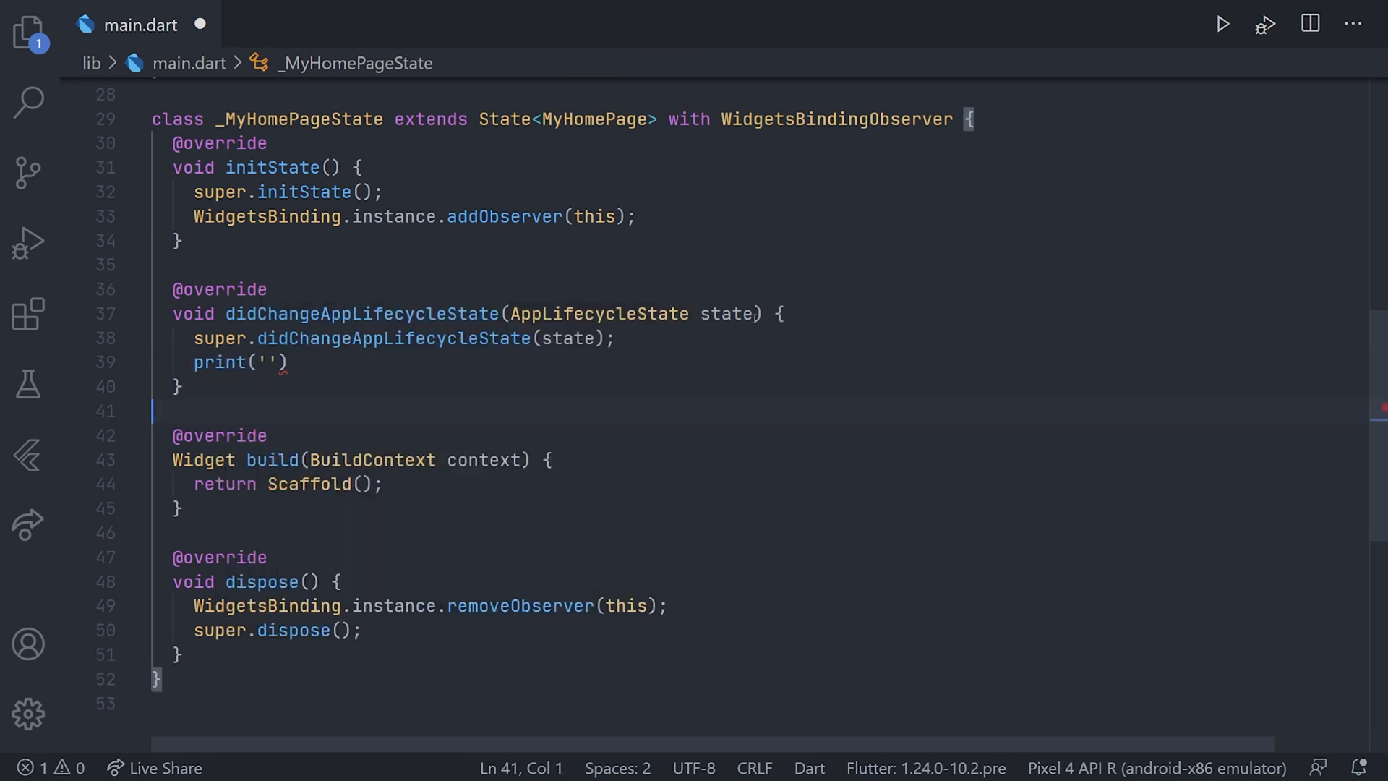
double_click(600, 313)
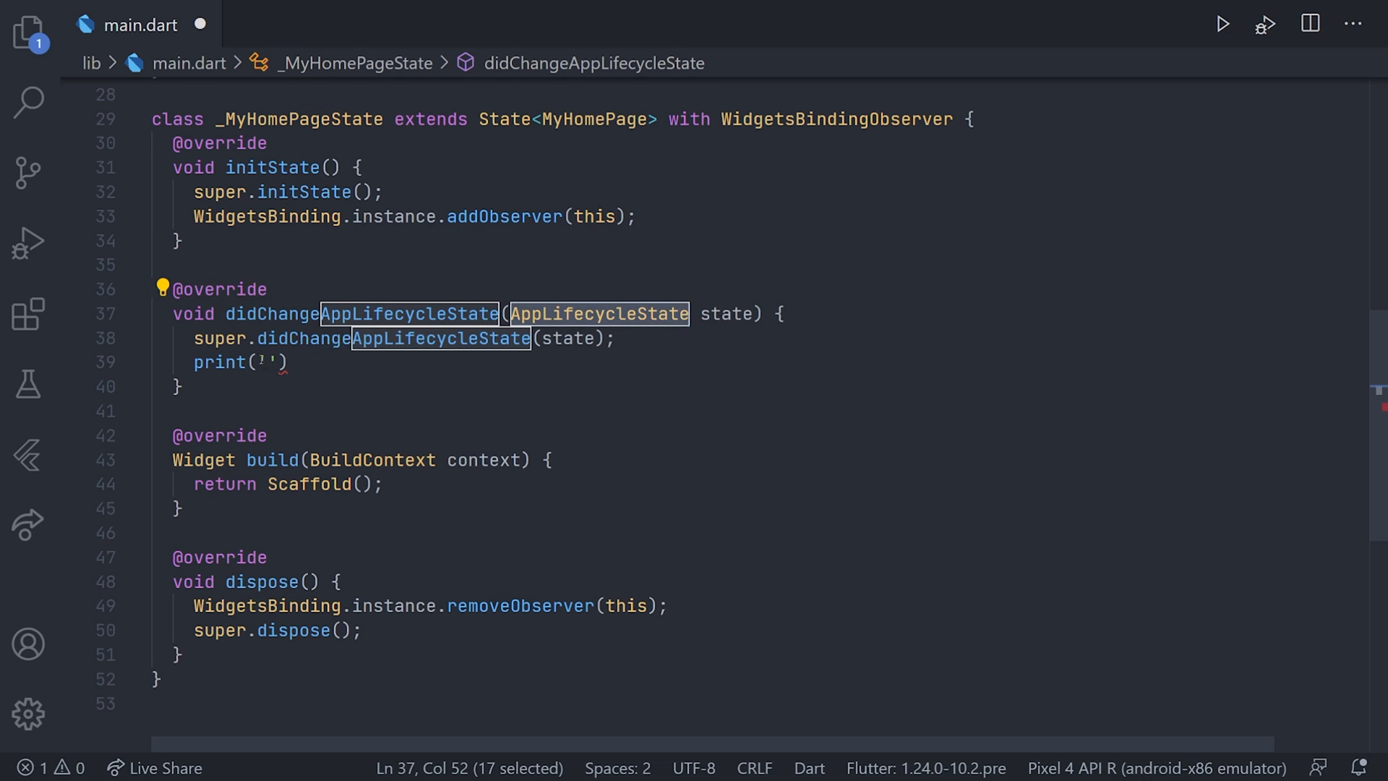
key("ctrl+c")
left_click(268, 362)
key("ctrl+v")
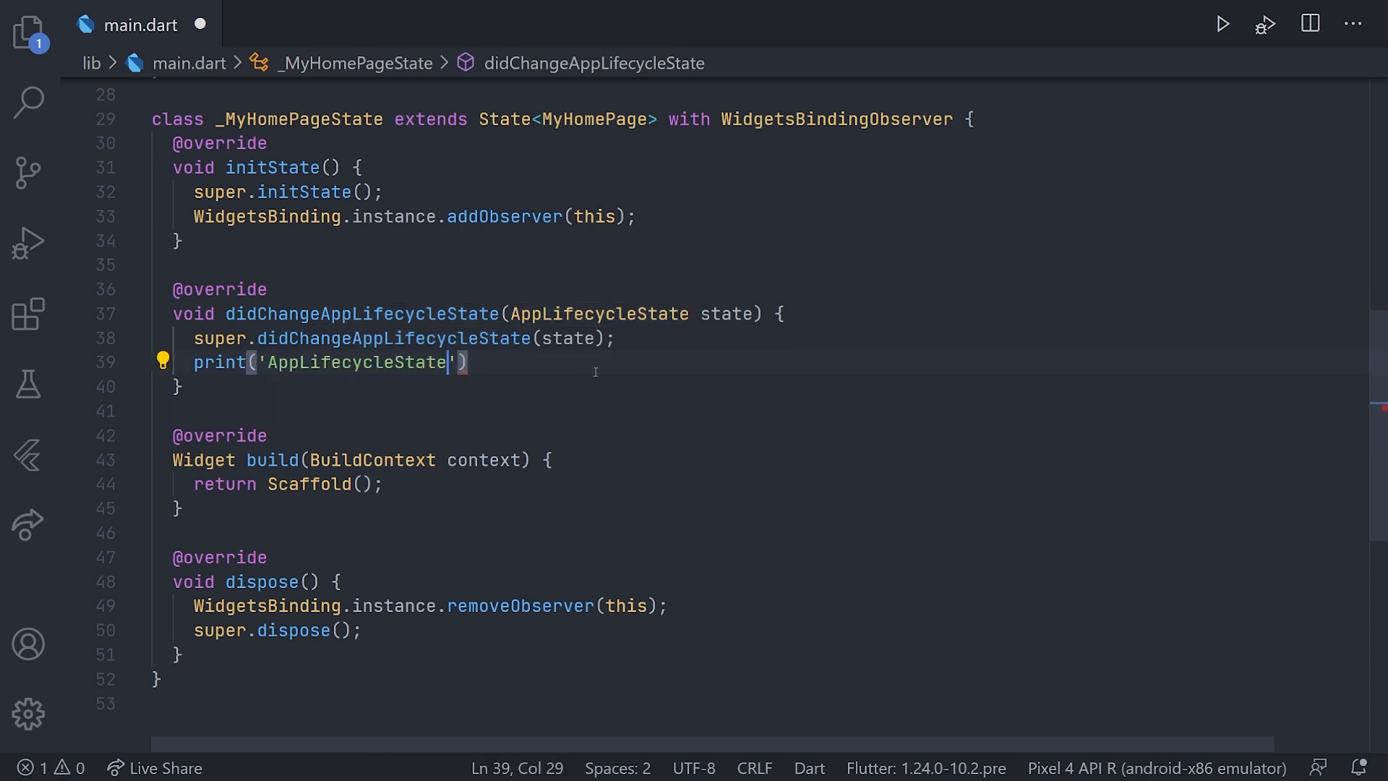
type(":")
key("BackSpace")
type(": ")
type("$")
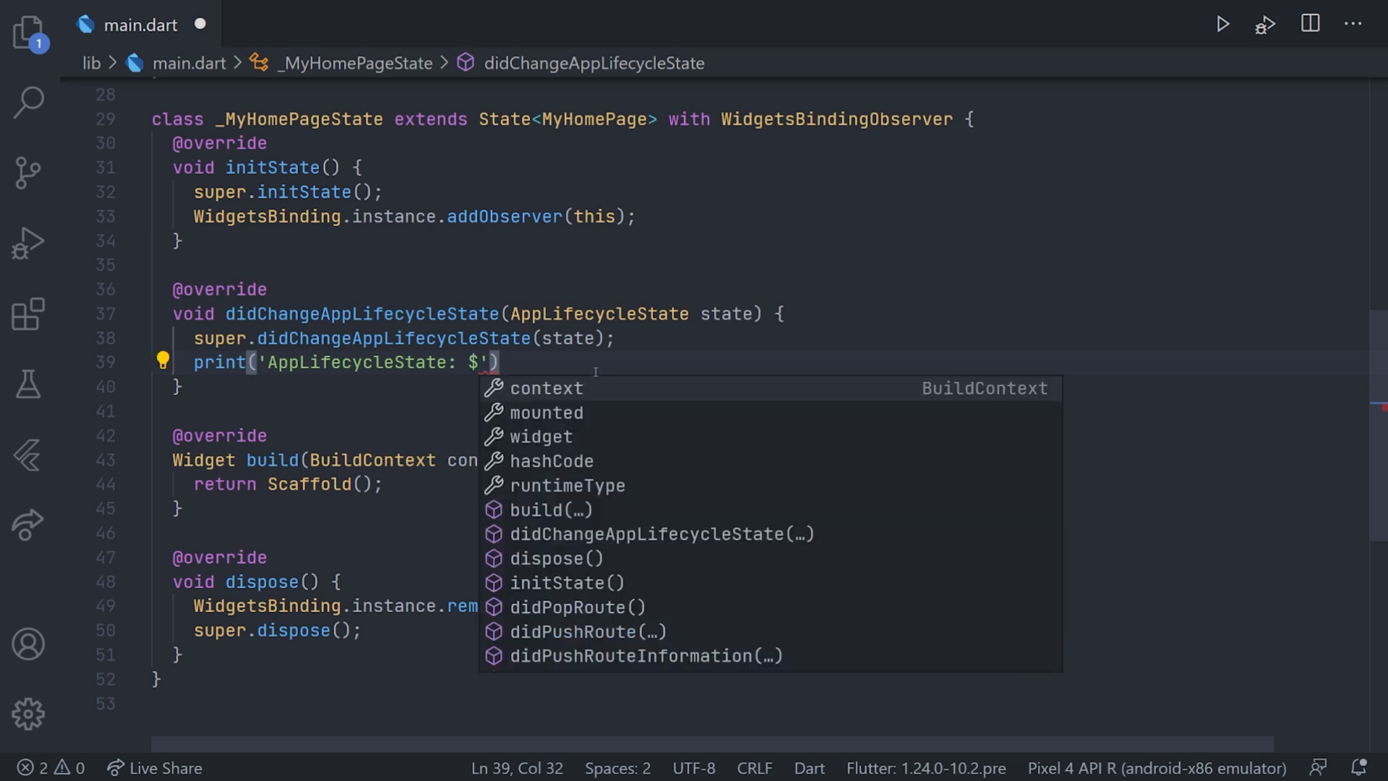
type("state")
Step: Save main.dart and launch the app in debug mode with F5
key("ctrl+s")
key("F5")
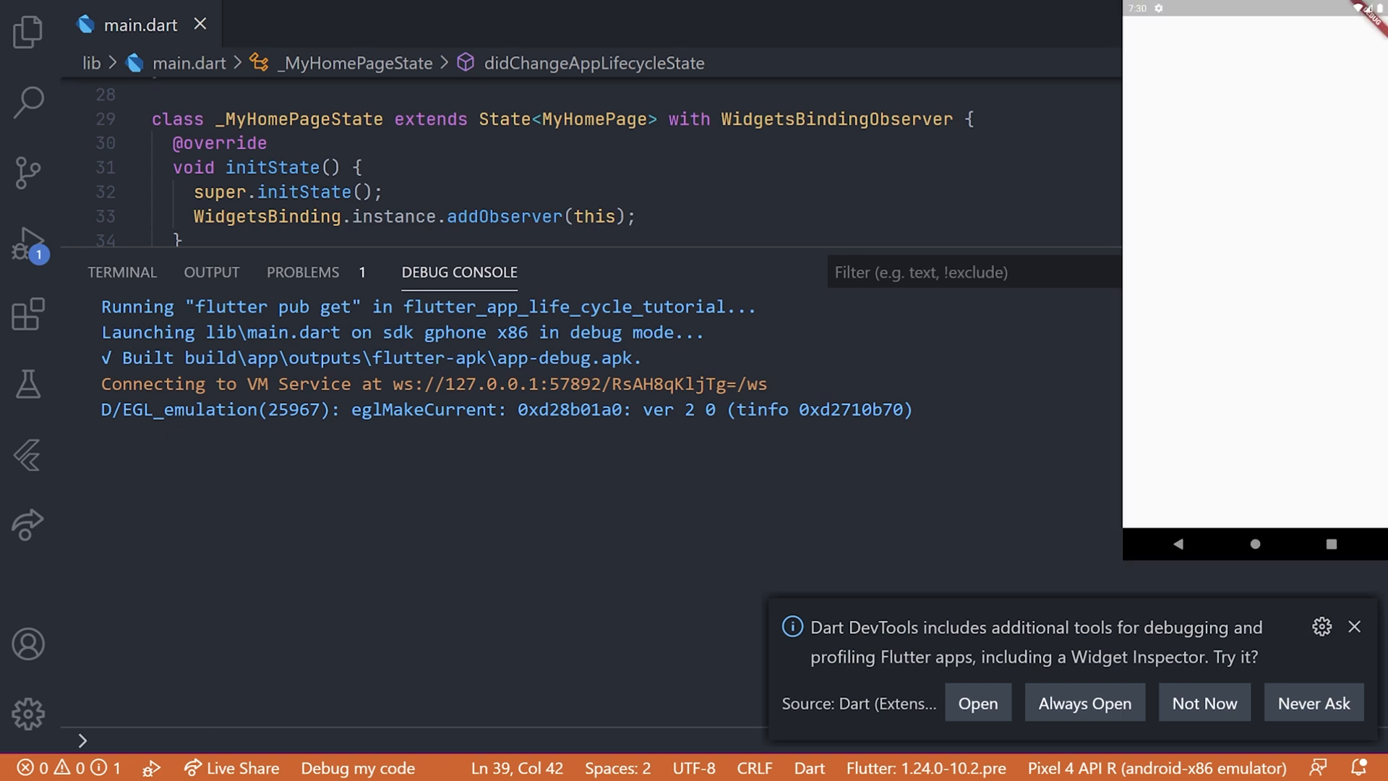
Step: Background and reopen the emulator app, logging inactive, paused and resumed in the console
left_click(1256, 543)
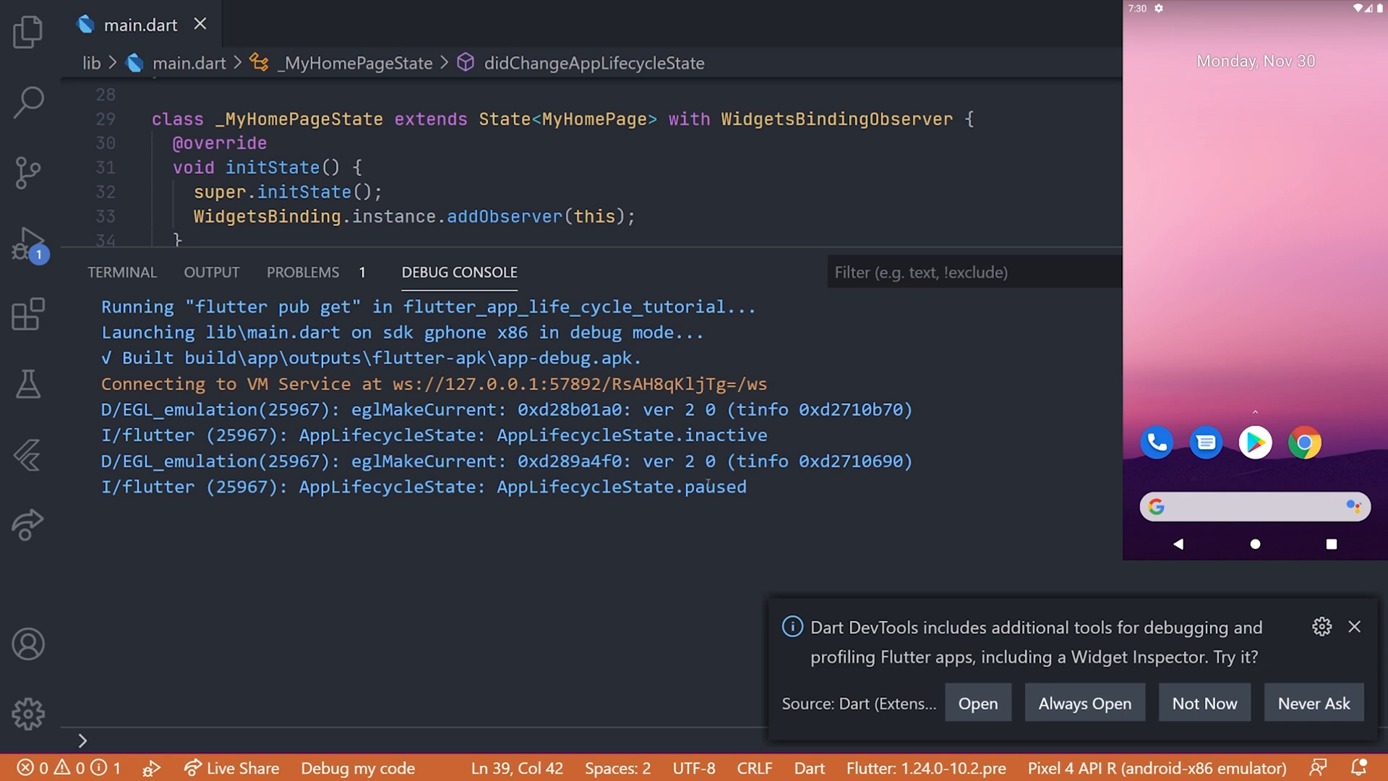
left_click(1331, 543)
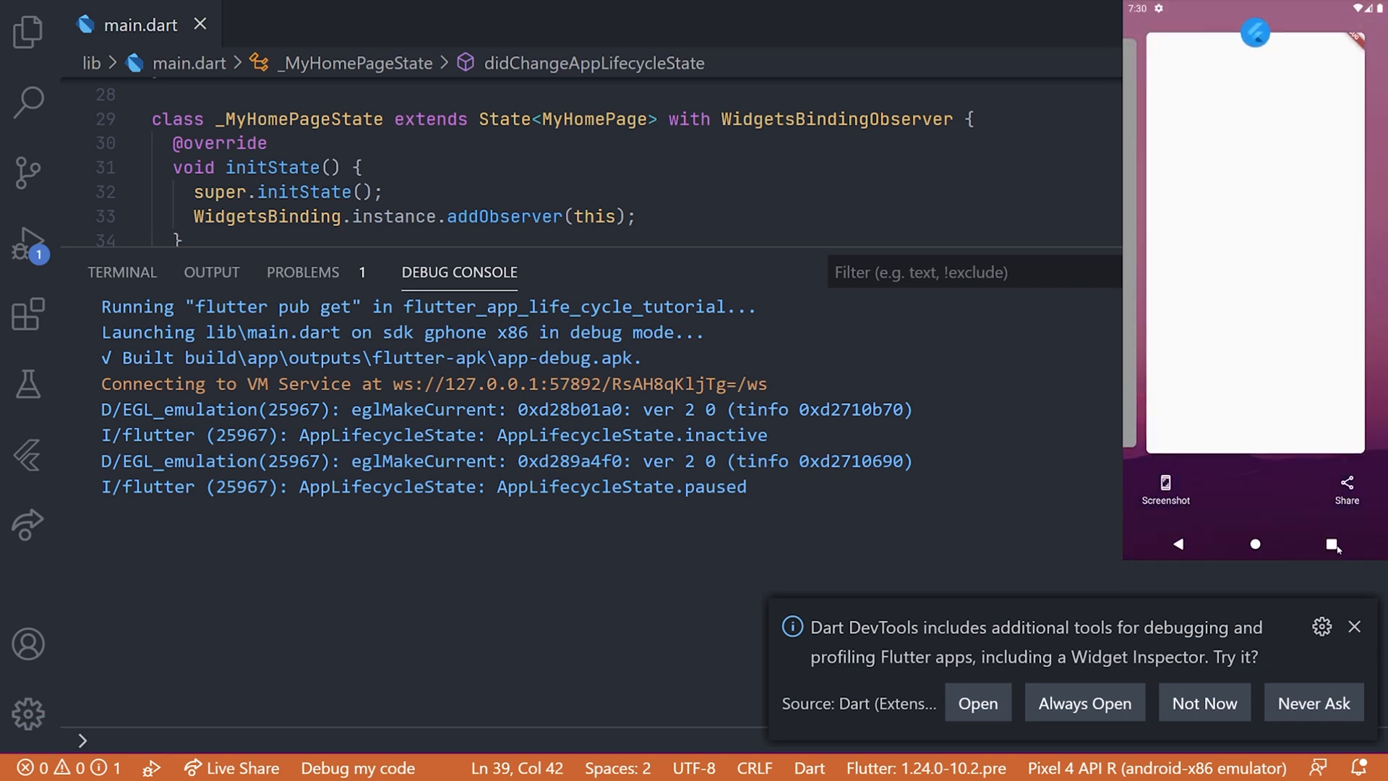
left_click(1317, 412)
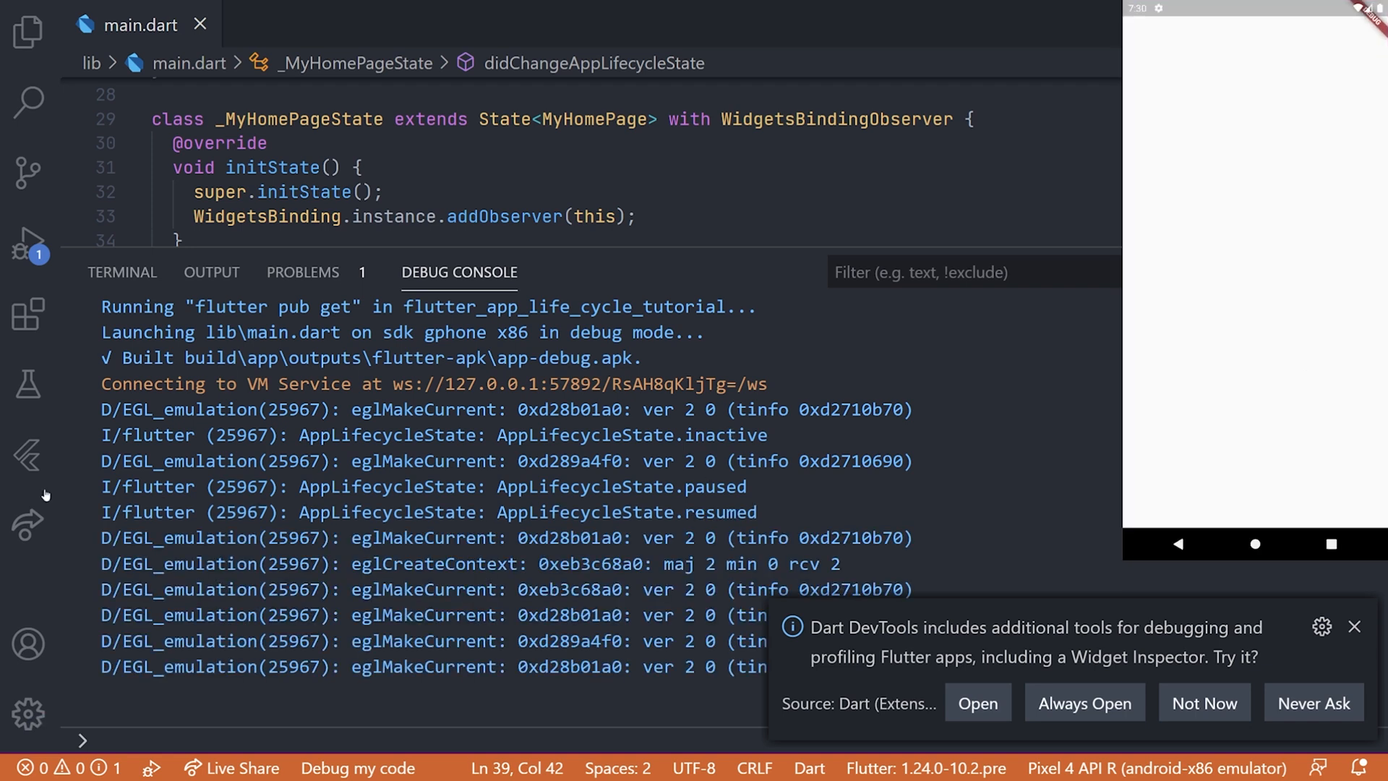
left_click(1355, 627)
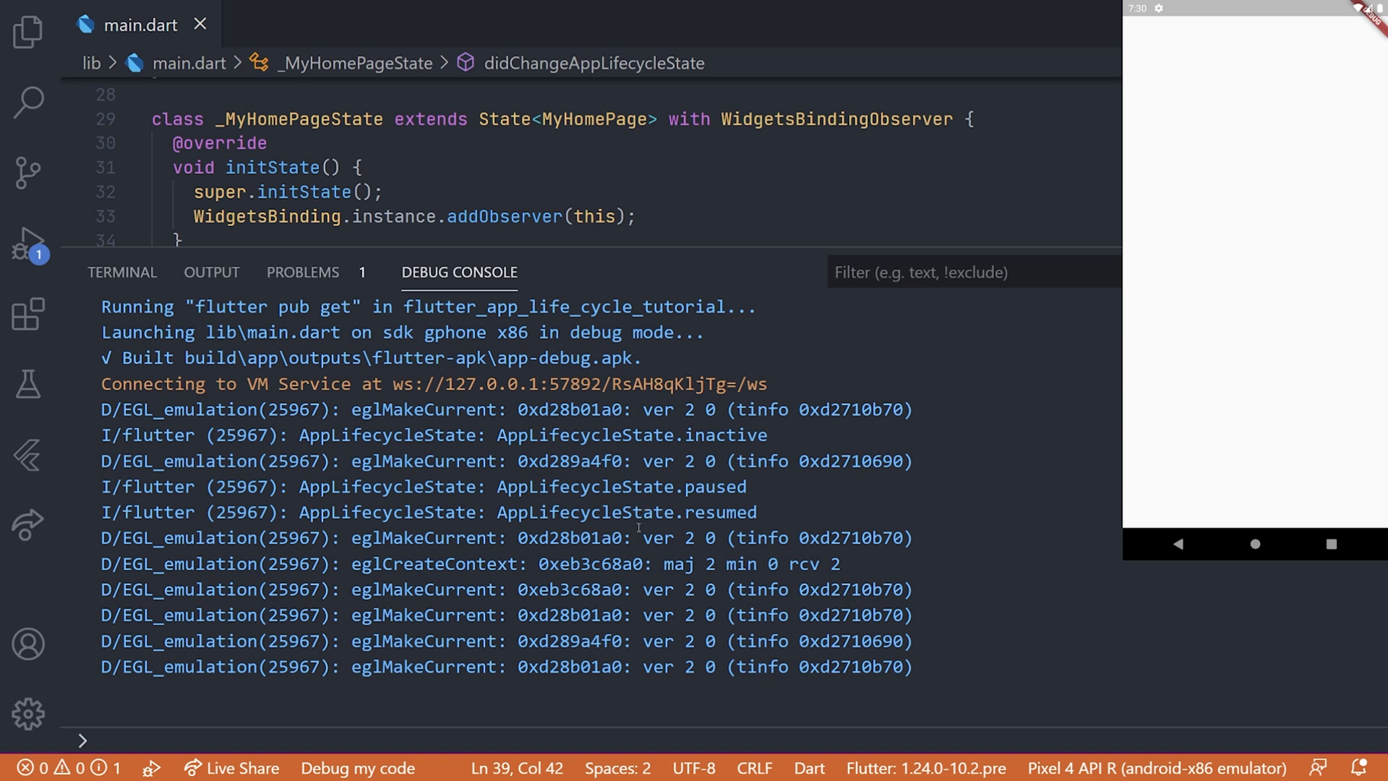
double_click(388, 486)
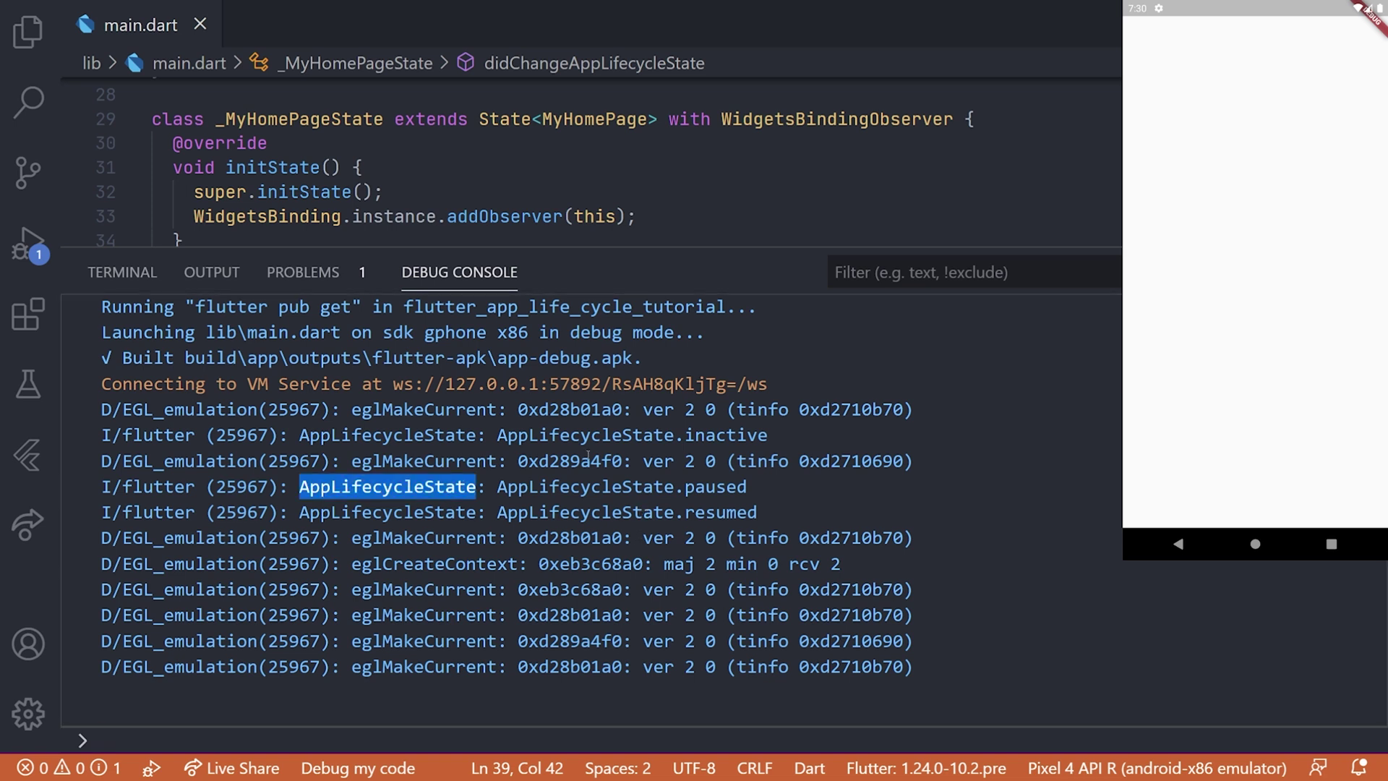
Step: Filter the console to AppLifecycleState lines and repeat the background-and-reopen cycle
left_click(919, 280)
key("ctrl+v")
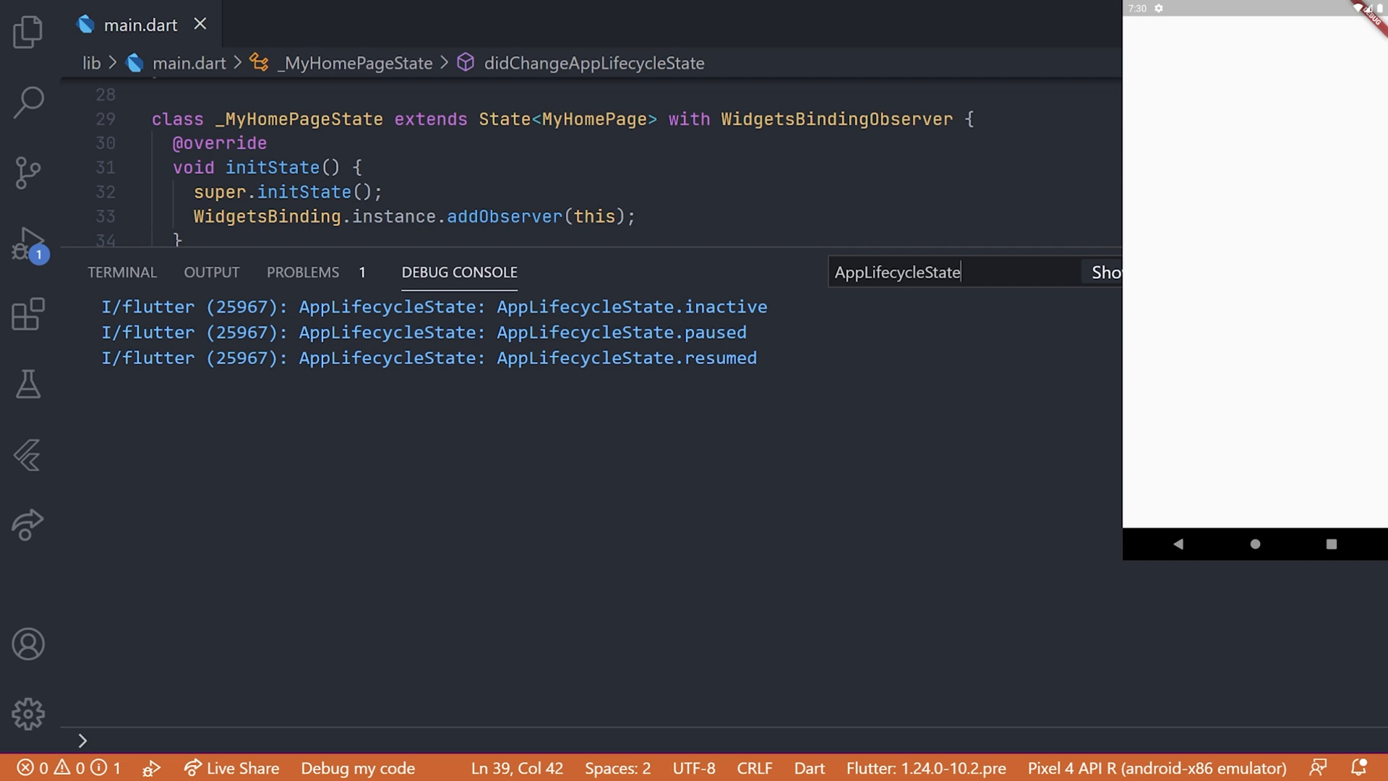
left_click(1255, 544)
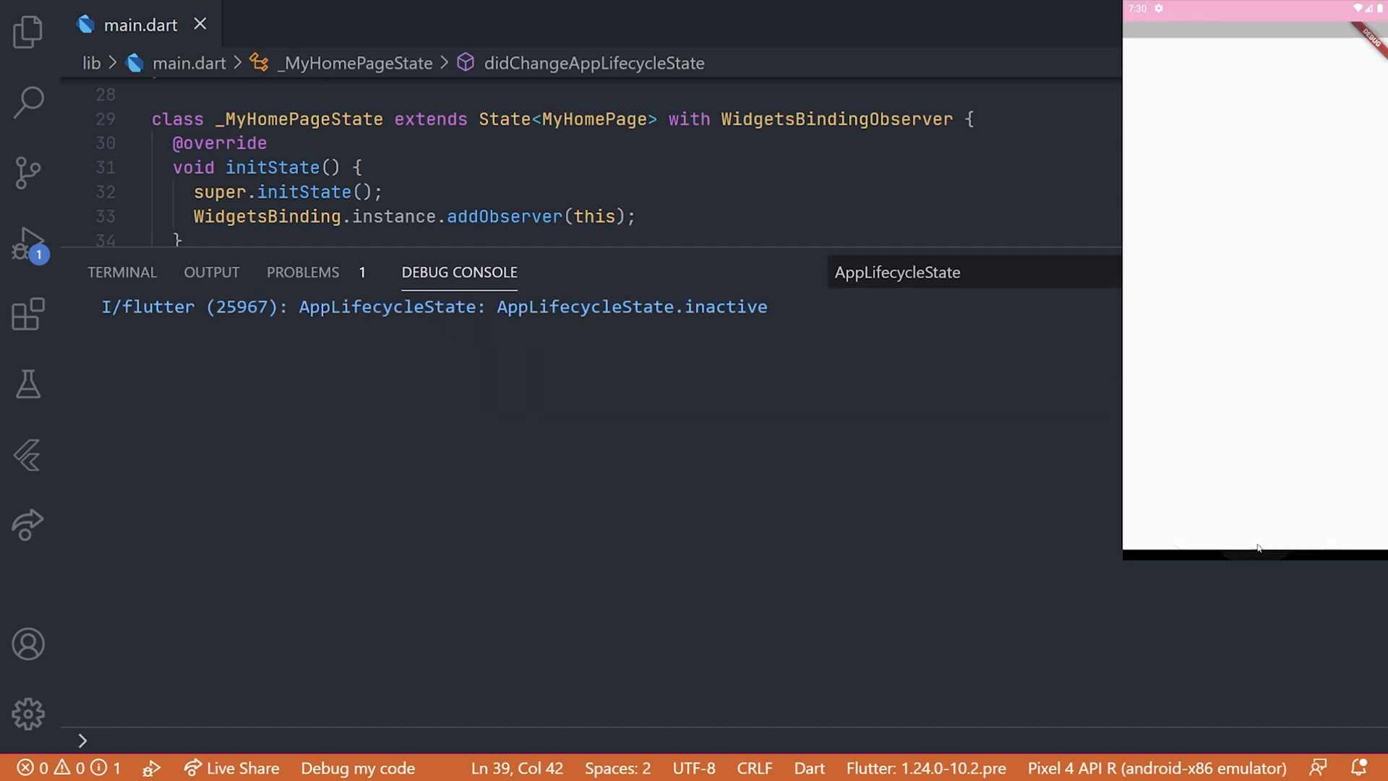
left_click(1332, 544)
left_click(1288, 370)
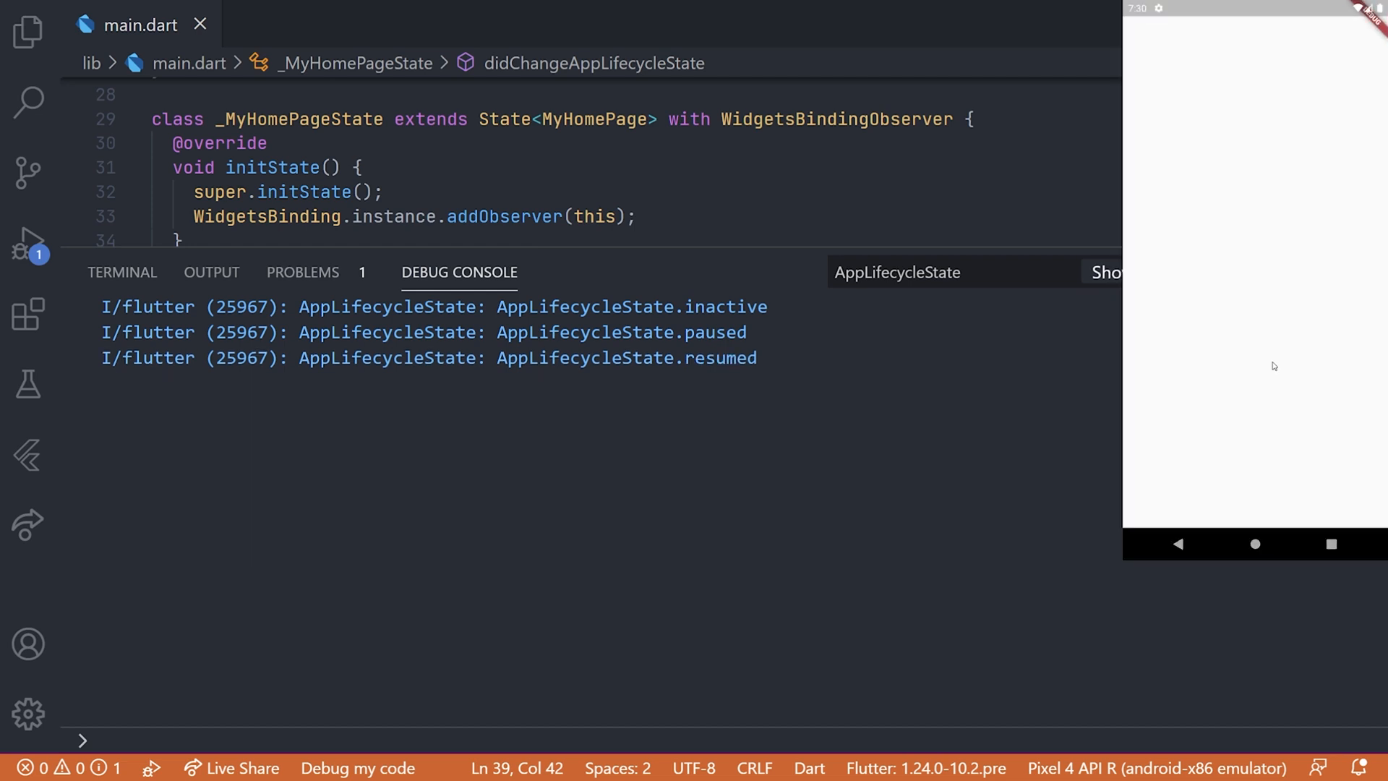
scroll(958, 156, "down", 3)
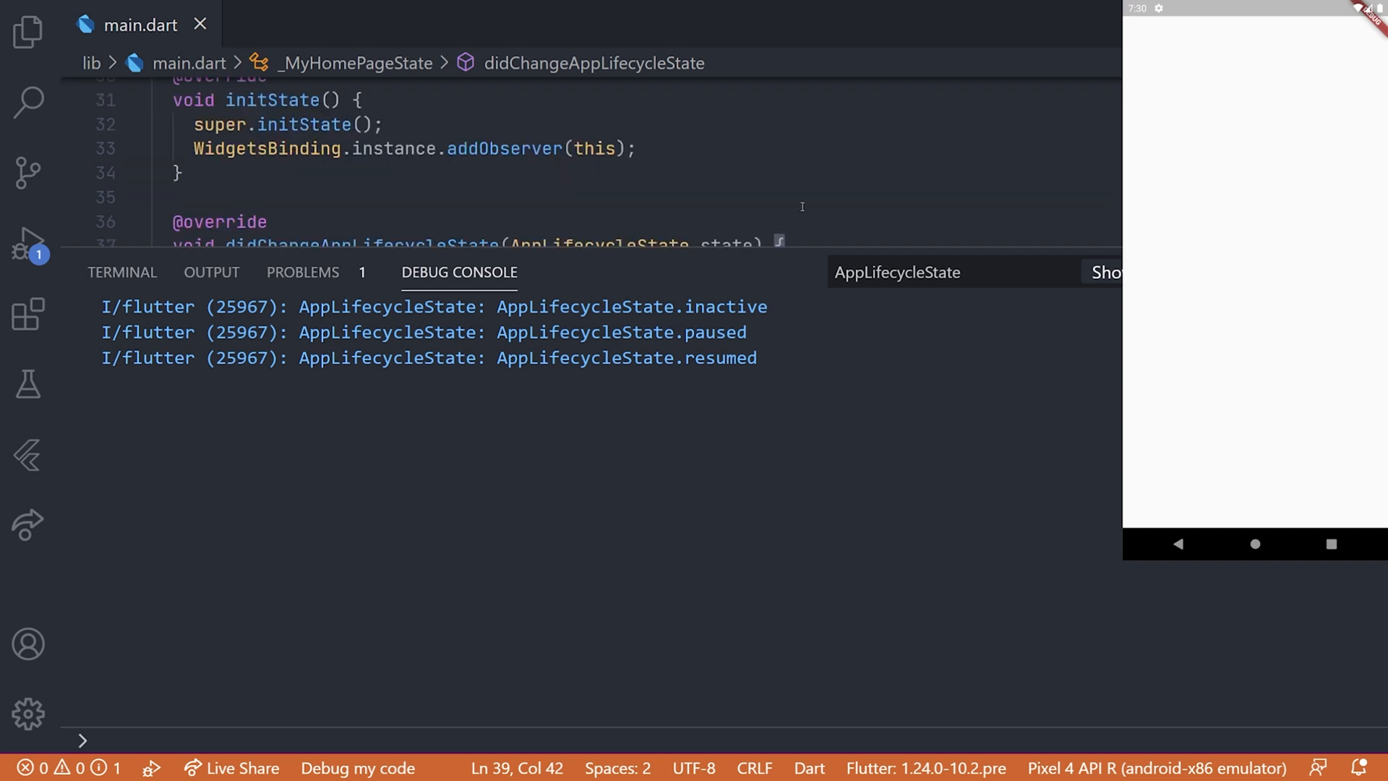
scroll(878, 239, "up", 3)
Step: Enlarge the editor and start an if(state == AppLifecycleState. line above the print
left_click_drag(816, 250, 816, 539)
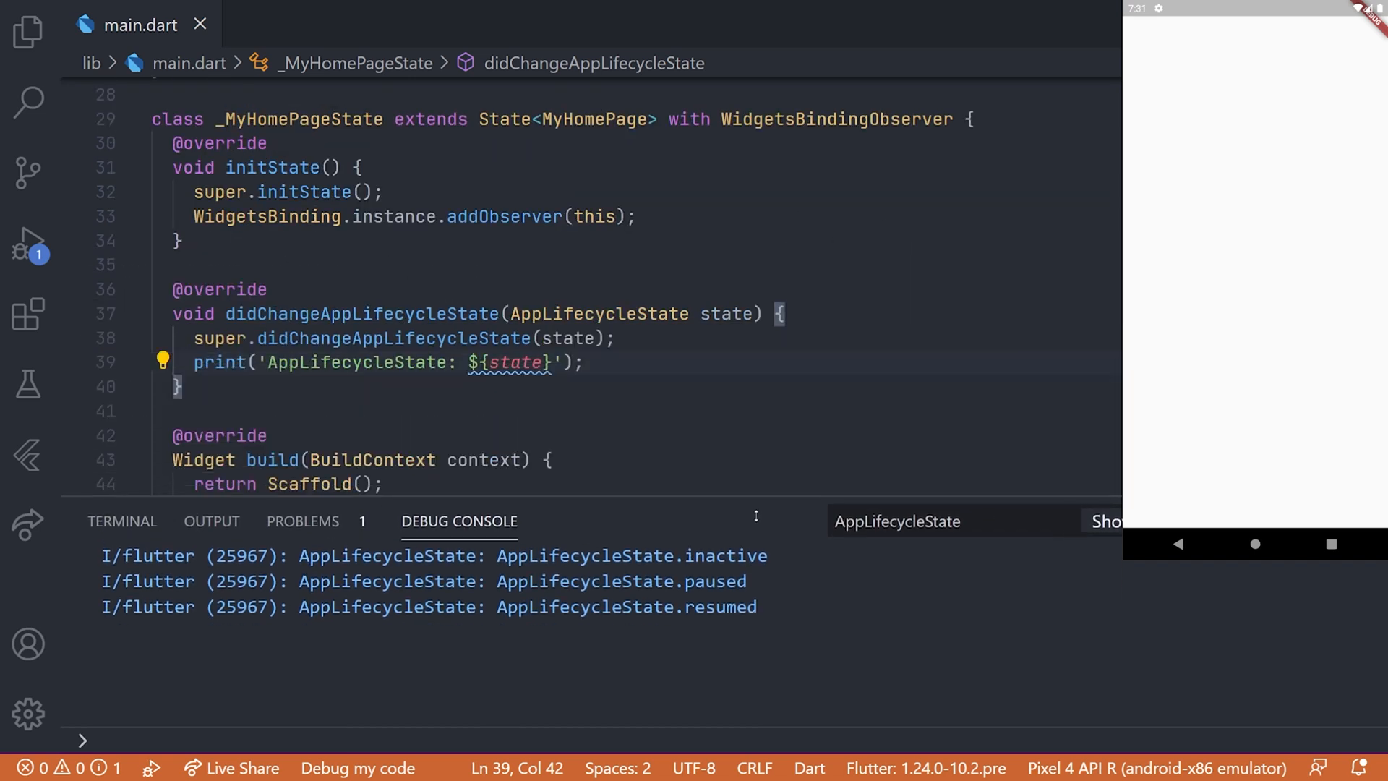
left_click(636, 339)
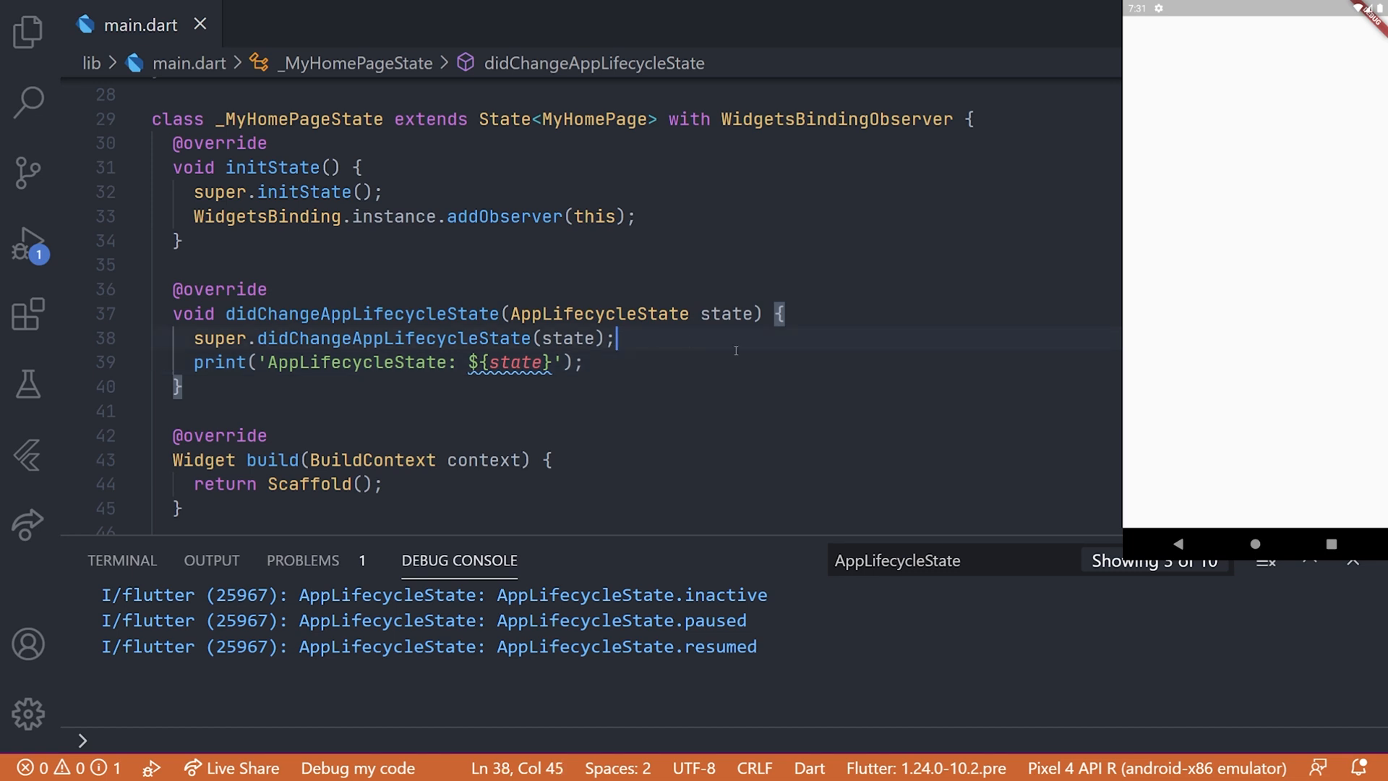
key("Return")
type("if(state == App")
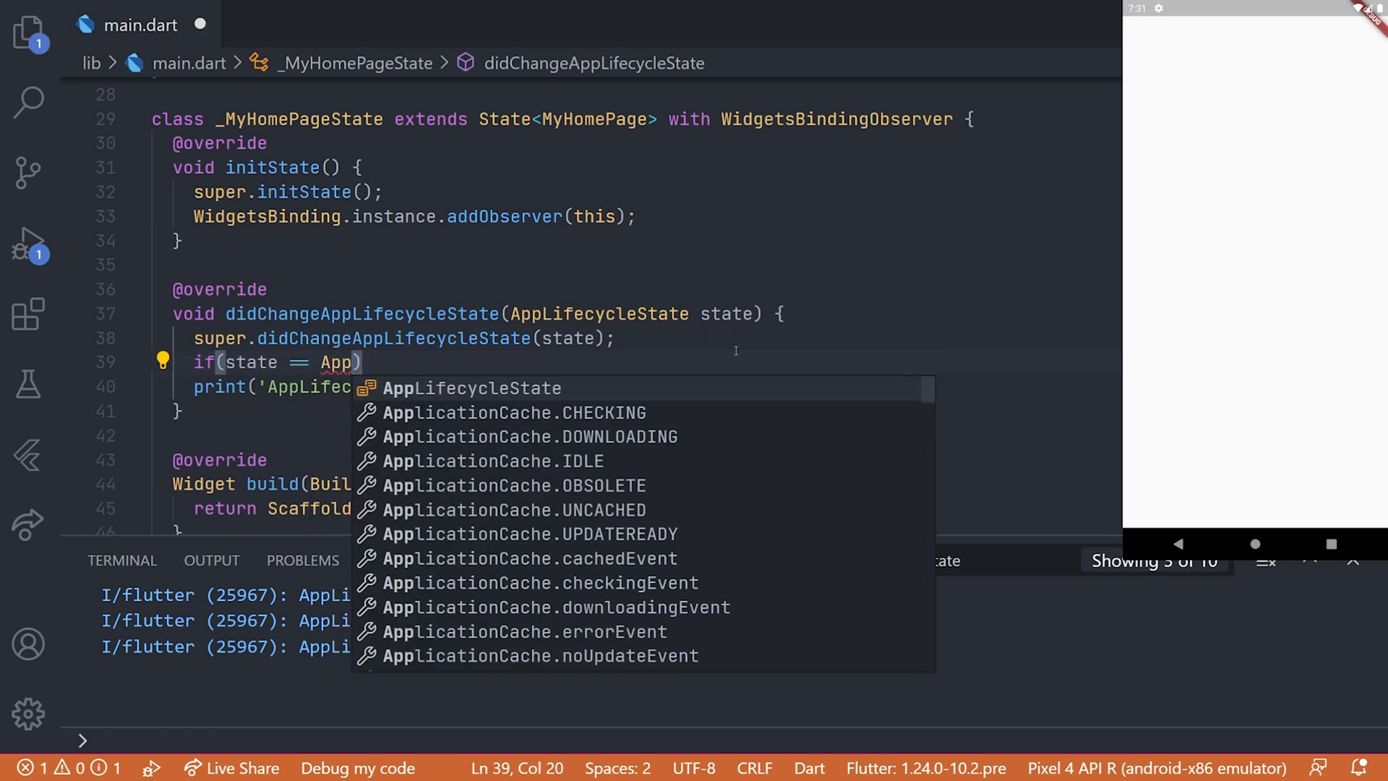
key("Tab")
type(".")
Step: Browse the lifecycle state options and pick detached for the comparison
key("Down")
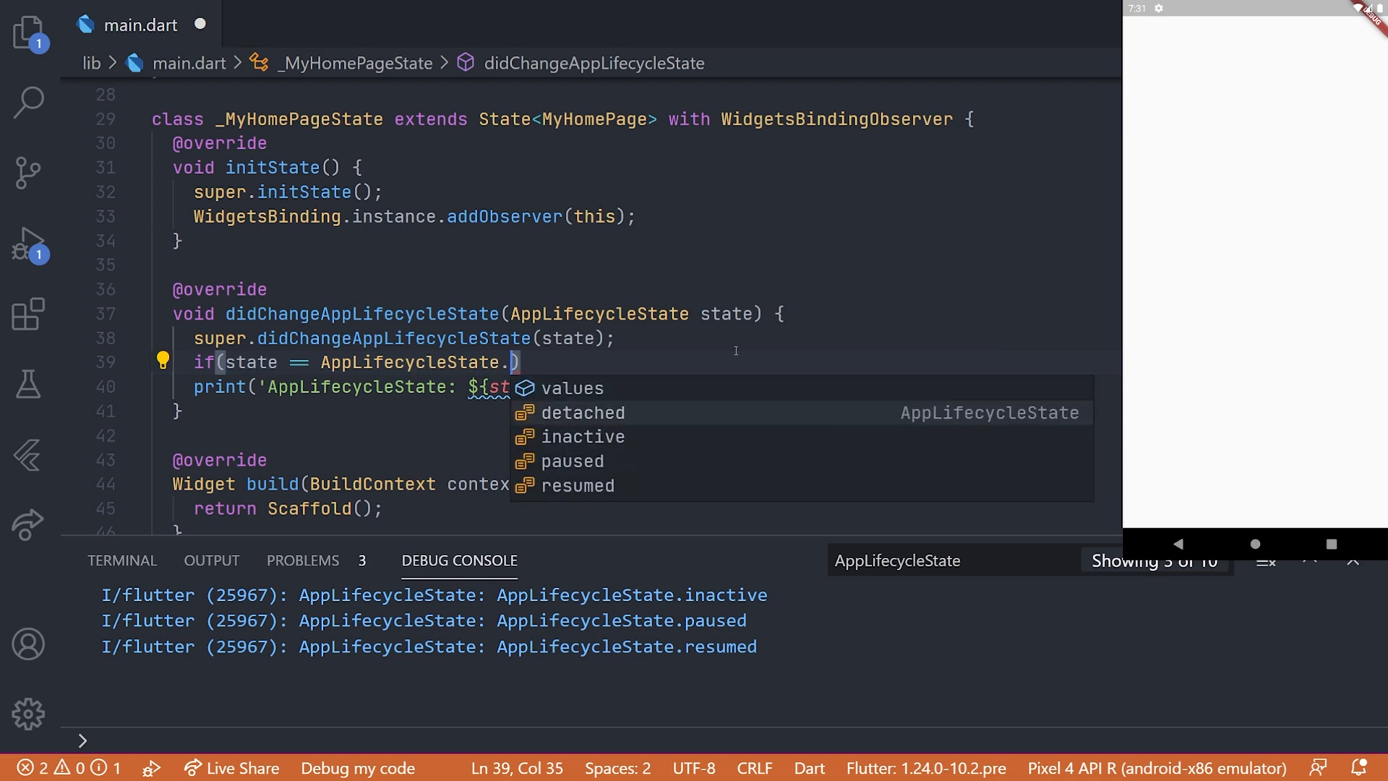
key("Down")
key("Down")
key("Down")
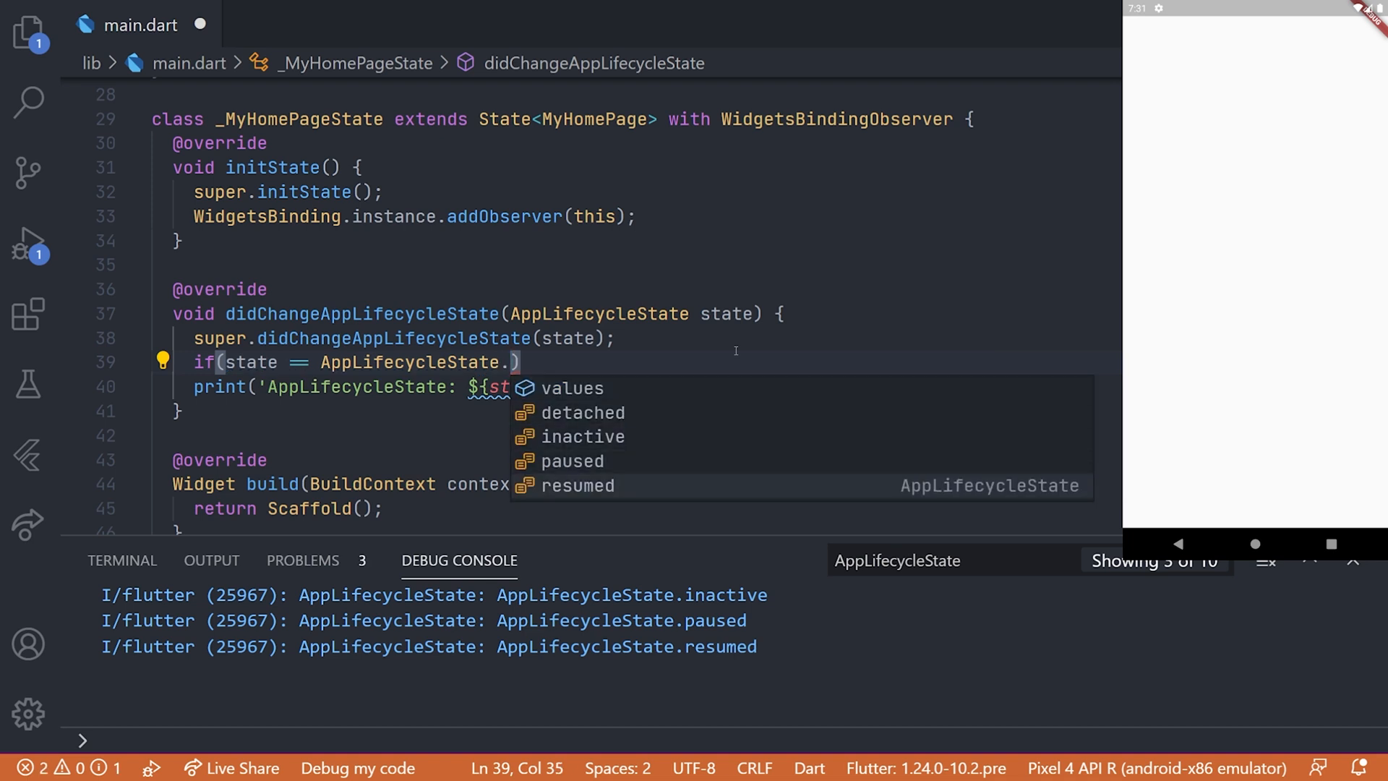
key("Up")
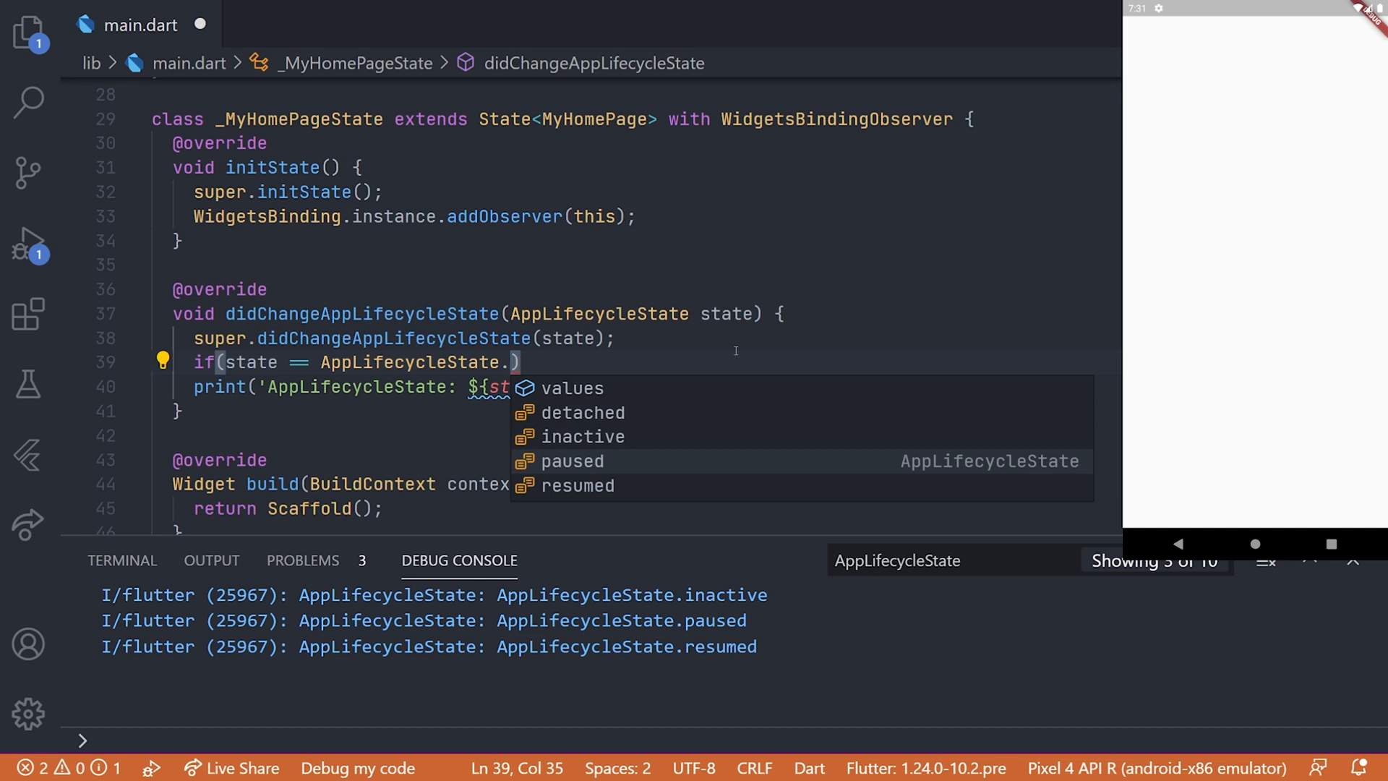
key("Up")
key("Up")
key("Down")
key("Down")
key("Up")
key("Up")
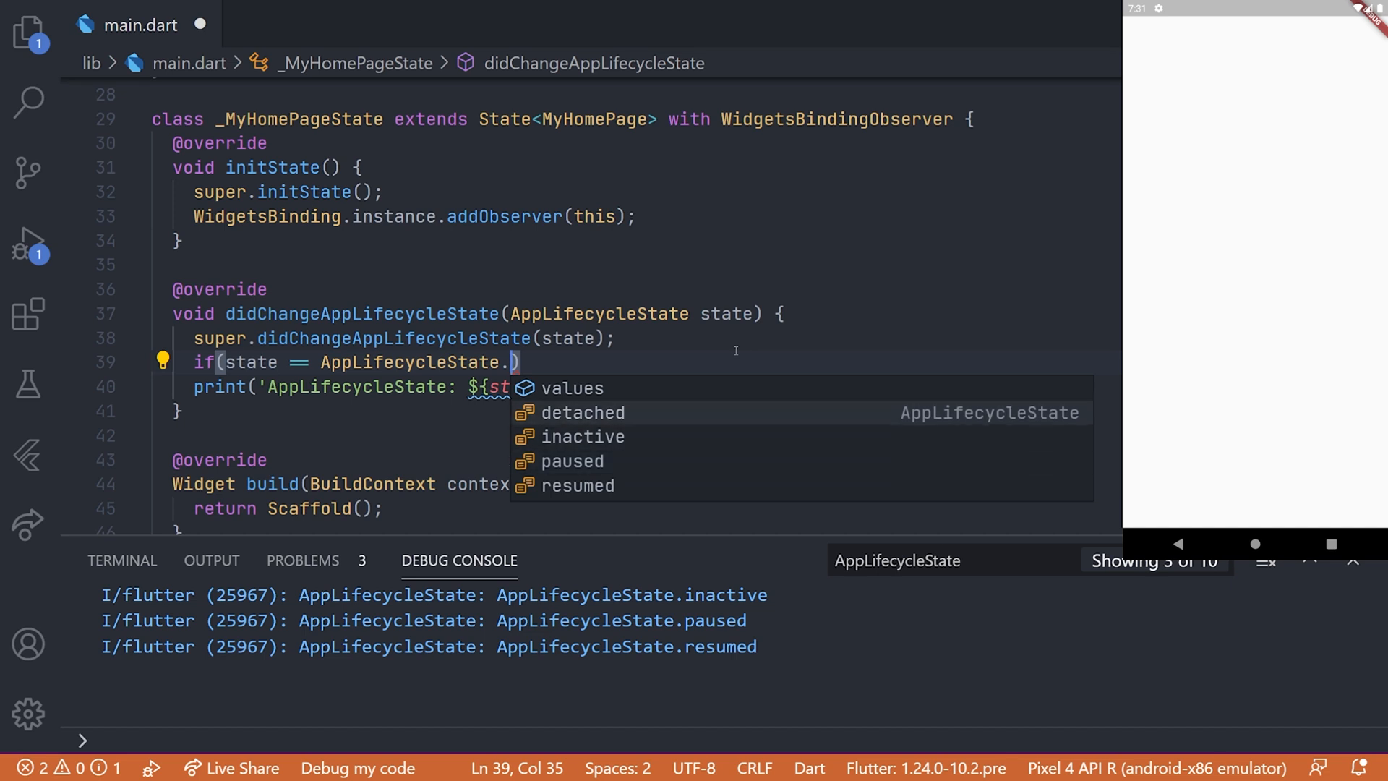
key("Return")
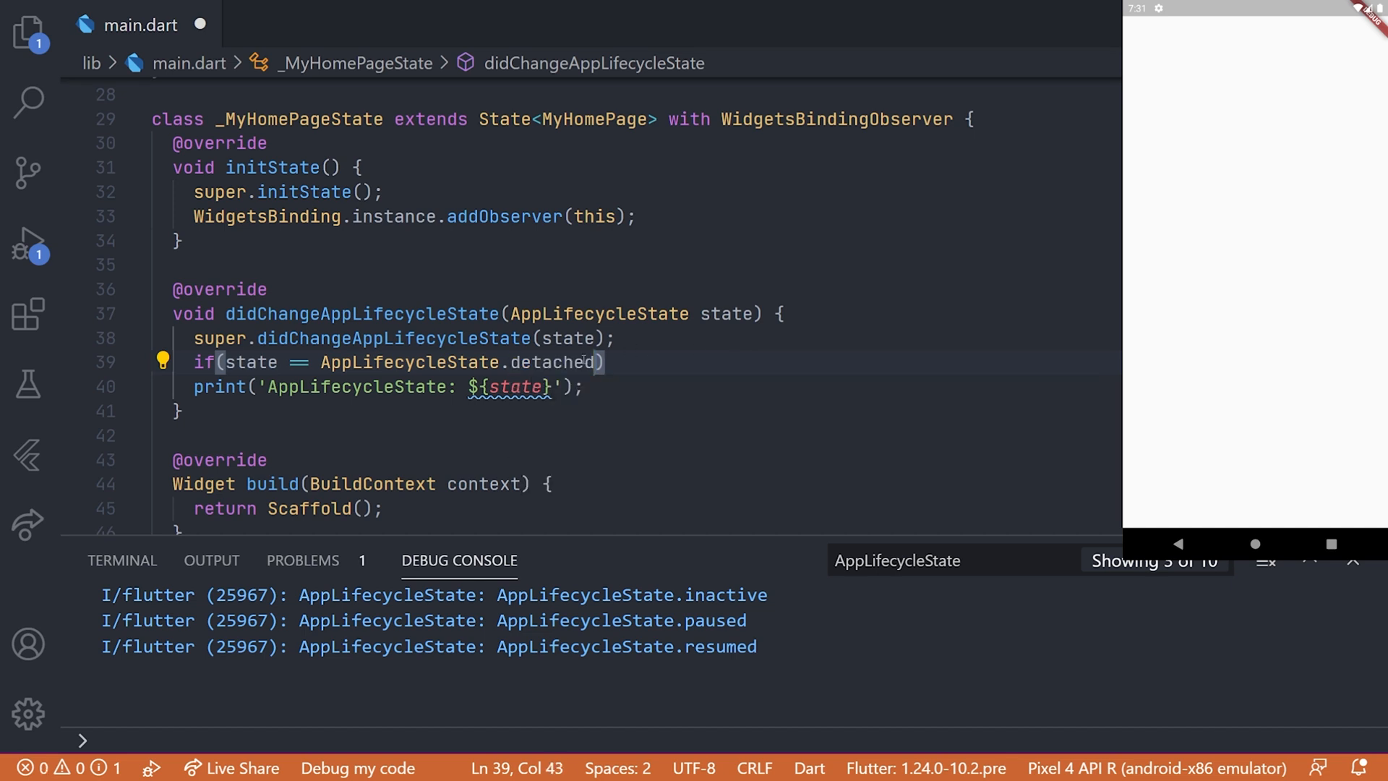
mouse_move(555, 363)
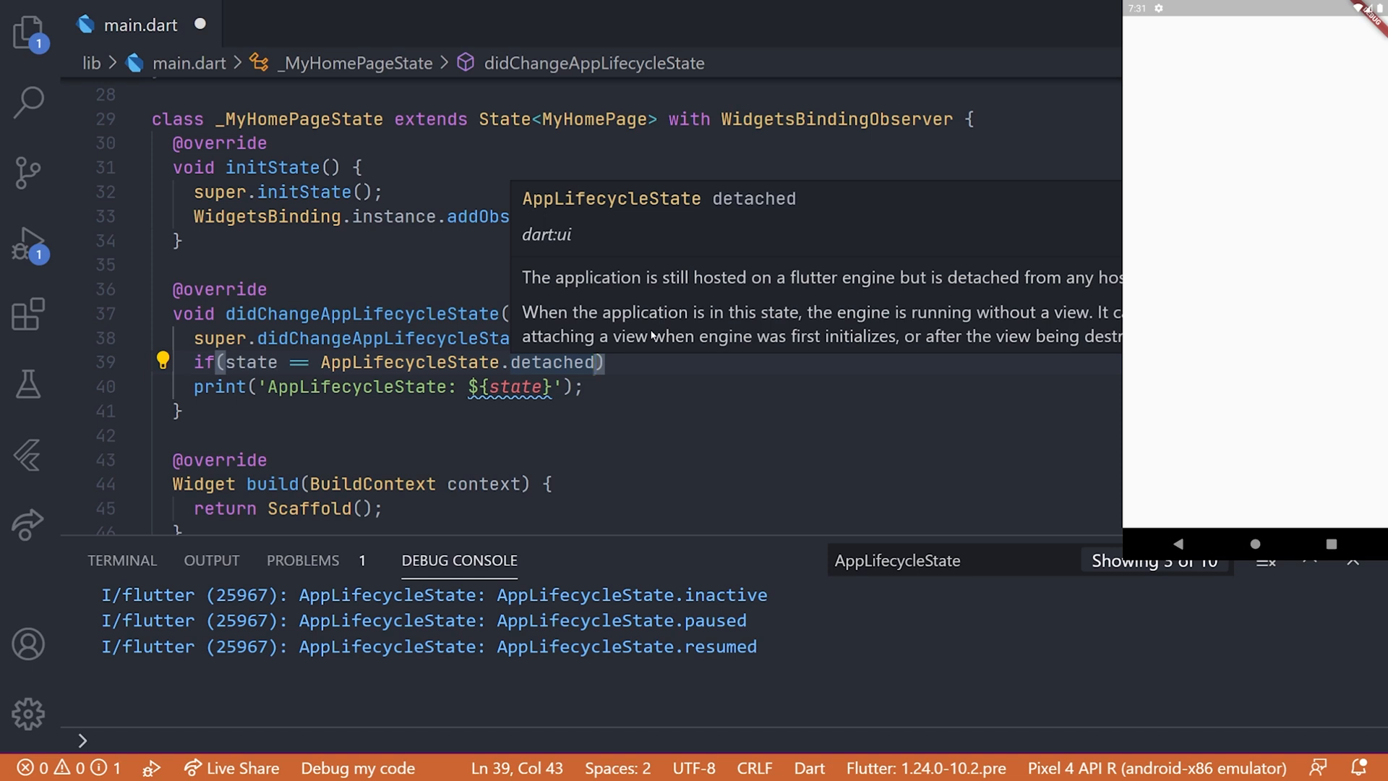
Step: Undo the stray line, save main.dart, and start new lines after the _MyHomePageState class
key("ctrl+z")
key("ctrl+z")
key("ctrl+z")
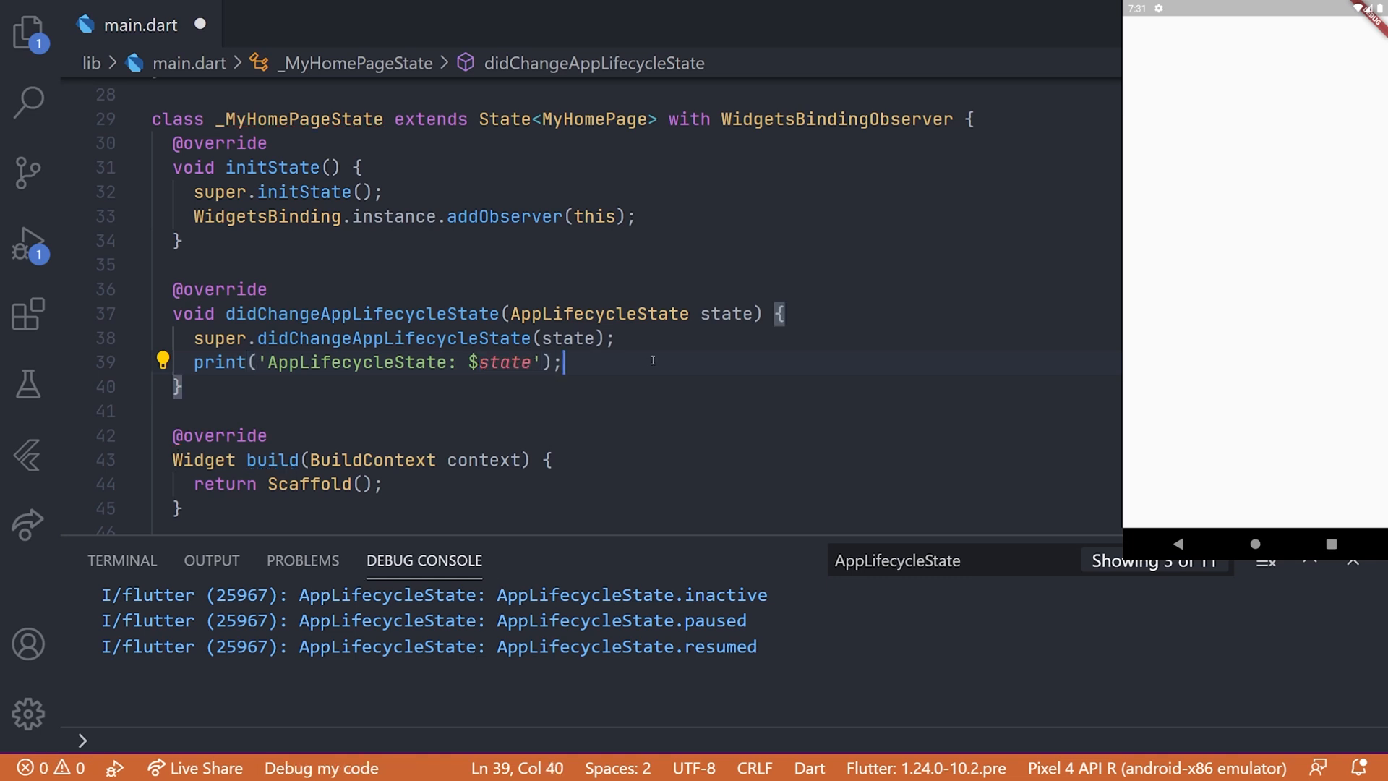
key("ctrl+s")
scroll(434, 414, "up", 5)
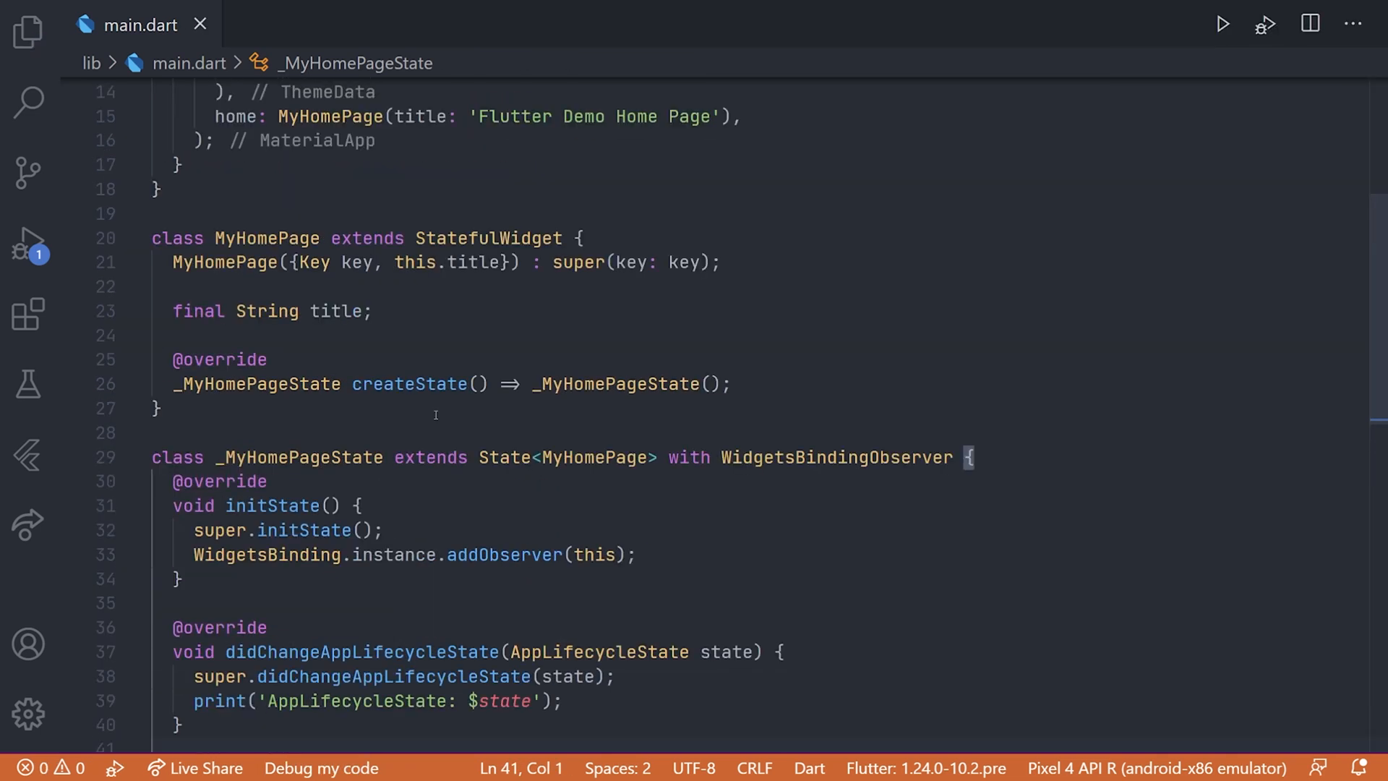
scroll(435, 415, "up", 3)
scroll(435, 414, "down", 3)
scroll(435, 414, "down", 2)
scroll(435, 415, "down", 4)
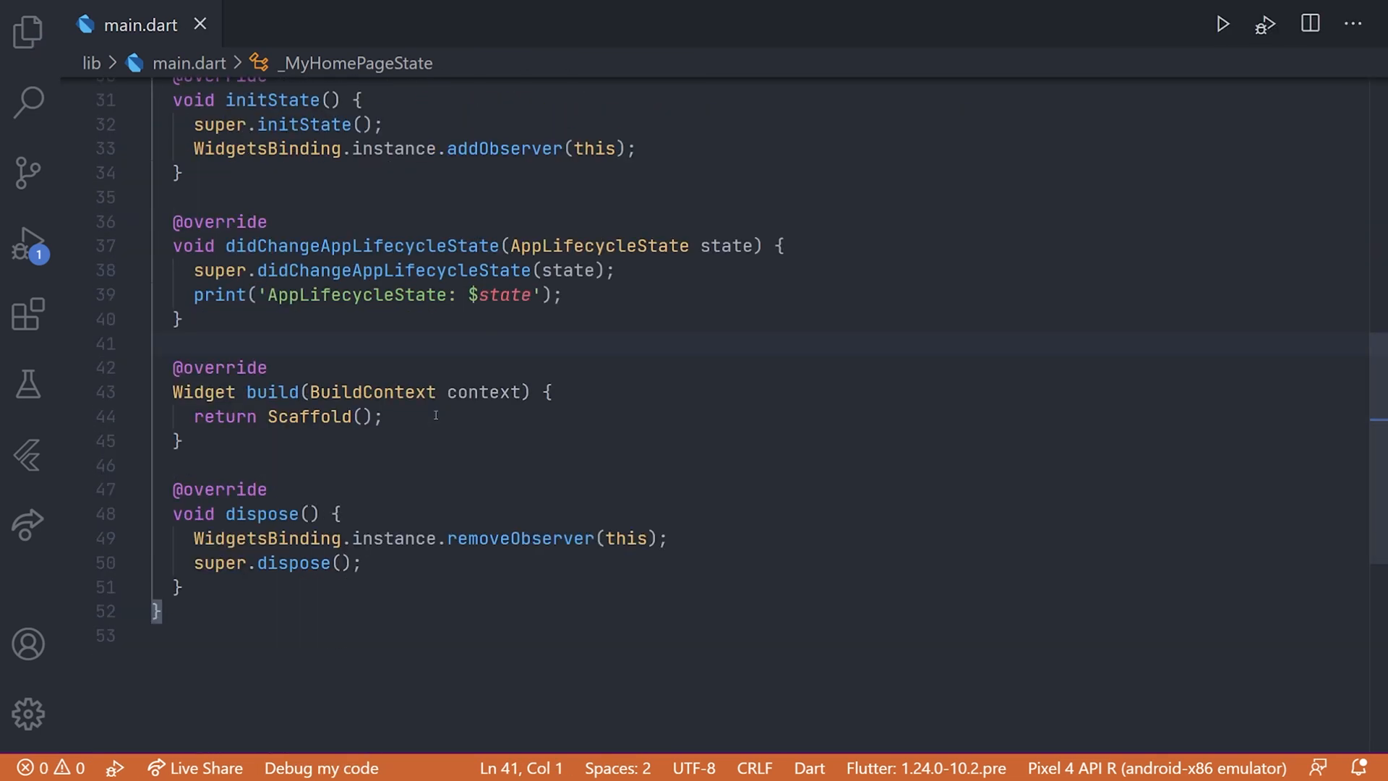
scroll(436, 415, "down", 2)
left_click(258, 558)
scroll(325, 542, "down", 3)
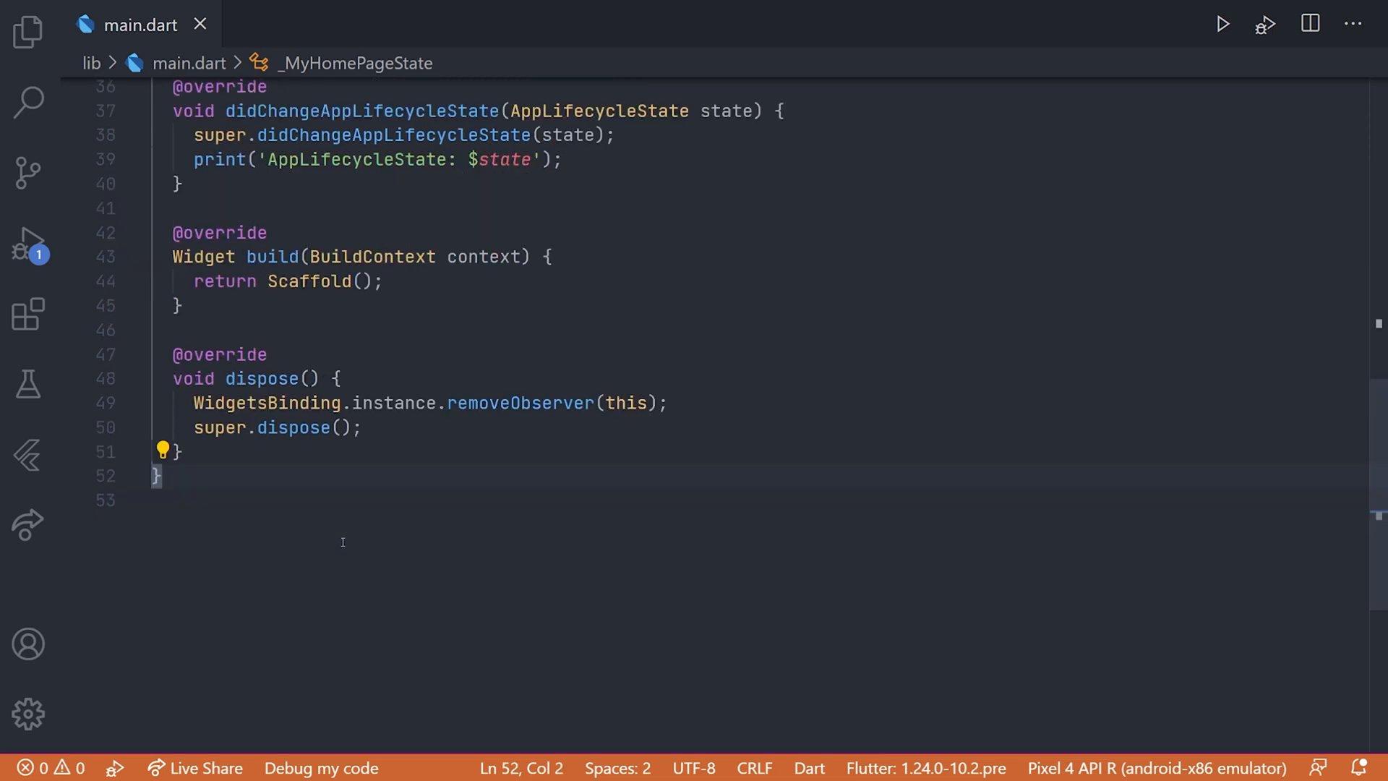
scroll(426, 532, "down", 3)
key("Return")
key("Return")
type("s")
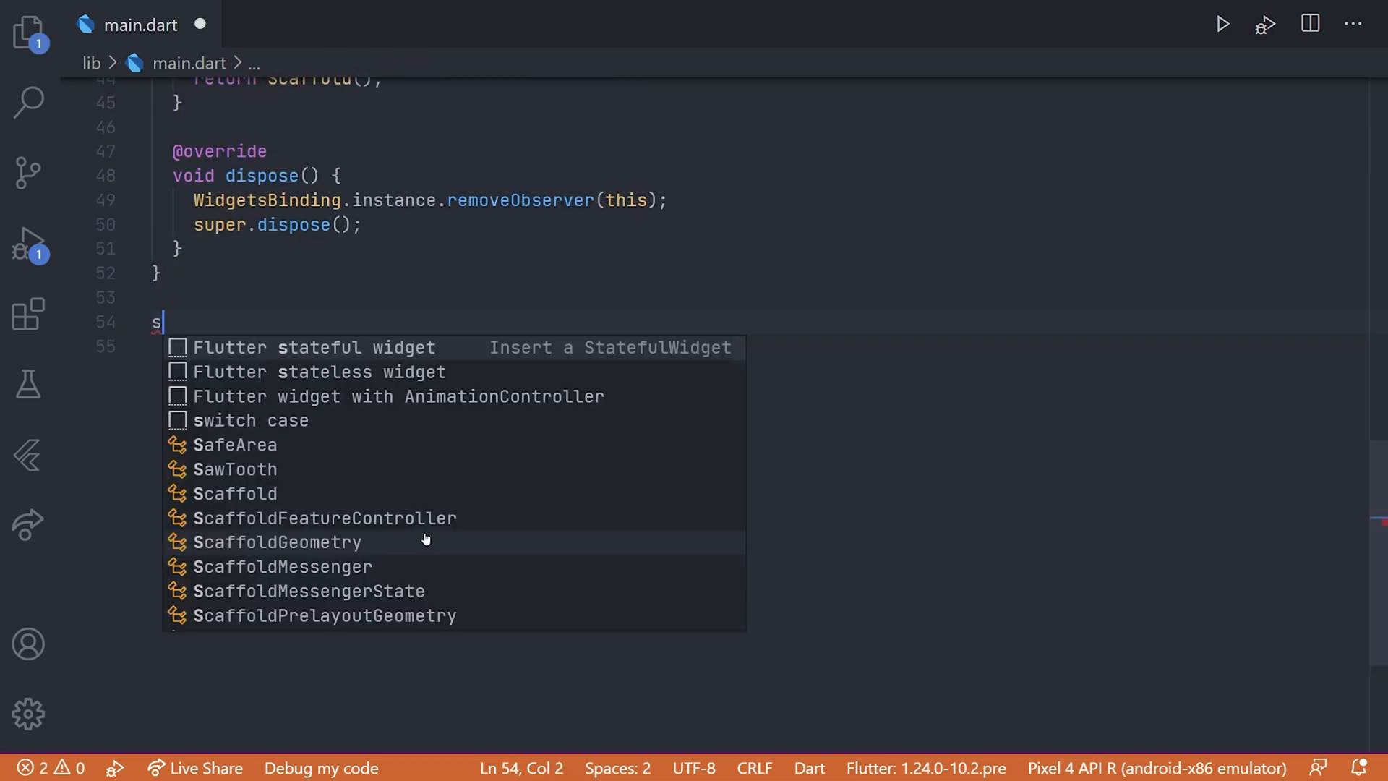
type("tle")
Step: Expand the stateless widget snippet as AnotherPage returning a Scaffold
key("Return")
type("Anoth")
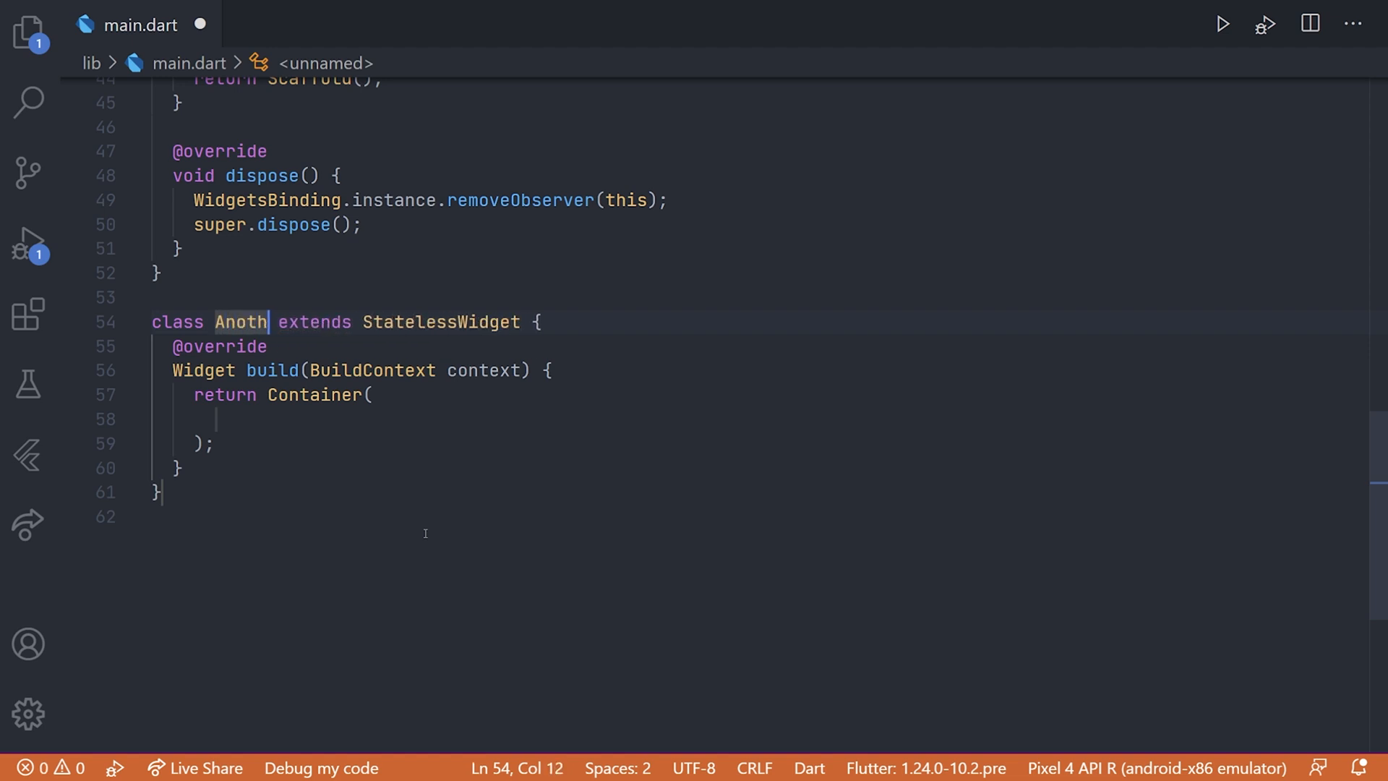
type("erPage")
key("Tab")
key("Tab")
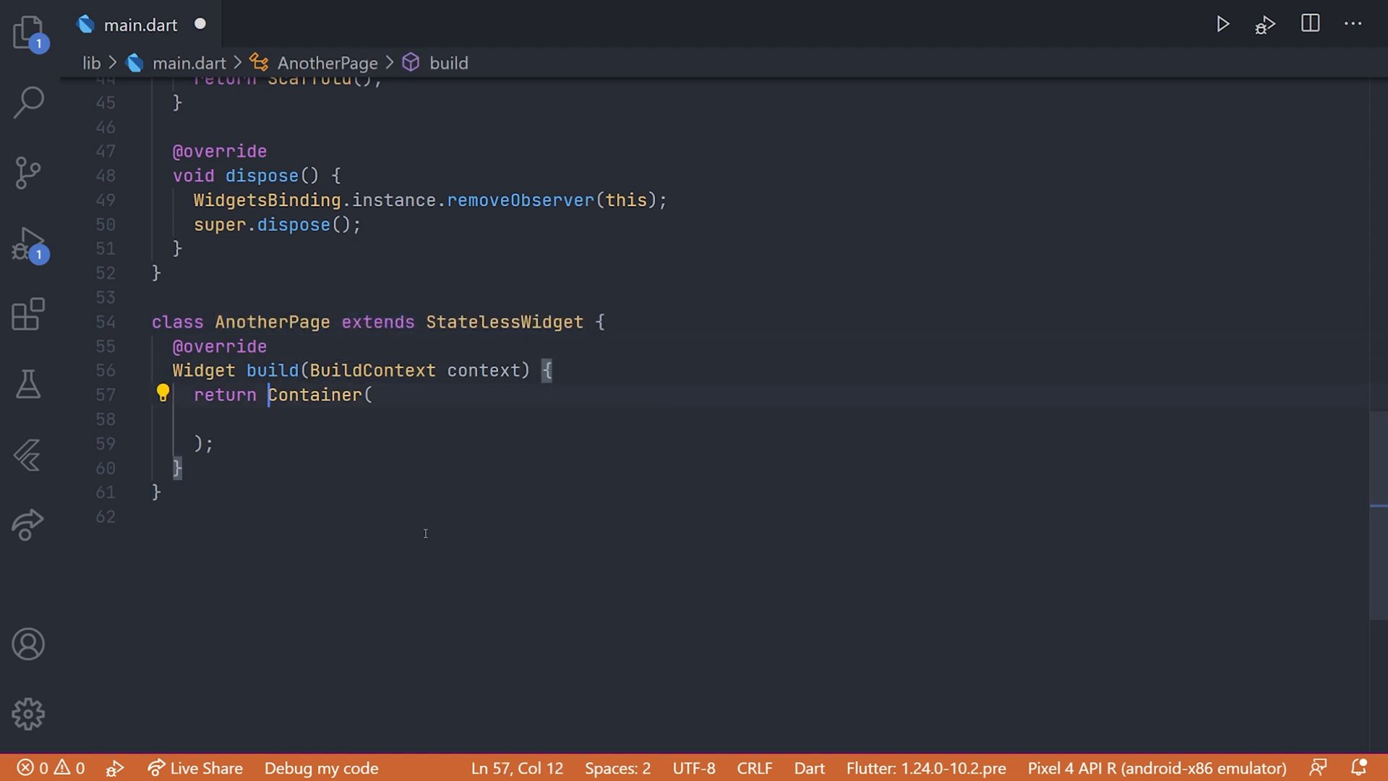
key("Tab")
type("Scaffold")
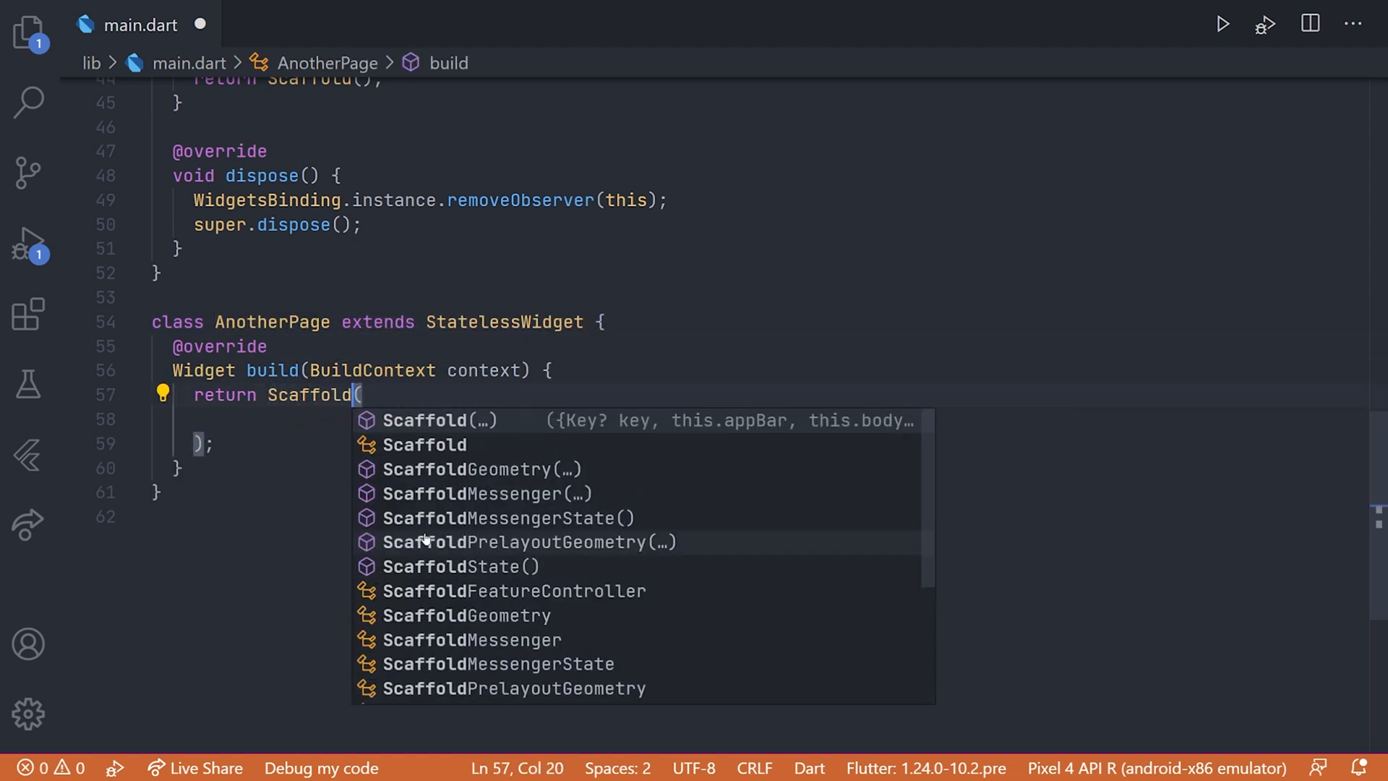
key("Escape")
scroll(476, 401, "up", 8)
scroll(479, 419, "up", 3)
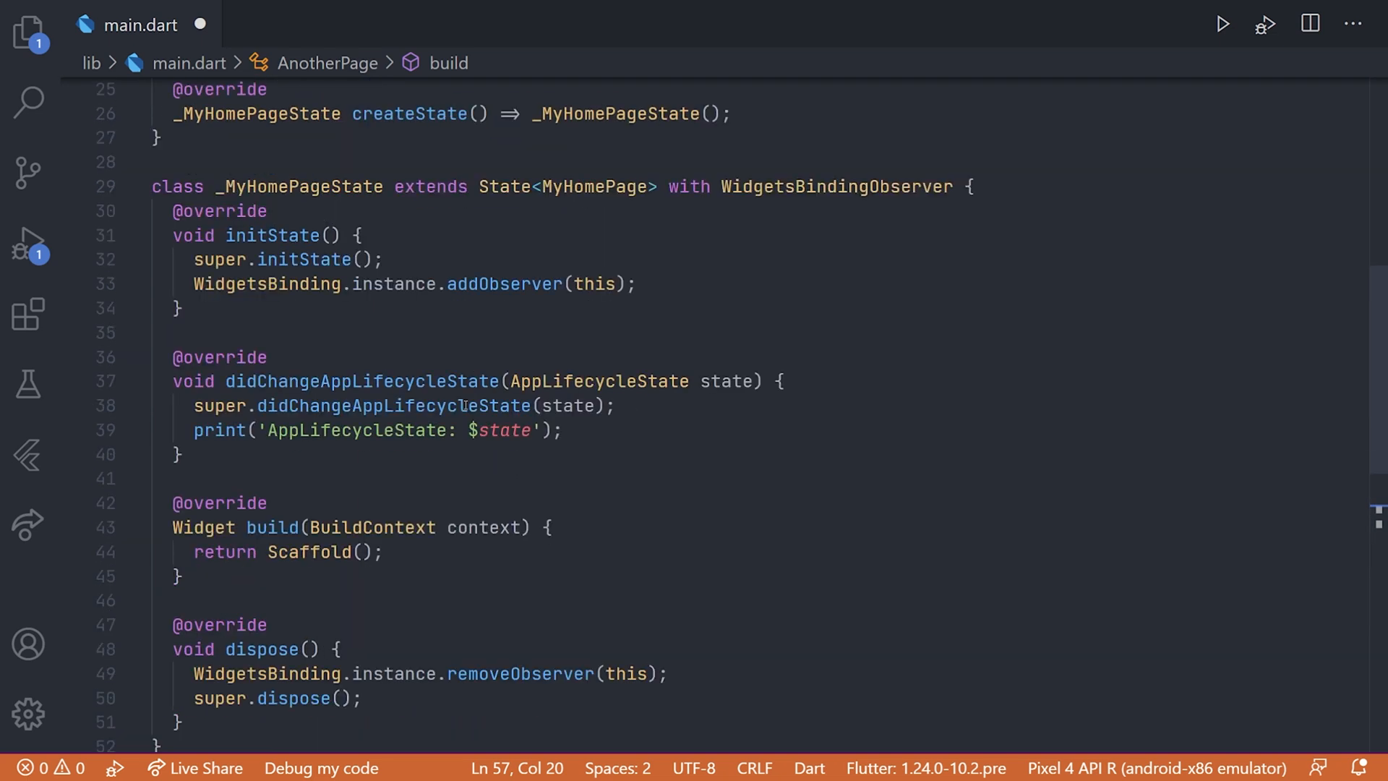
scroll(478, 420, "up", 3)
scroll(478, 418, "up", 2)
scroll(478, 419, "up", 2)
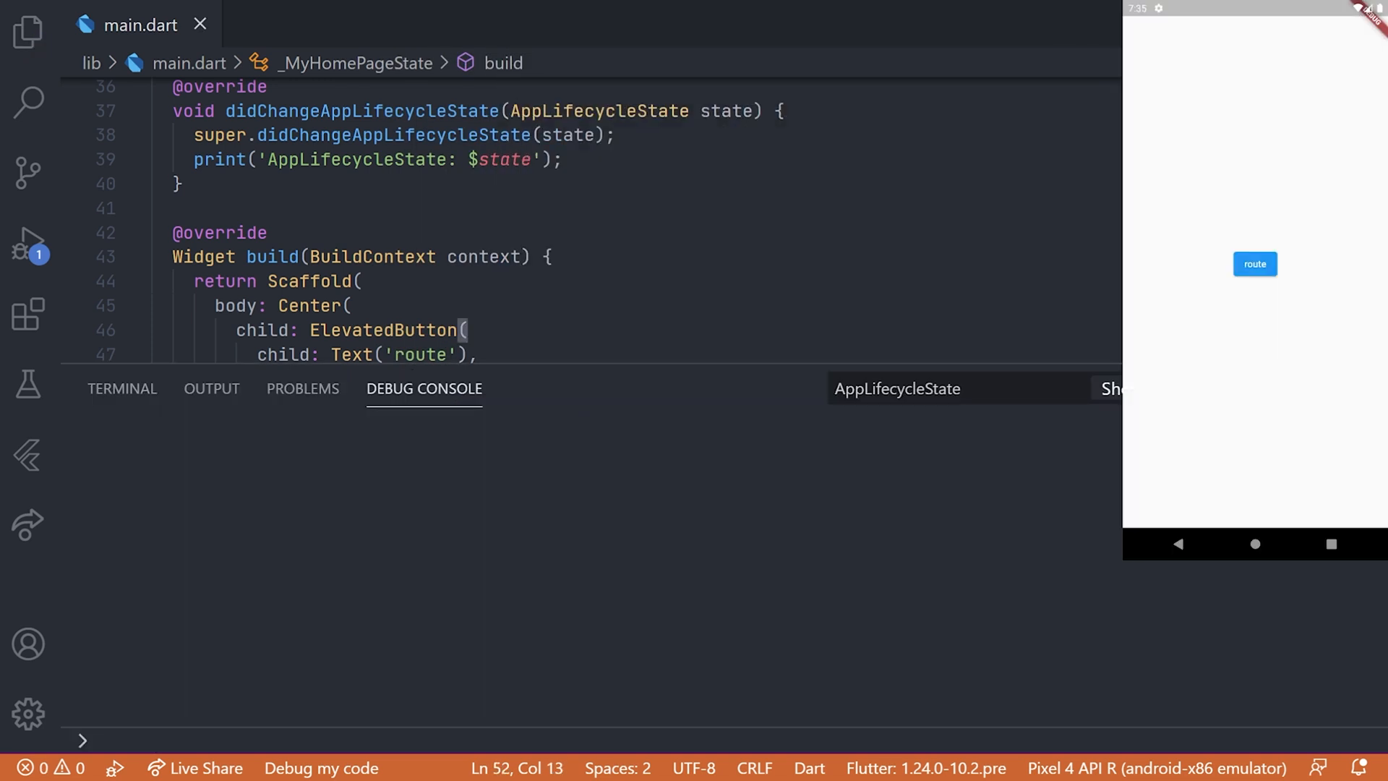
Step: Background and reopen the emulator app from the home page, then again from AnotherPage via the route button
left_click(1256, 543)
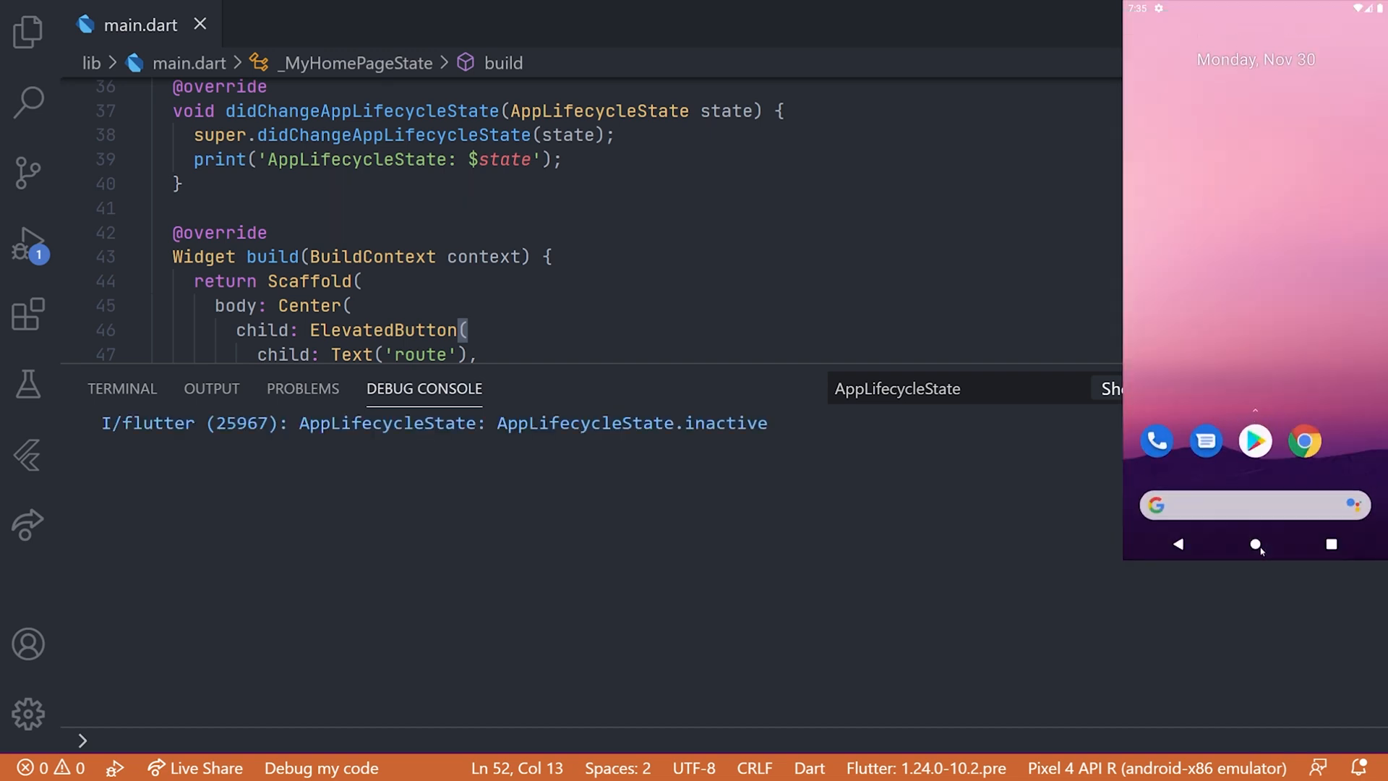
left_click(1333, 544)
left_click(1256, 236)
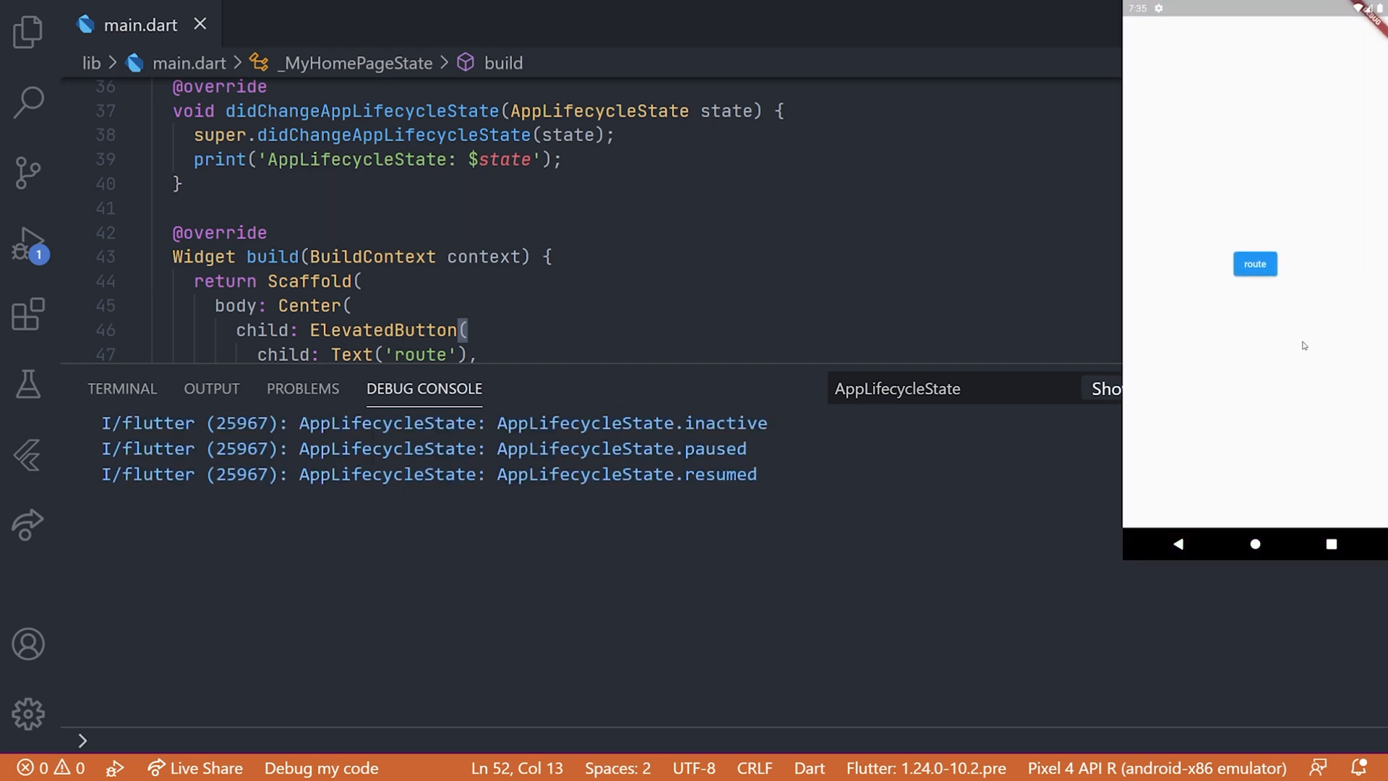
left_click(1264, 268)
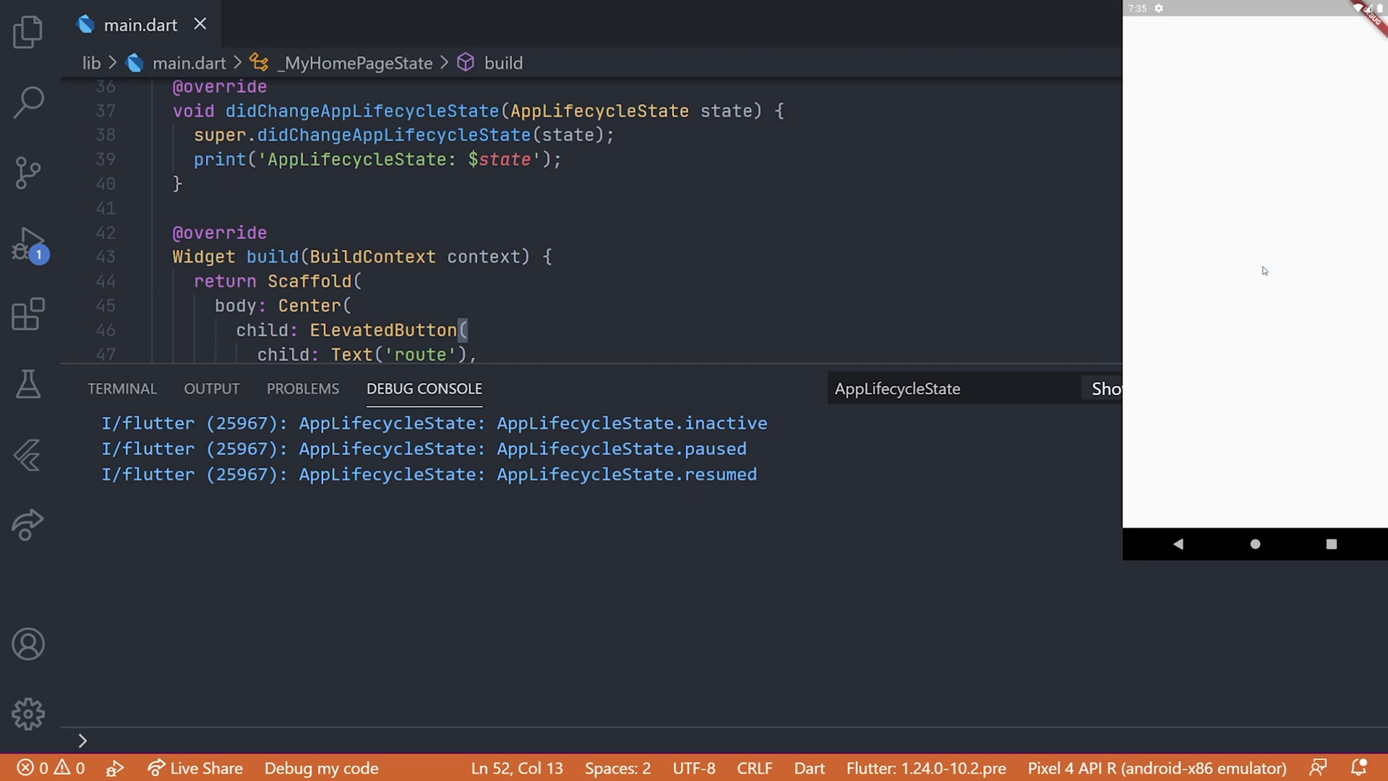
left_click(1257, 543)
left_click(1332, 544)
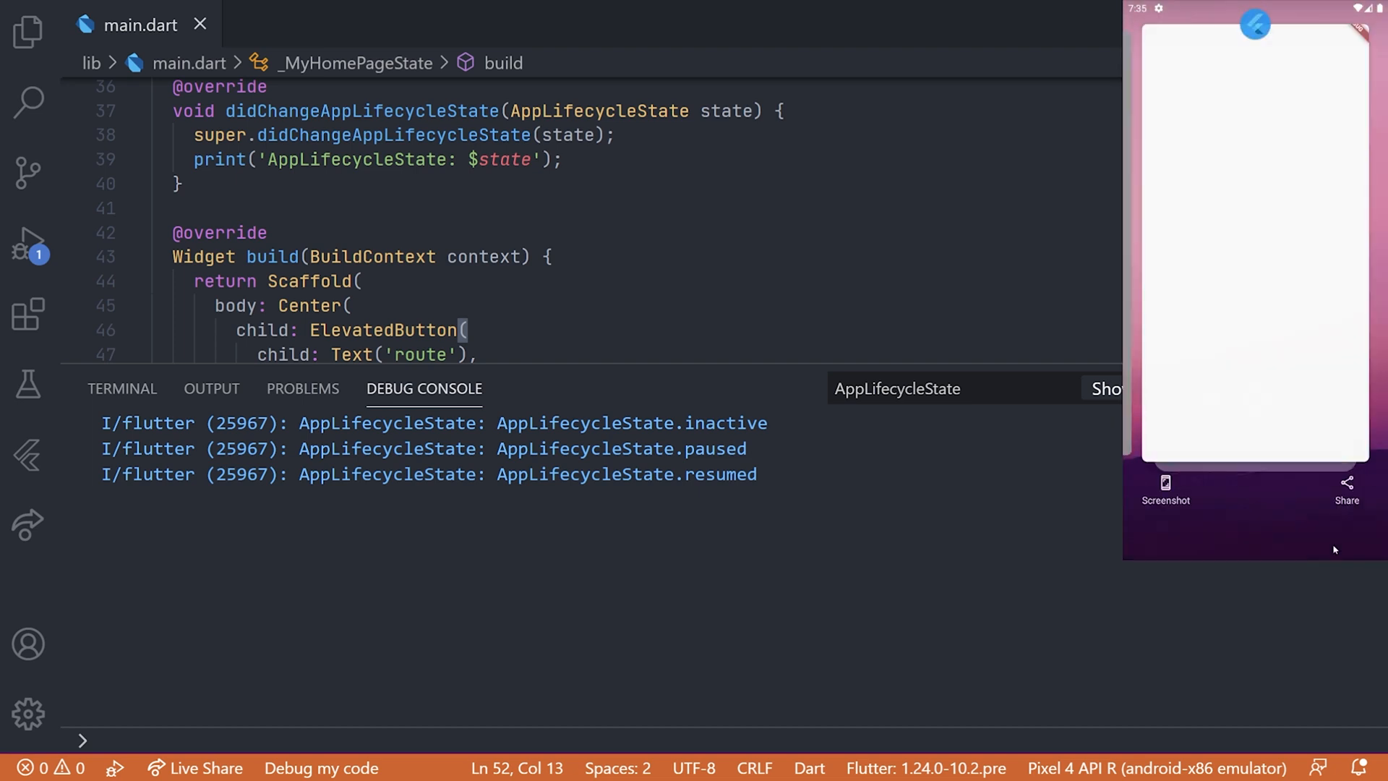
left_click(1255, 235)
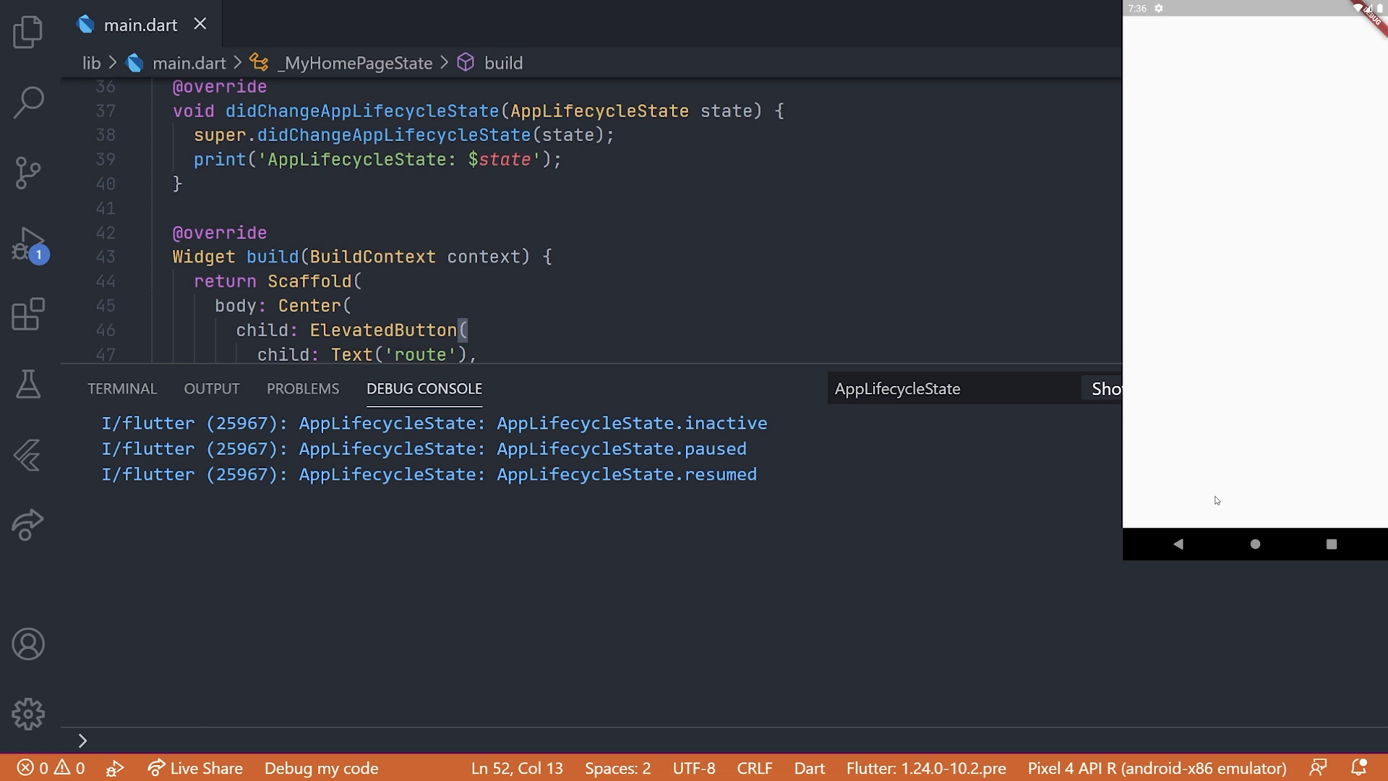
Step: Hot restart the running app from the Run and Debug controls
left_click(28, 246)
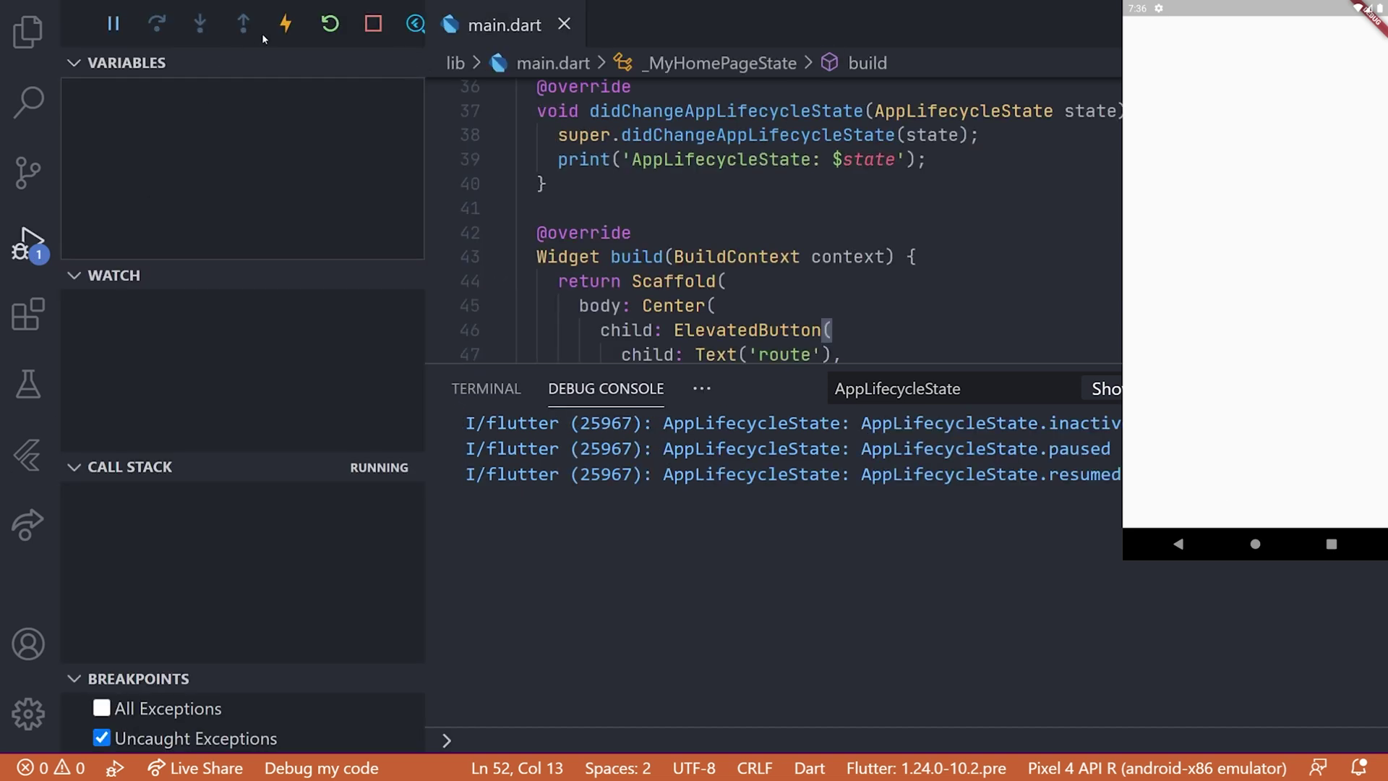
left_click(329, 24)
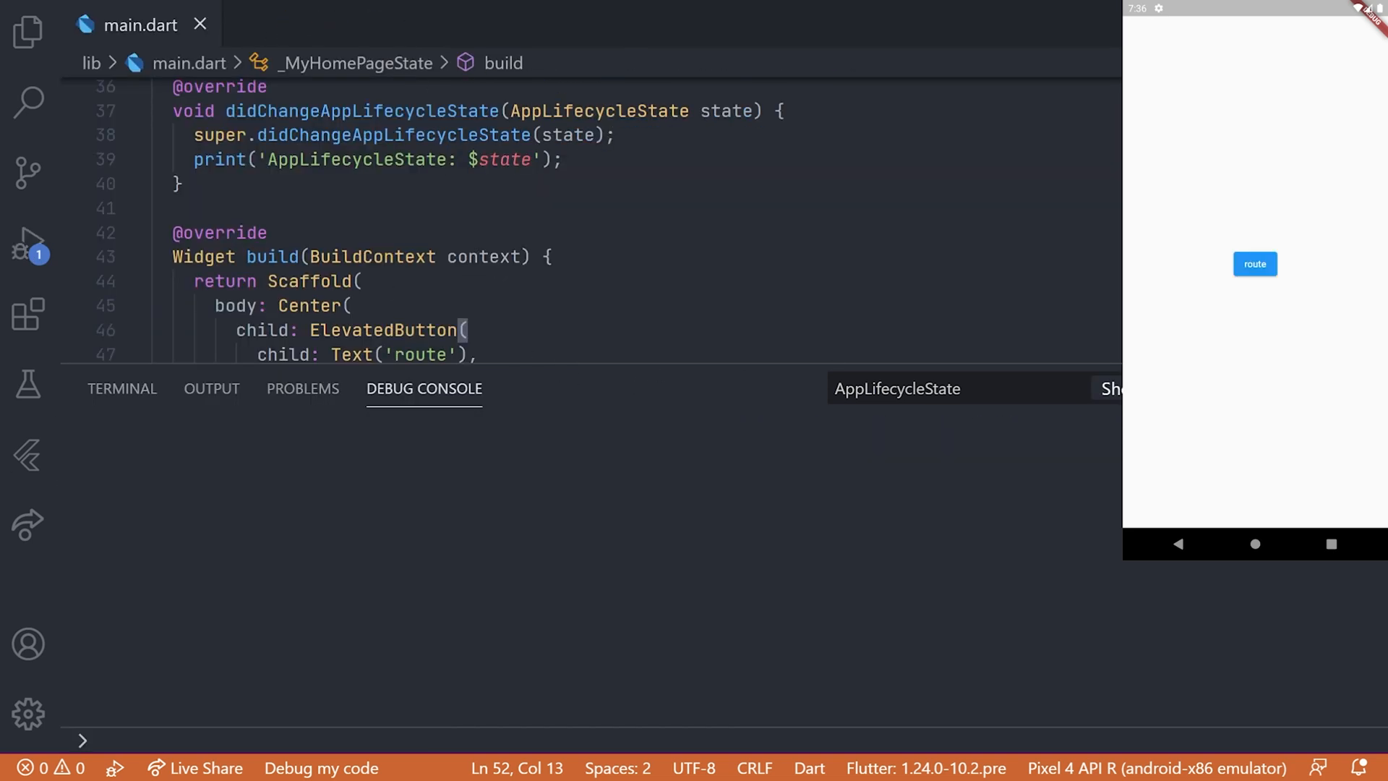
Step: Hide the debug console and select the lifecycle observer code in _MyHomePageState
key("ctrl+j")
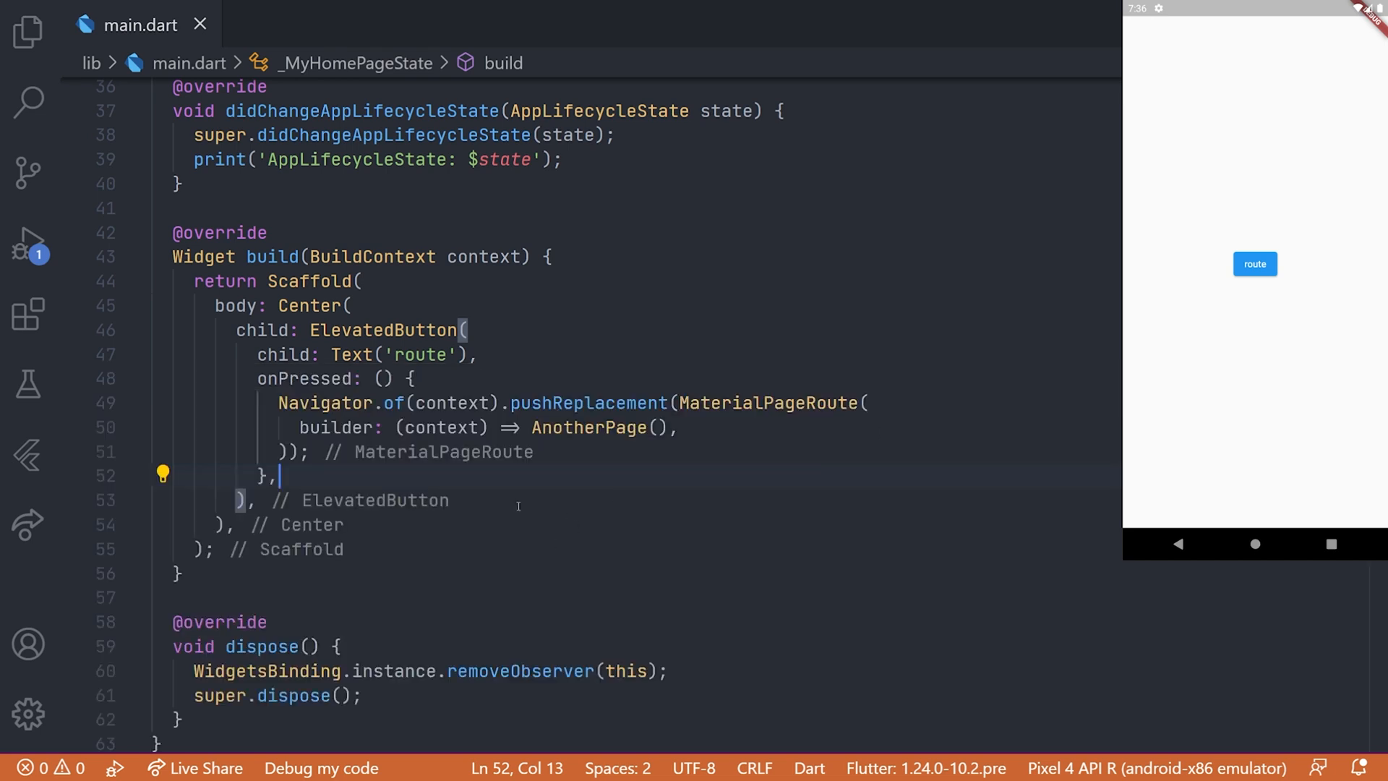
scroll(512, 503, "up", 3)
scroll(511, 504, "down", 3)
scroll(467, 477, "down", 5)
scroll(467, 477, "up", 5)
scroll(468, 477, "up", 5)
scroll(467, 477, "up", 4)
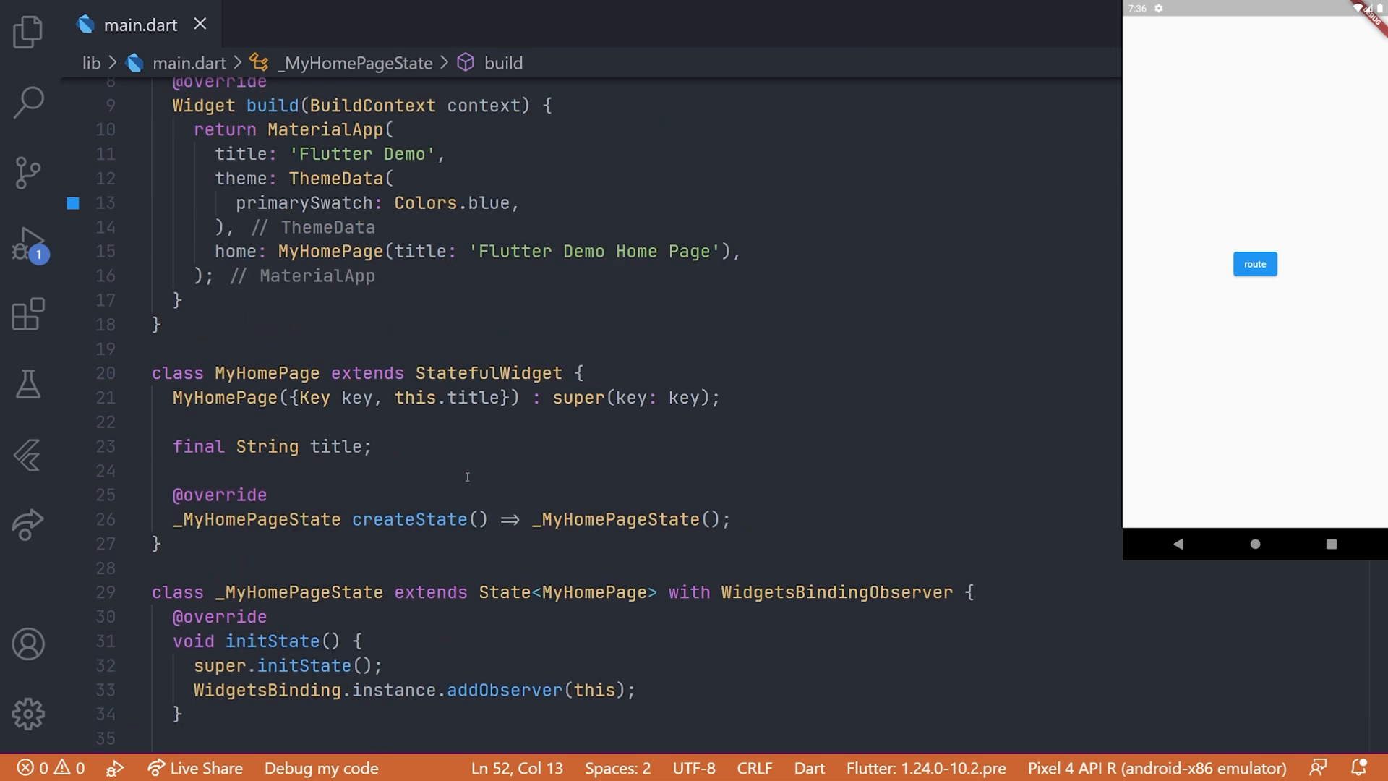
scroll(468, 478, "up", 3)
scroll(467, 477, "up", 3)
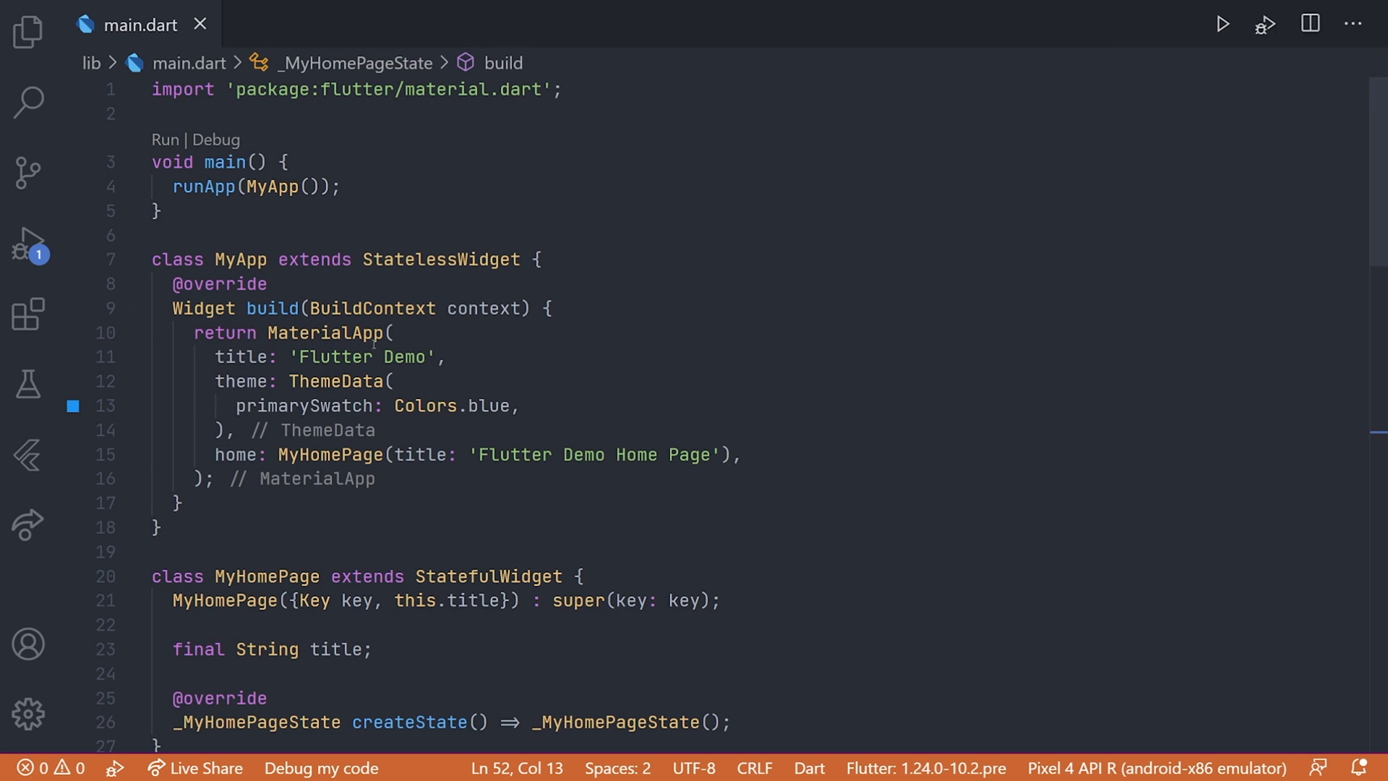
scroll(474, 380, "down", 6)
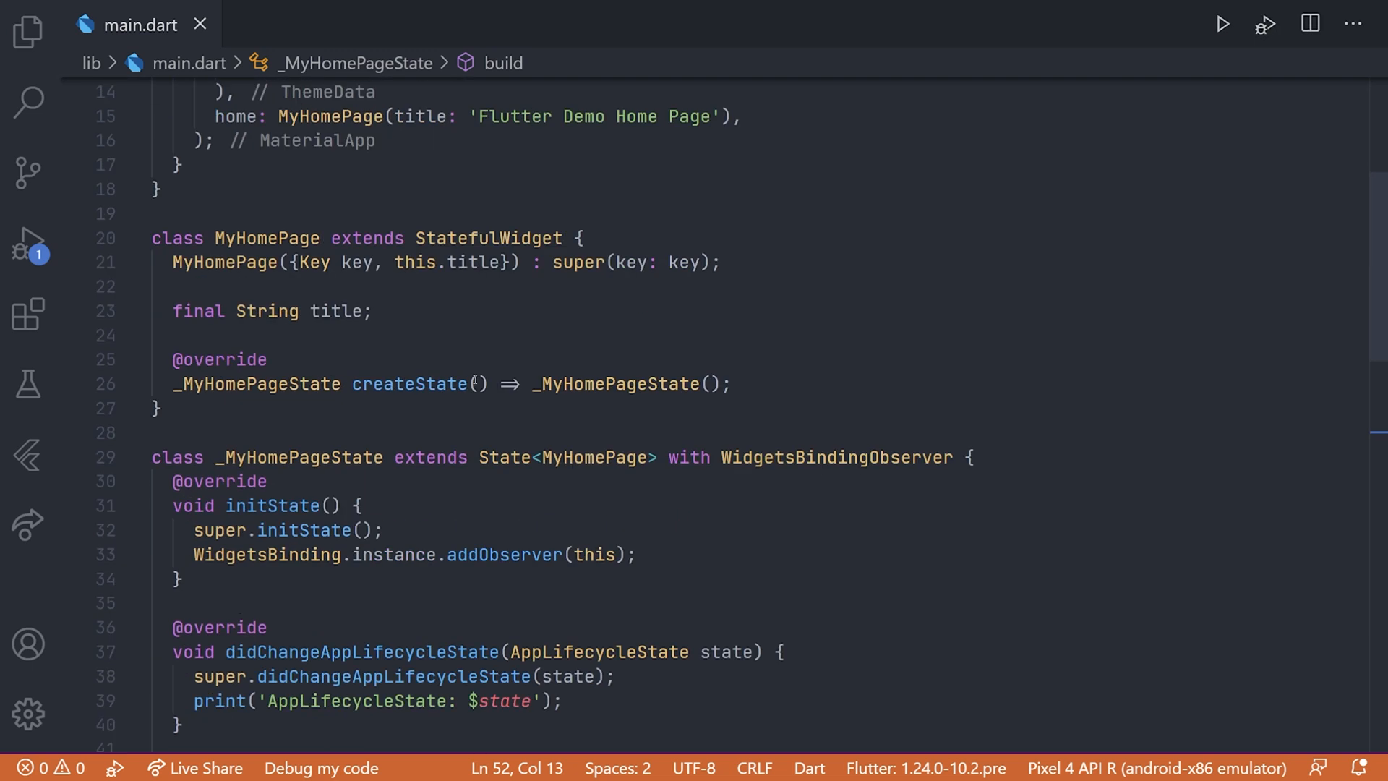
scroll(474, 379, "down", 6)
scroll(474, 380, "down", 3)
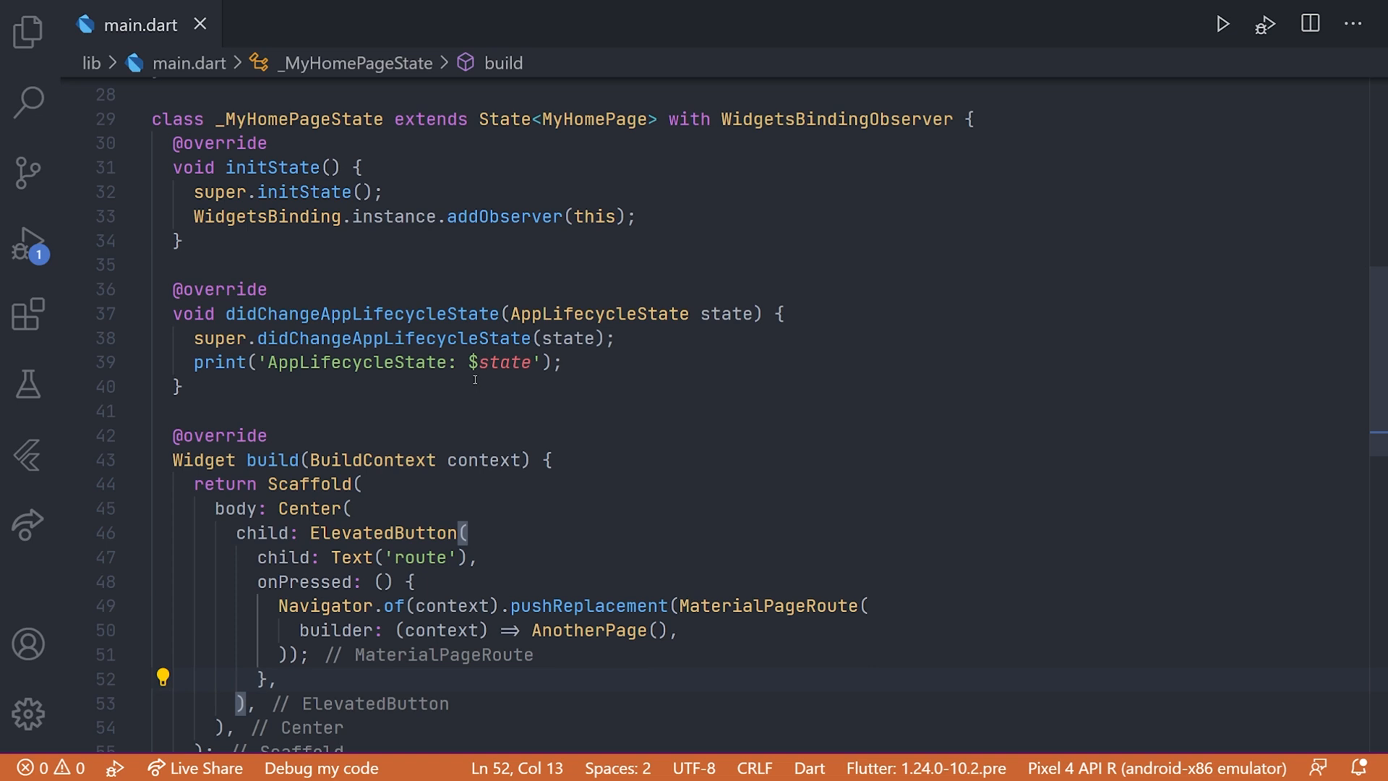
scroll(470, 381, "down", 4)
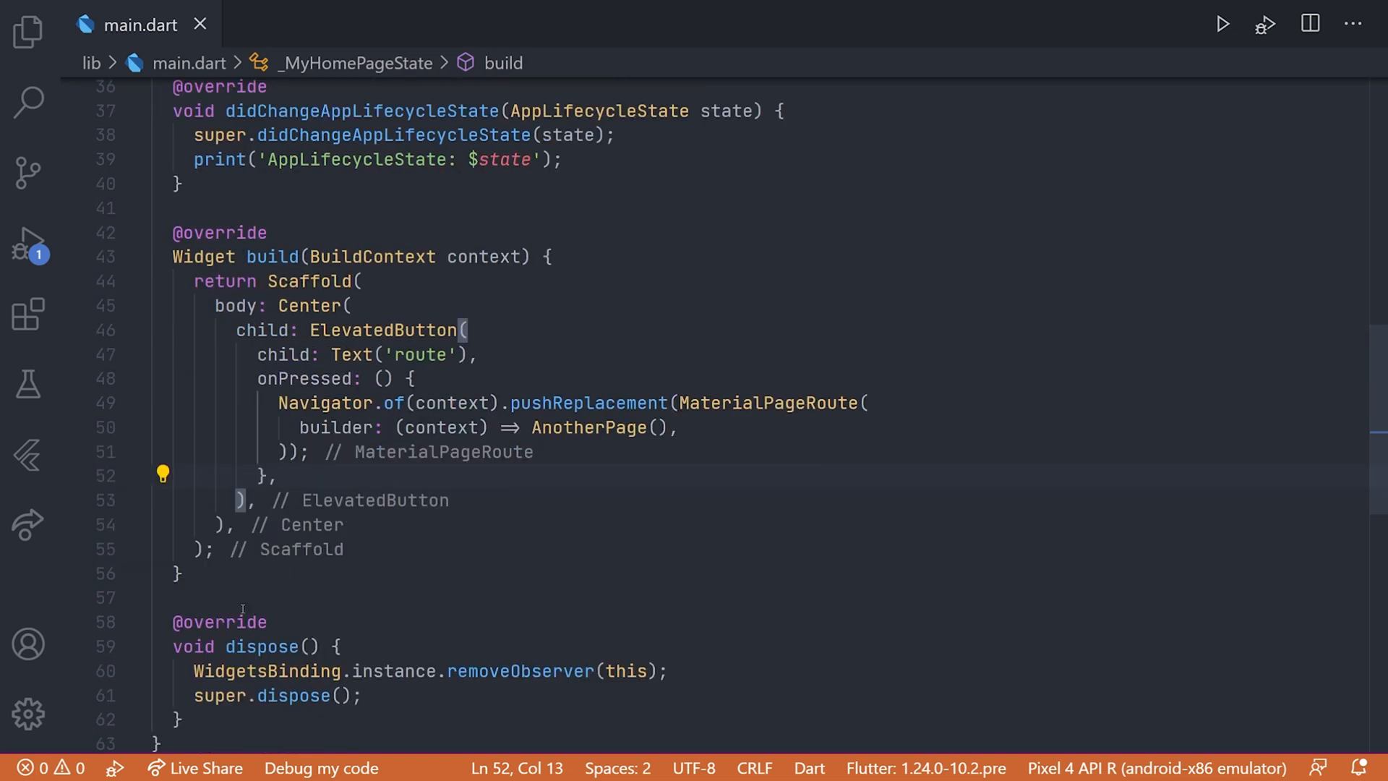
scroll(244, 543, "down", 3)
mouse_move(174, 585)
left_mouse_down()
mouse_move(161, 190)
mouse_move(152, 255)
left_mouse_up()
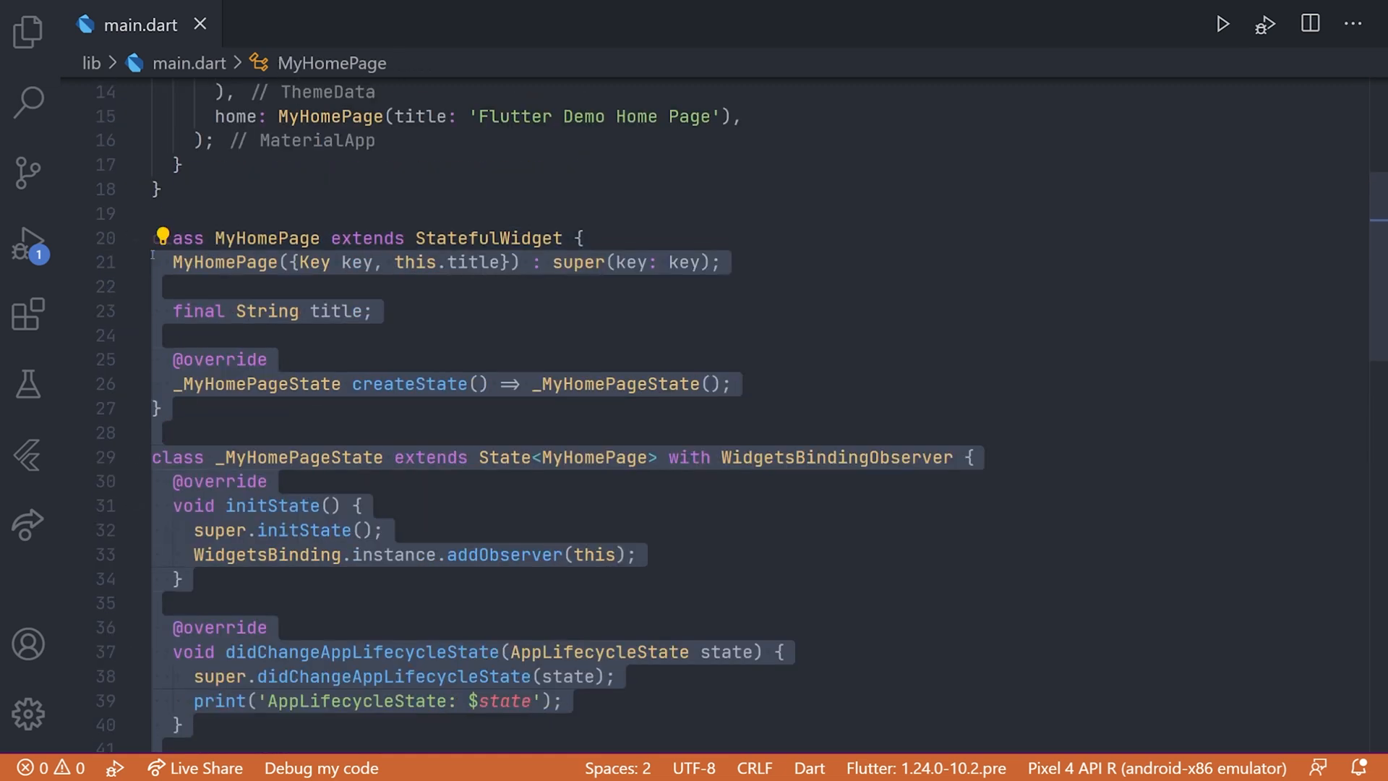
Step: Create app_life_cycle_manager.dart in lib and paste the copied MyHomePage code into it
left_click(479, 346)
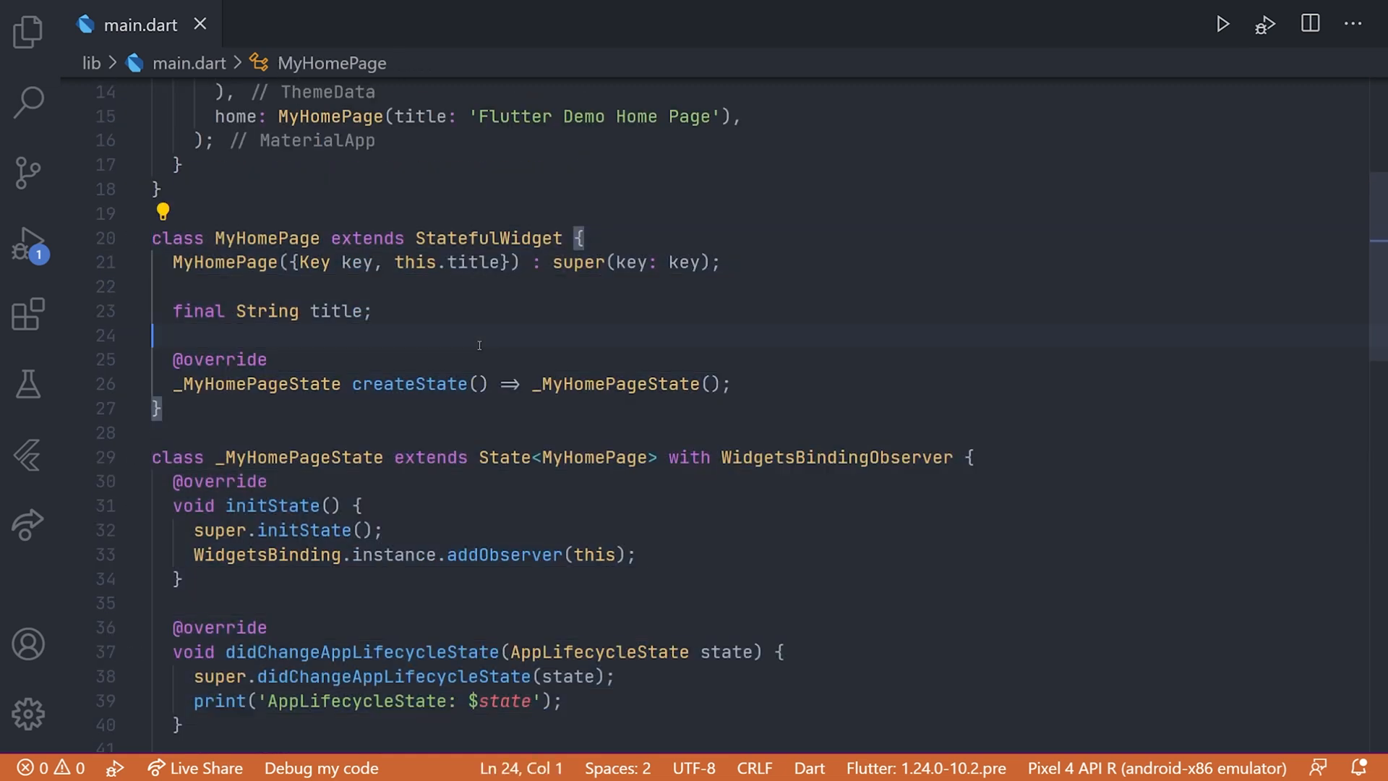
left_click(28, 32)
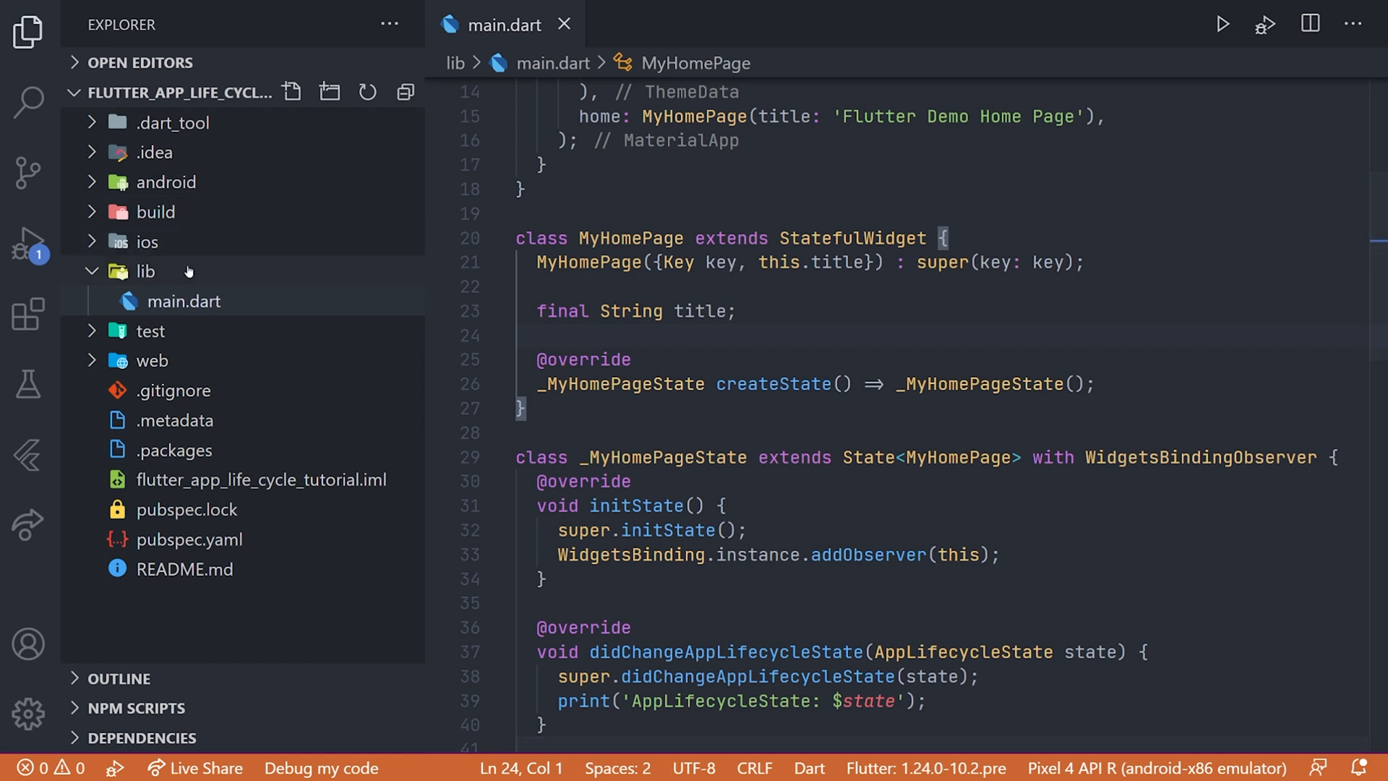
right_click(189, 271)
left_click(257, 293)
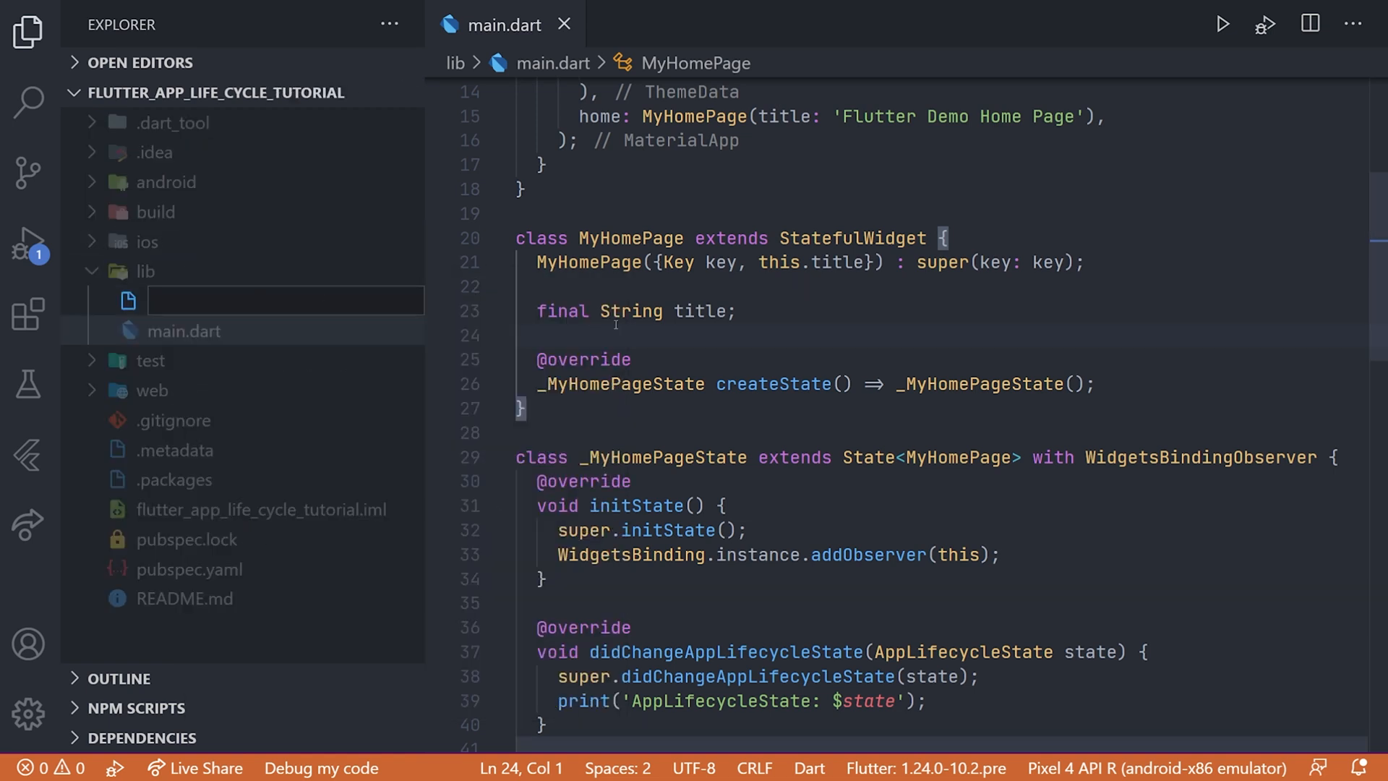
type("app_lif")
type("e_cycle")
type("_manager")
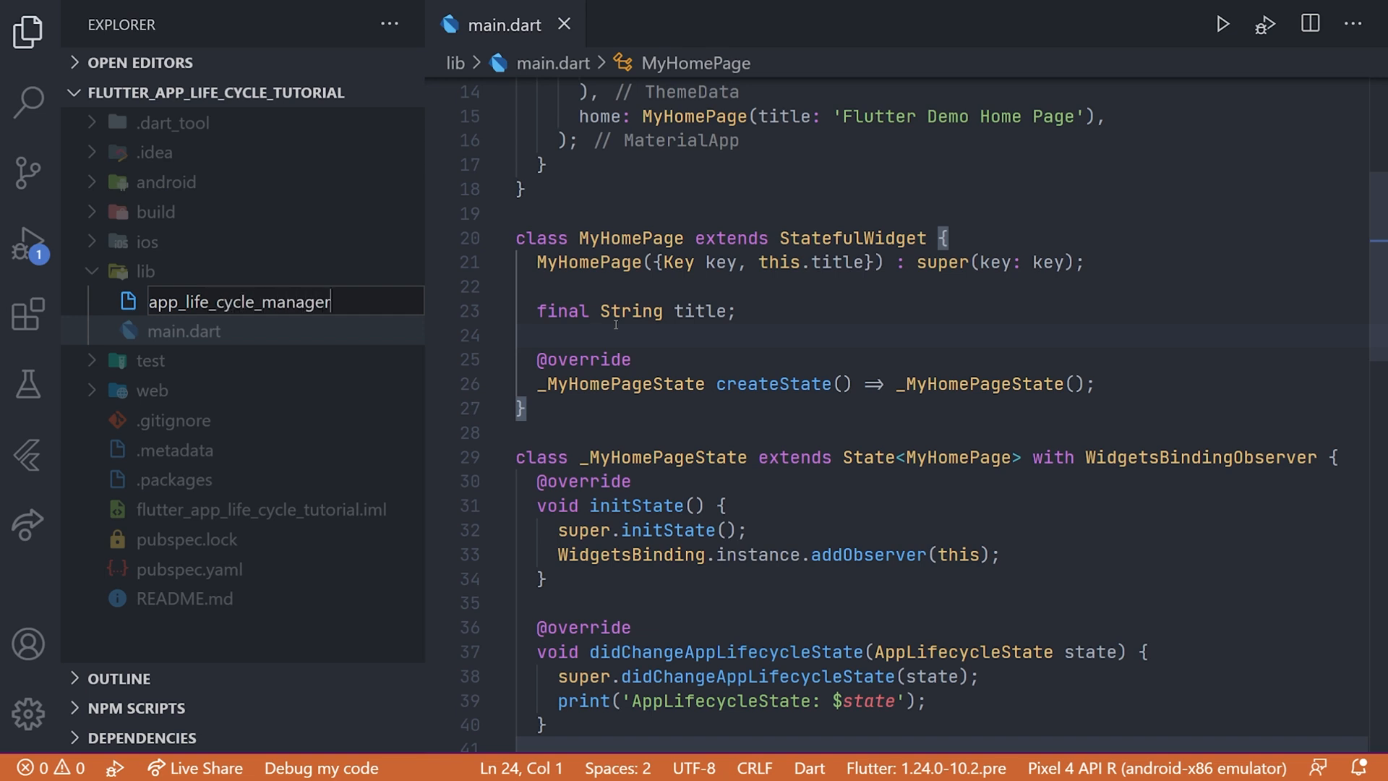
type(".dart")
key("Return")
key("ctrl+v")
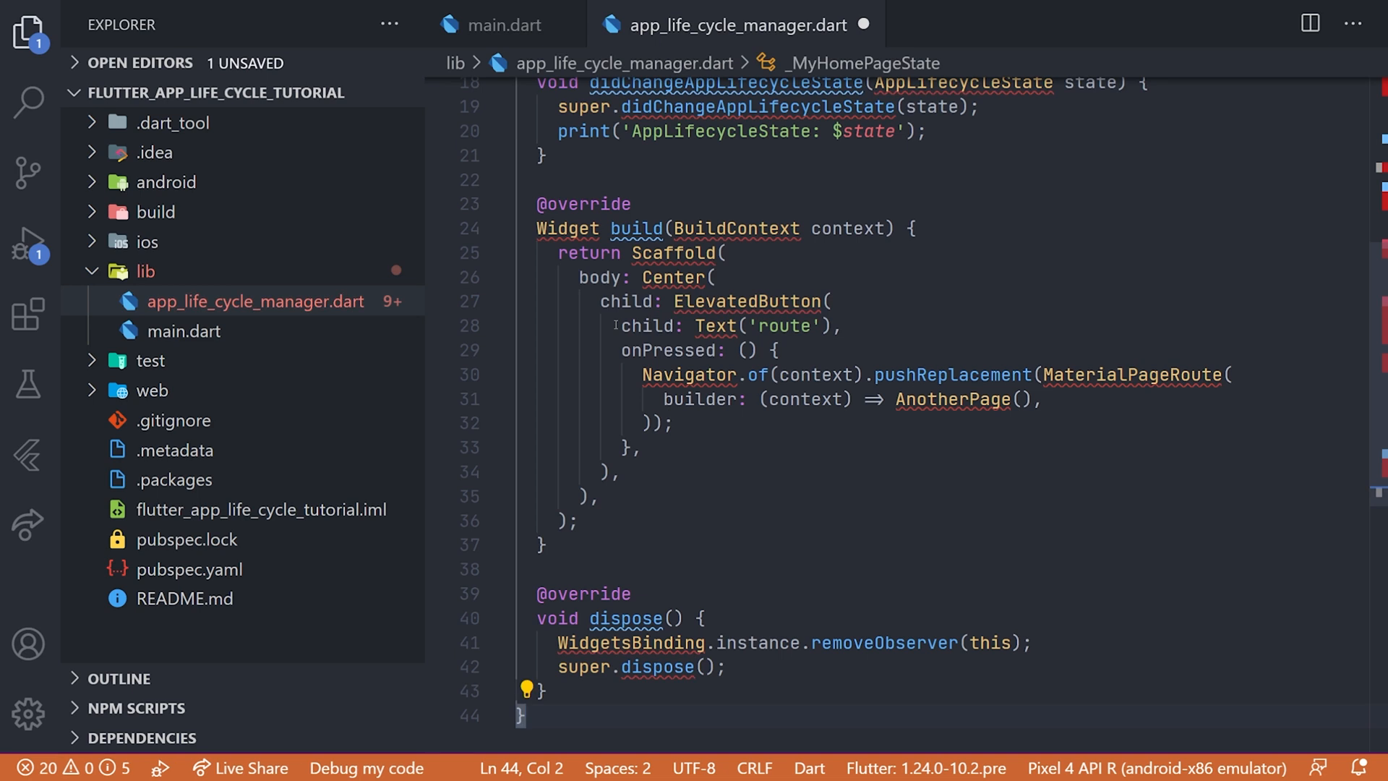
scroll(759, 435, "up", 10)
Step: Rename MyHomePage to AppLifeCycleManager with F2 and bring up fixes for the unresolved StatefulWidget
double_click(630, 89)
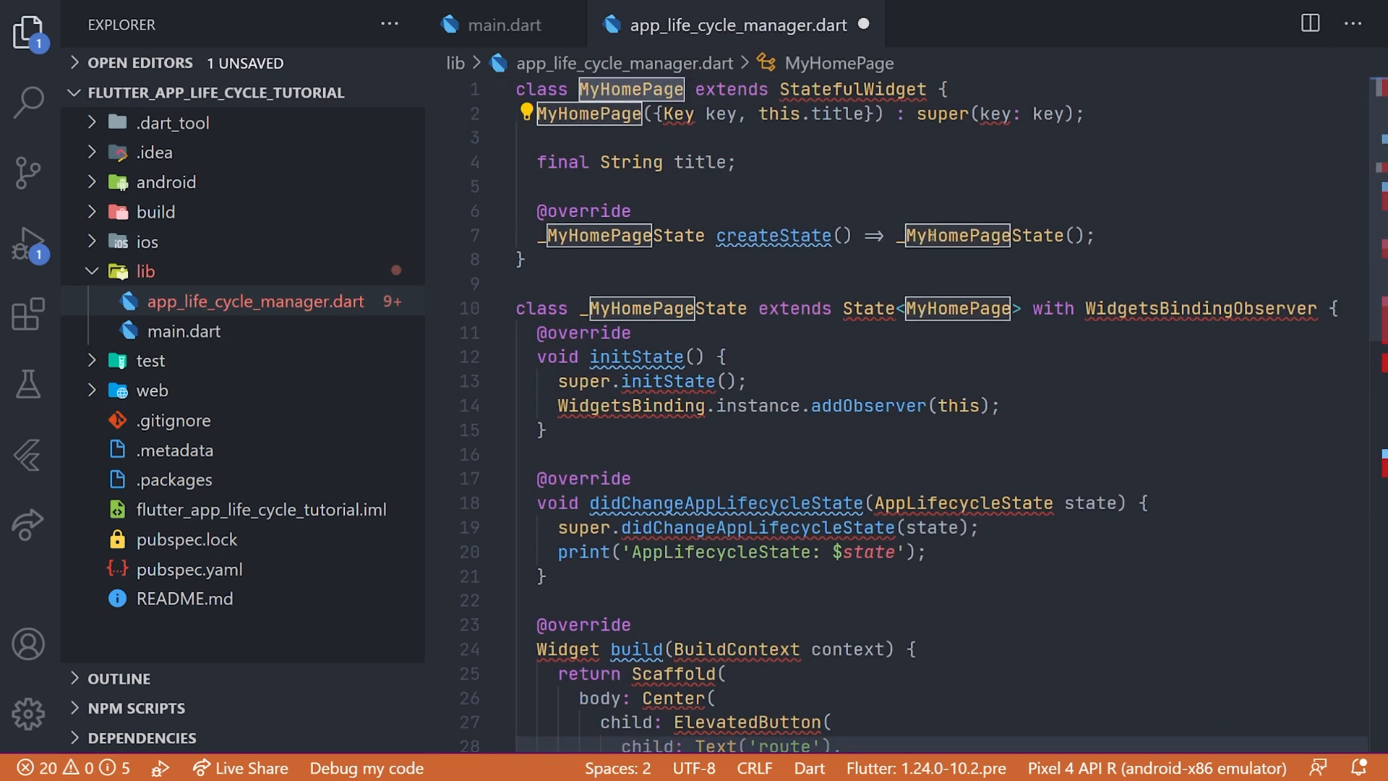
key("F2")
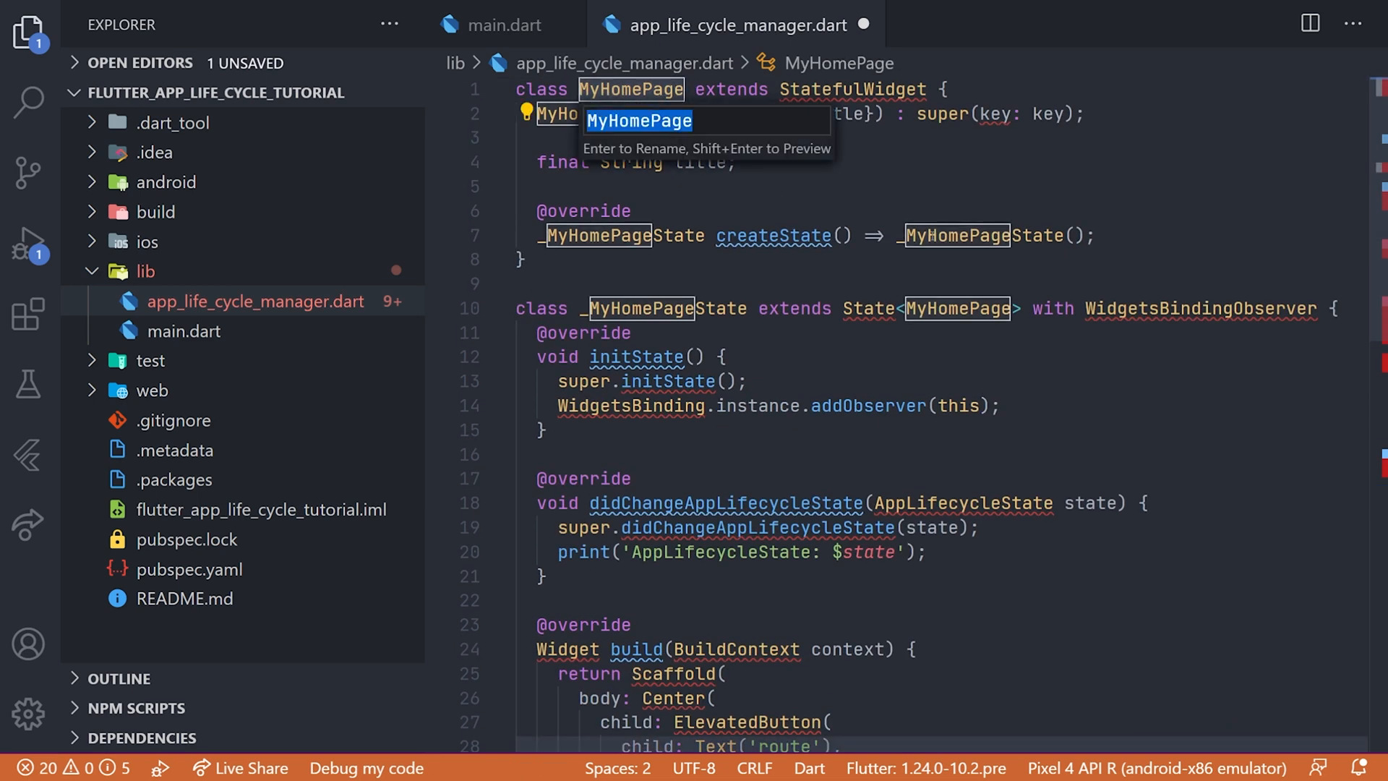
type("AppLifeCycleM")
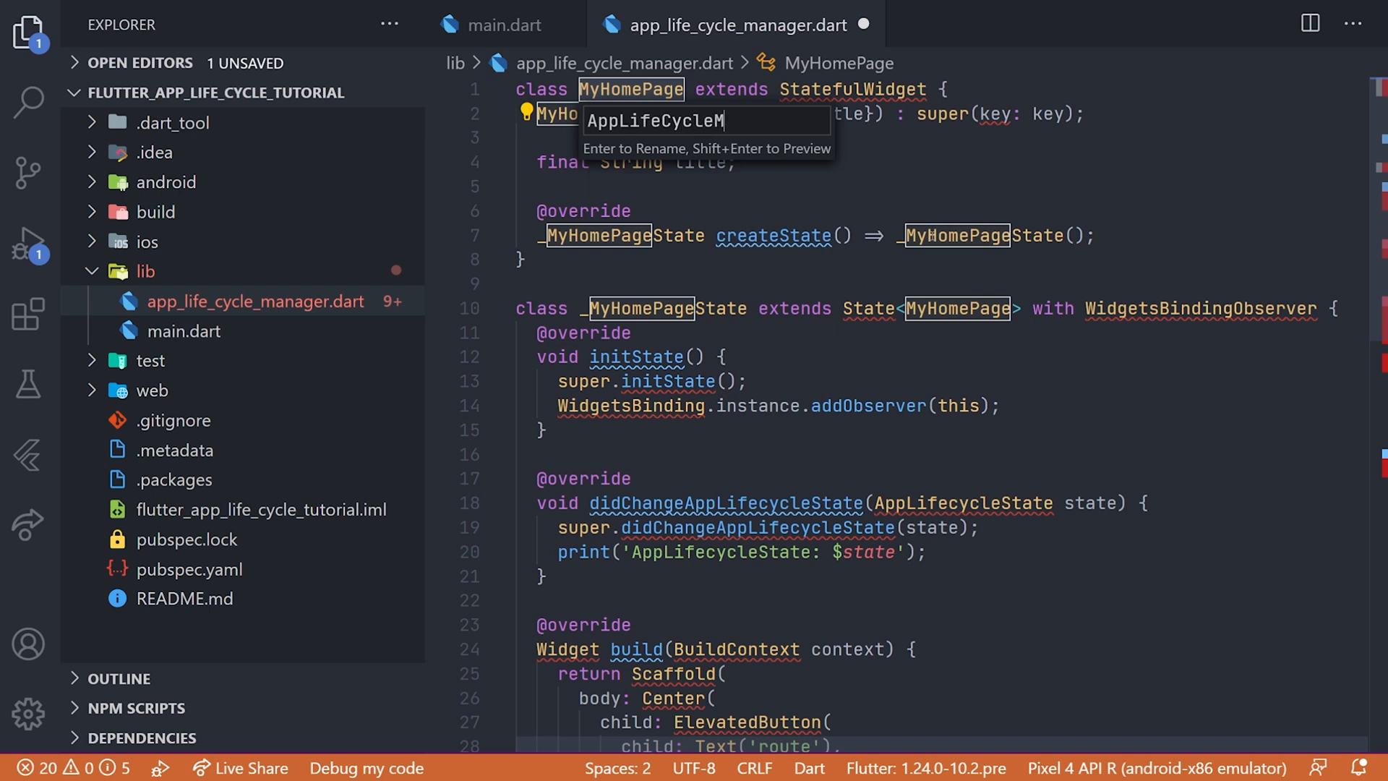
type("anager")
key("Return")
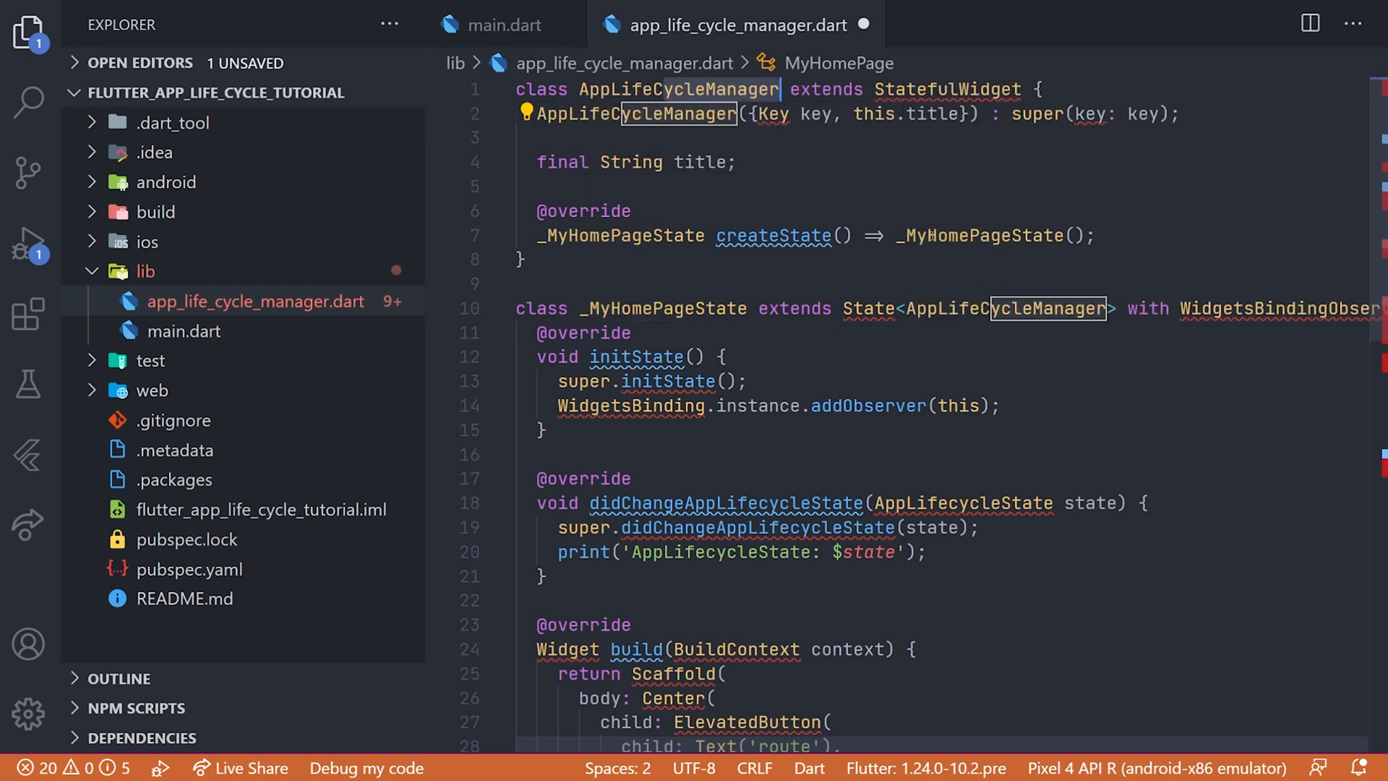
key("ctrl+b")
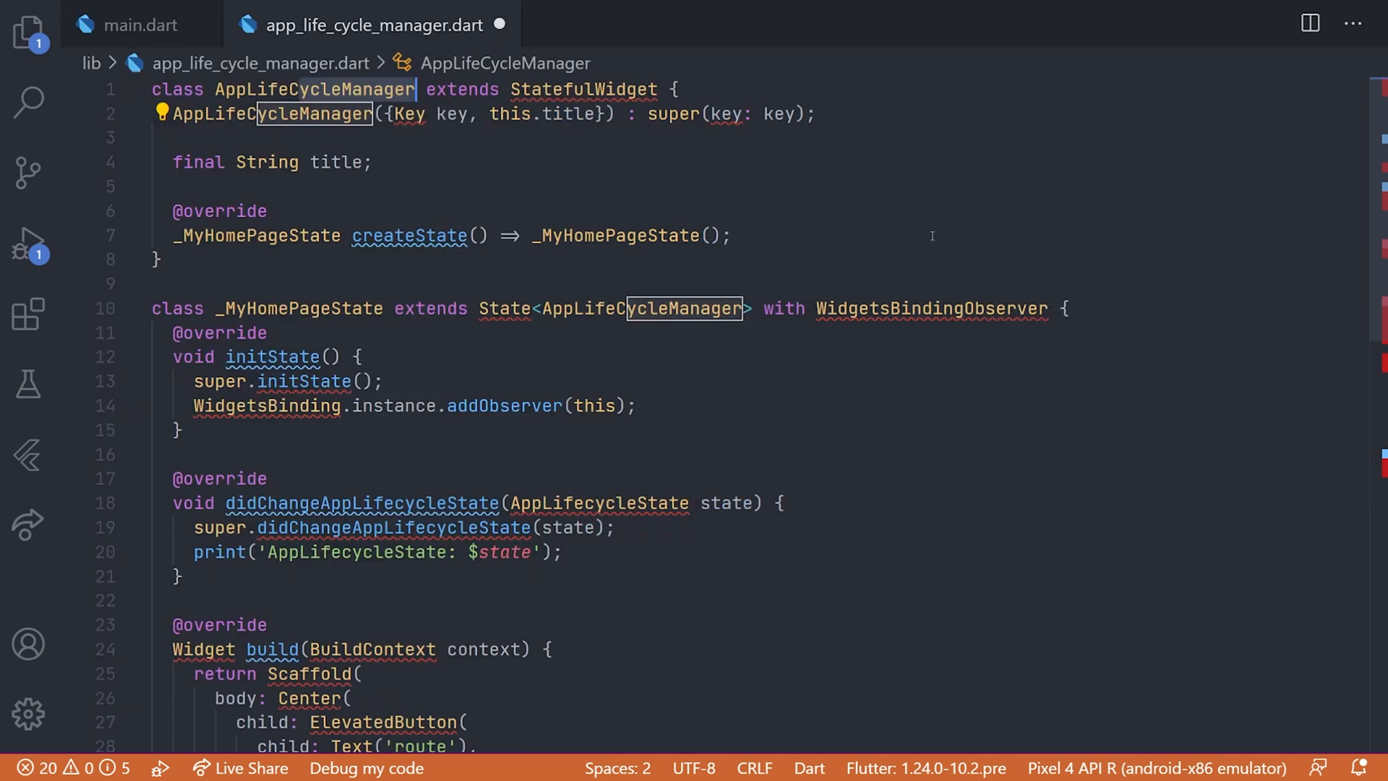
left_click(587, 89)
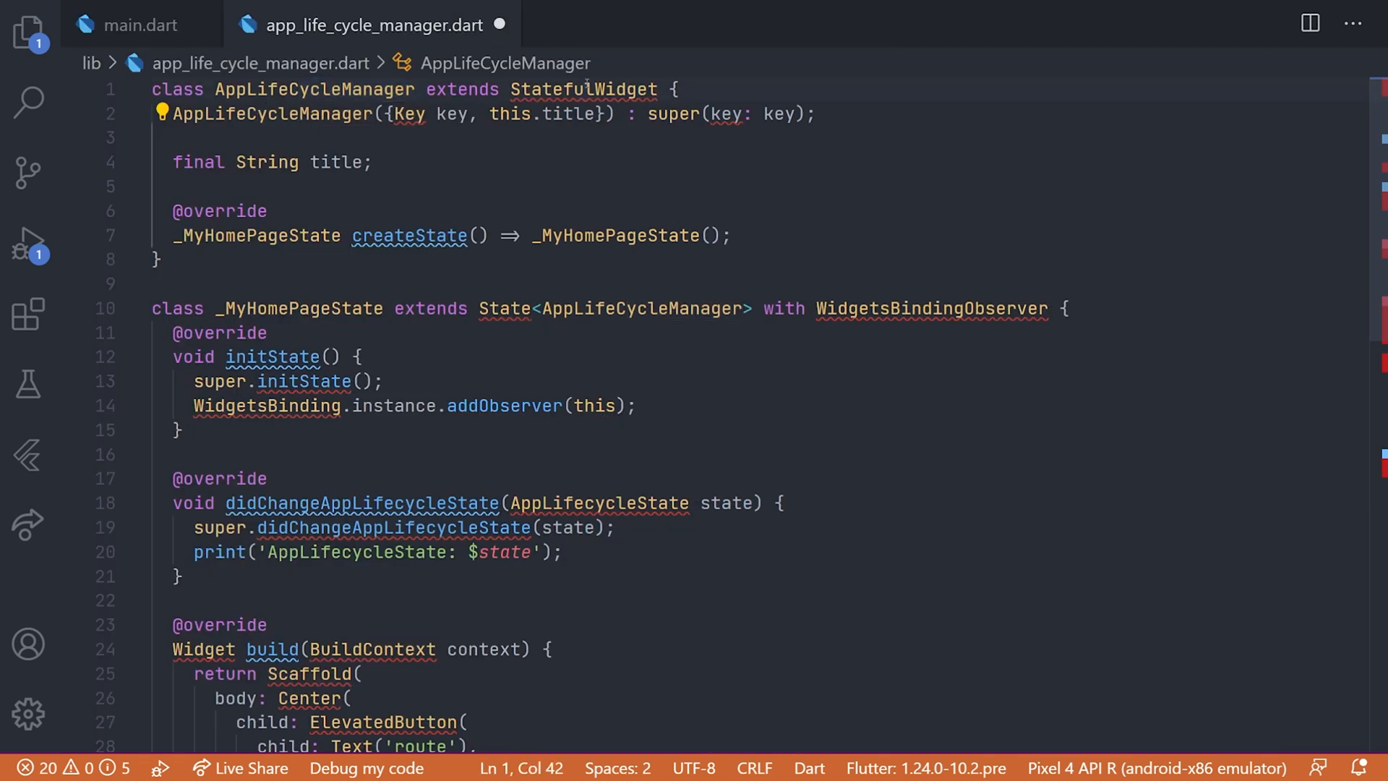
key("ctrl+.")
Step: Import material.dart, then delete the Scaffold body, the title field and the this.title parameter
key("Down")
key("Return")
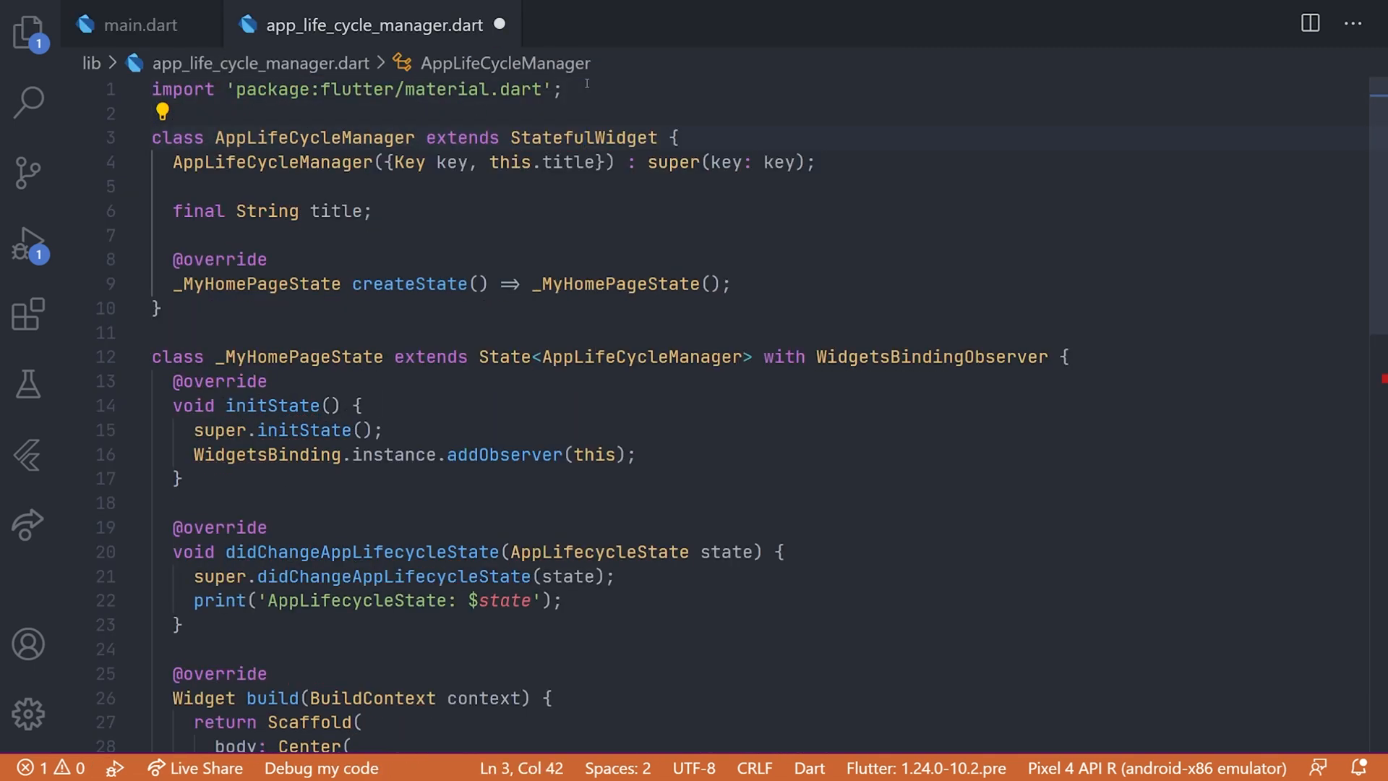
scroll(703, 442, "down", 3)
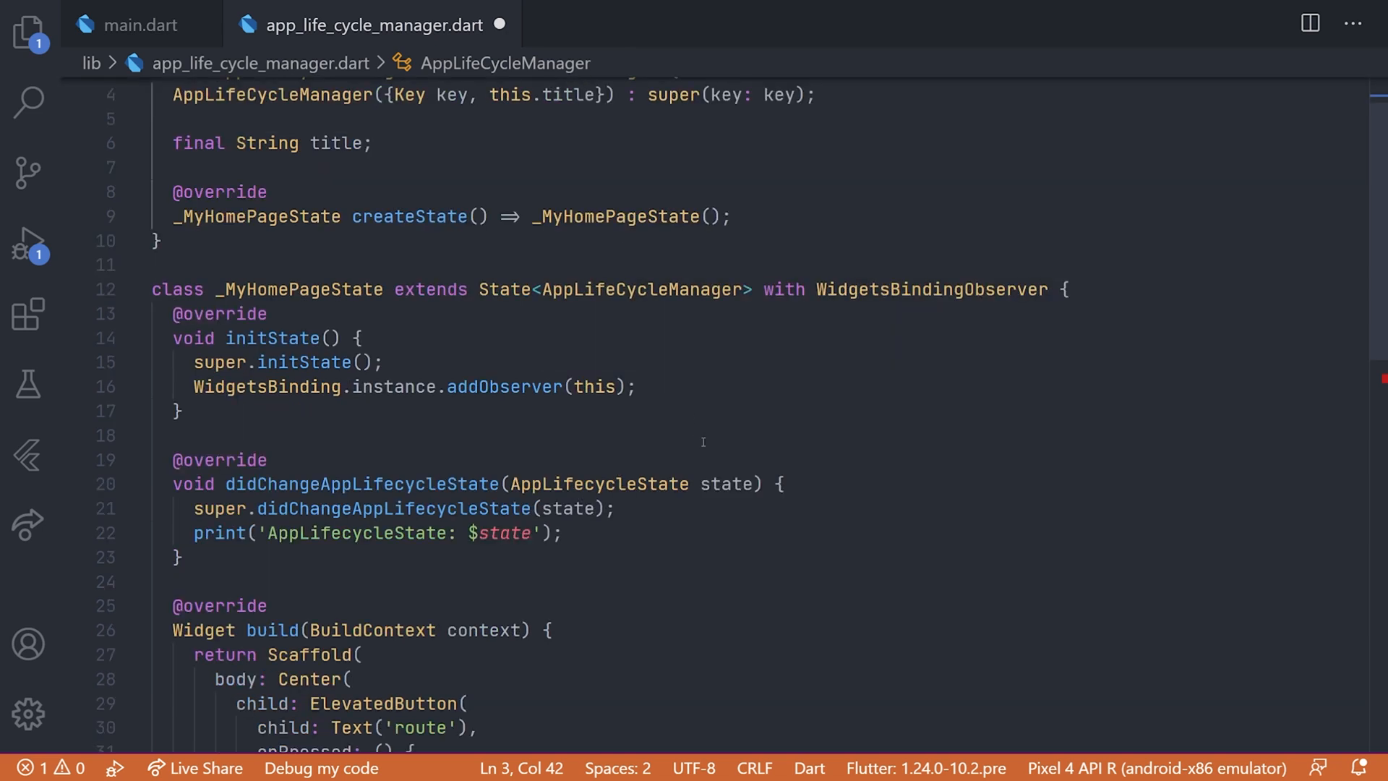
scroll(703, 441, "down", 5)
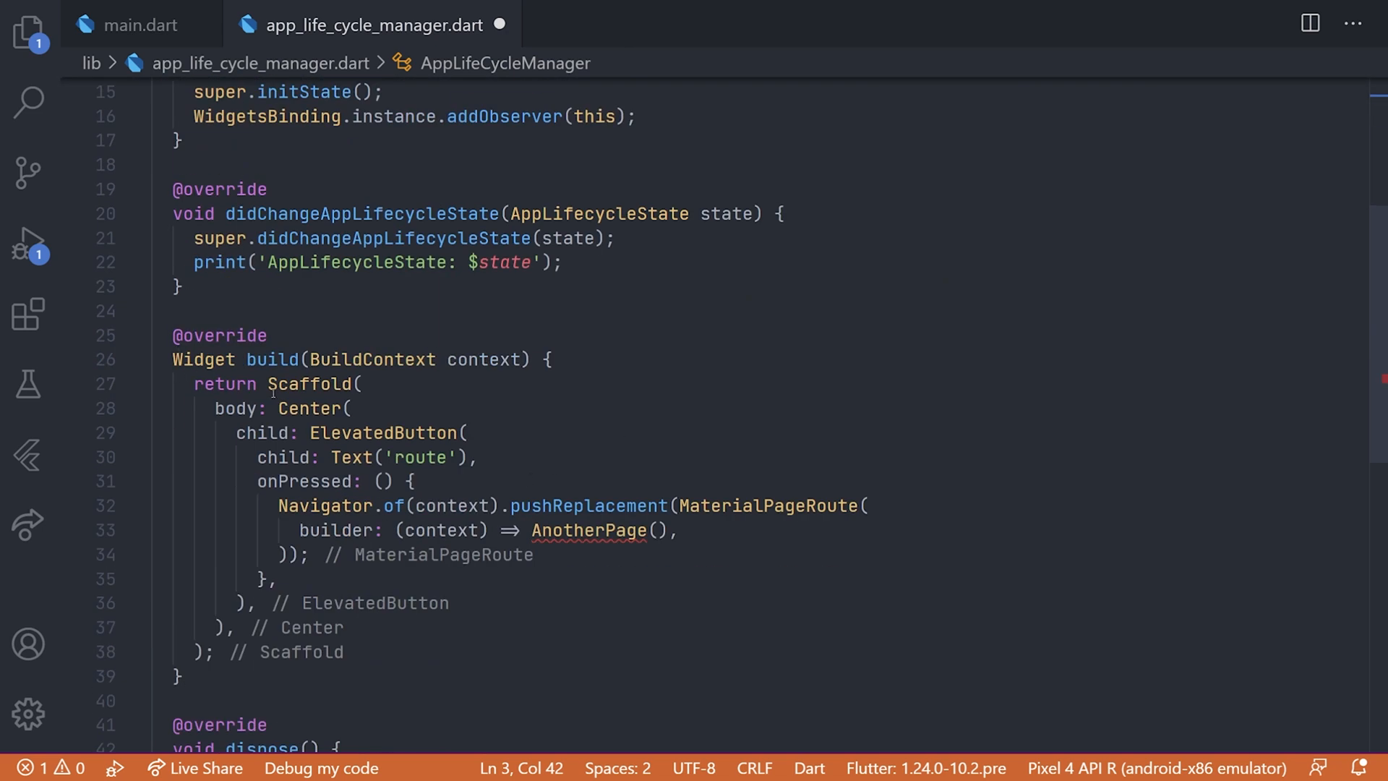
left_click_drag(269, 384, 212, 652)
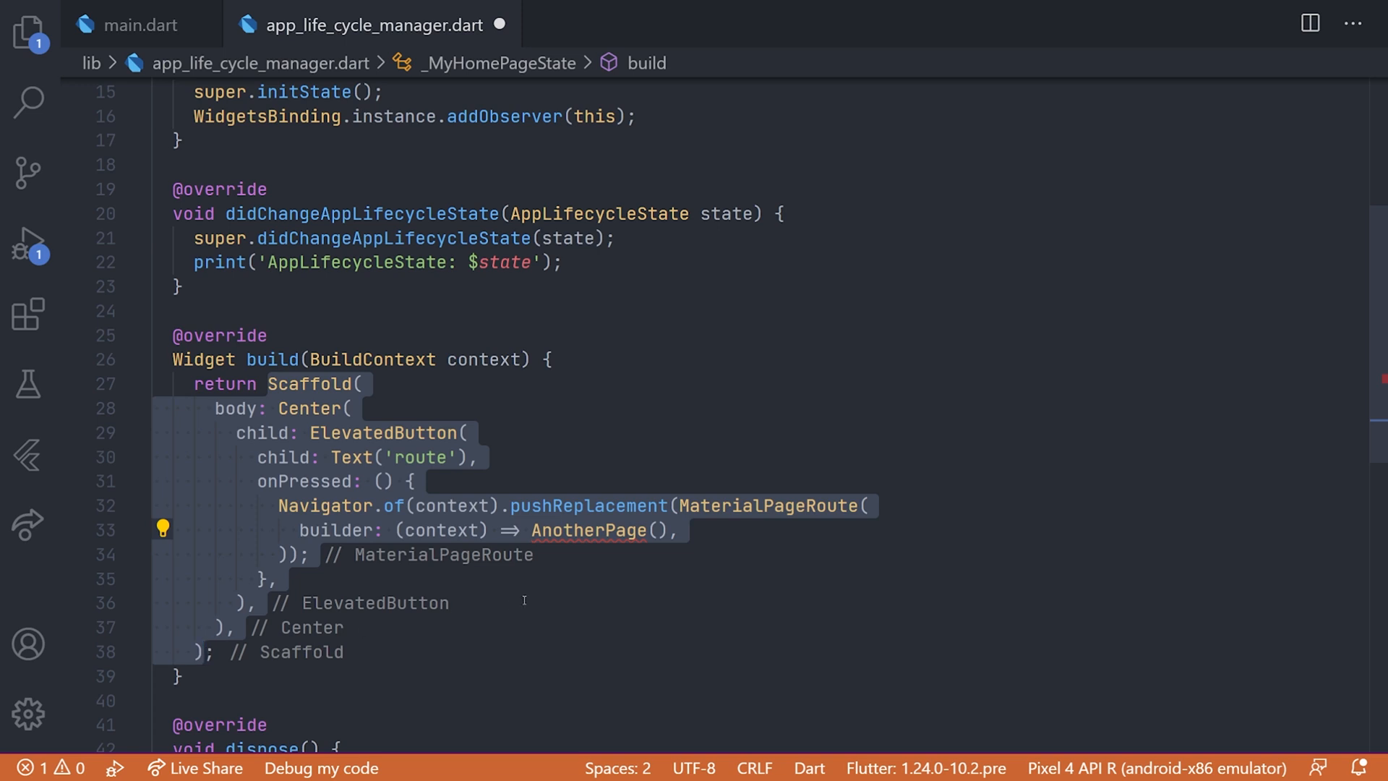
key("BackSpace")
scroll(469, 418, "up", 5)
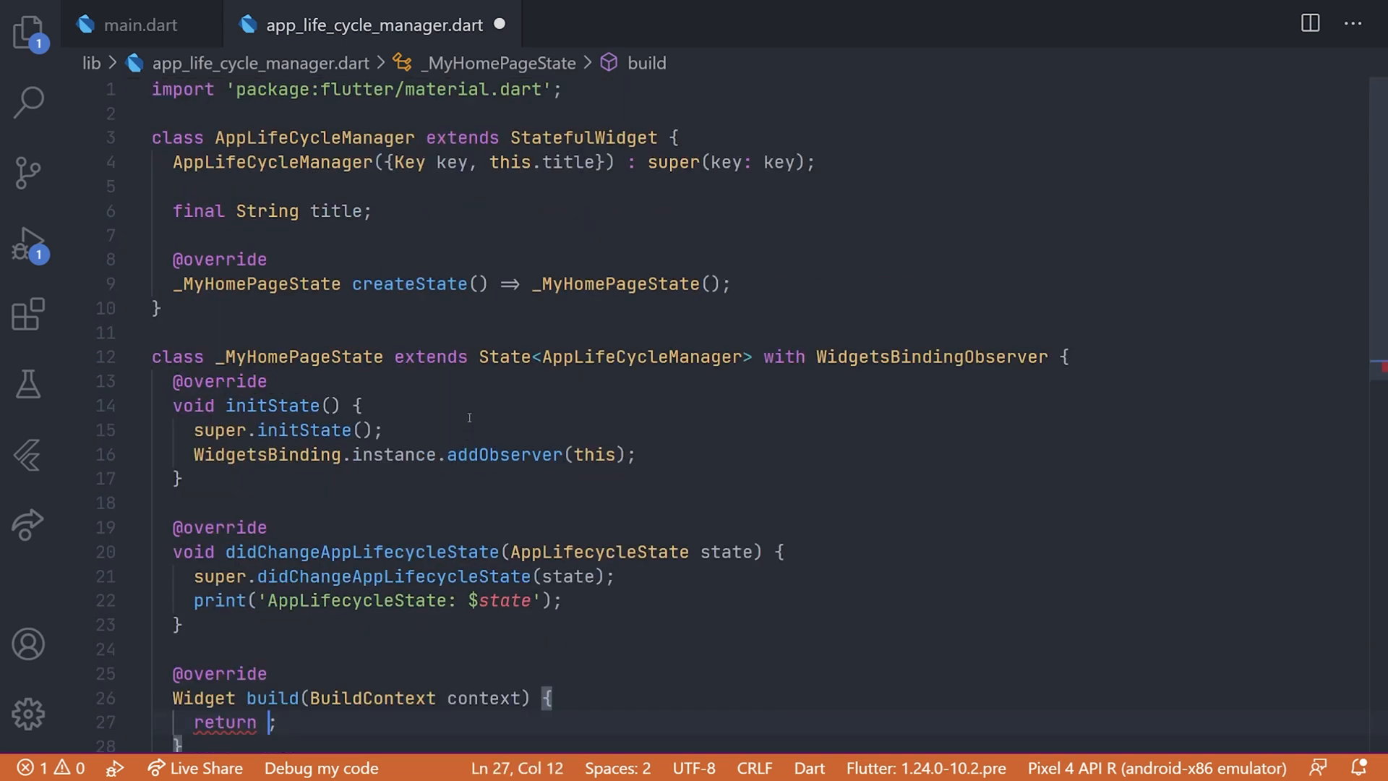
left_click_drag(377, 212, 836, 163)
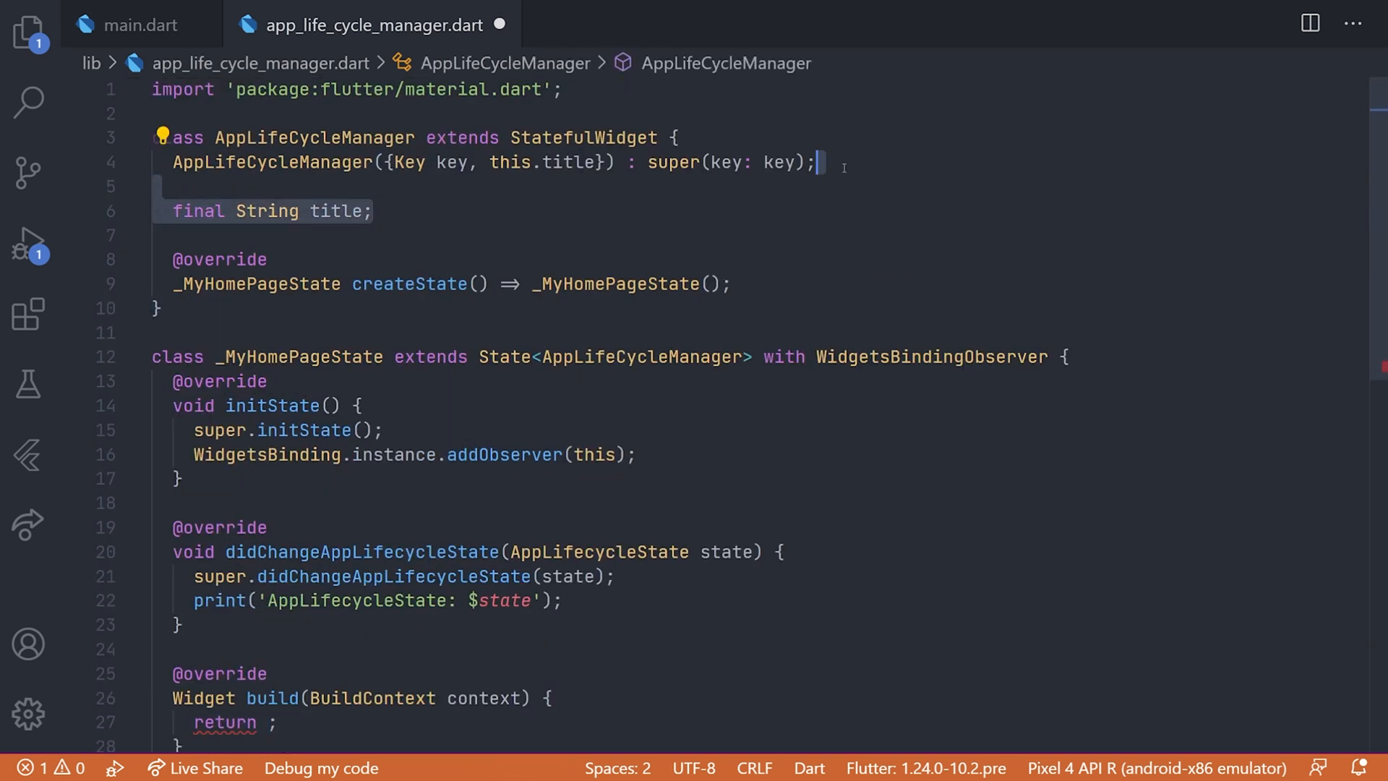
key("BackSpace")
left_click_drag(595, 162, 472, 163)
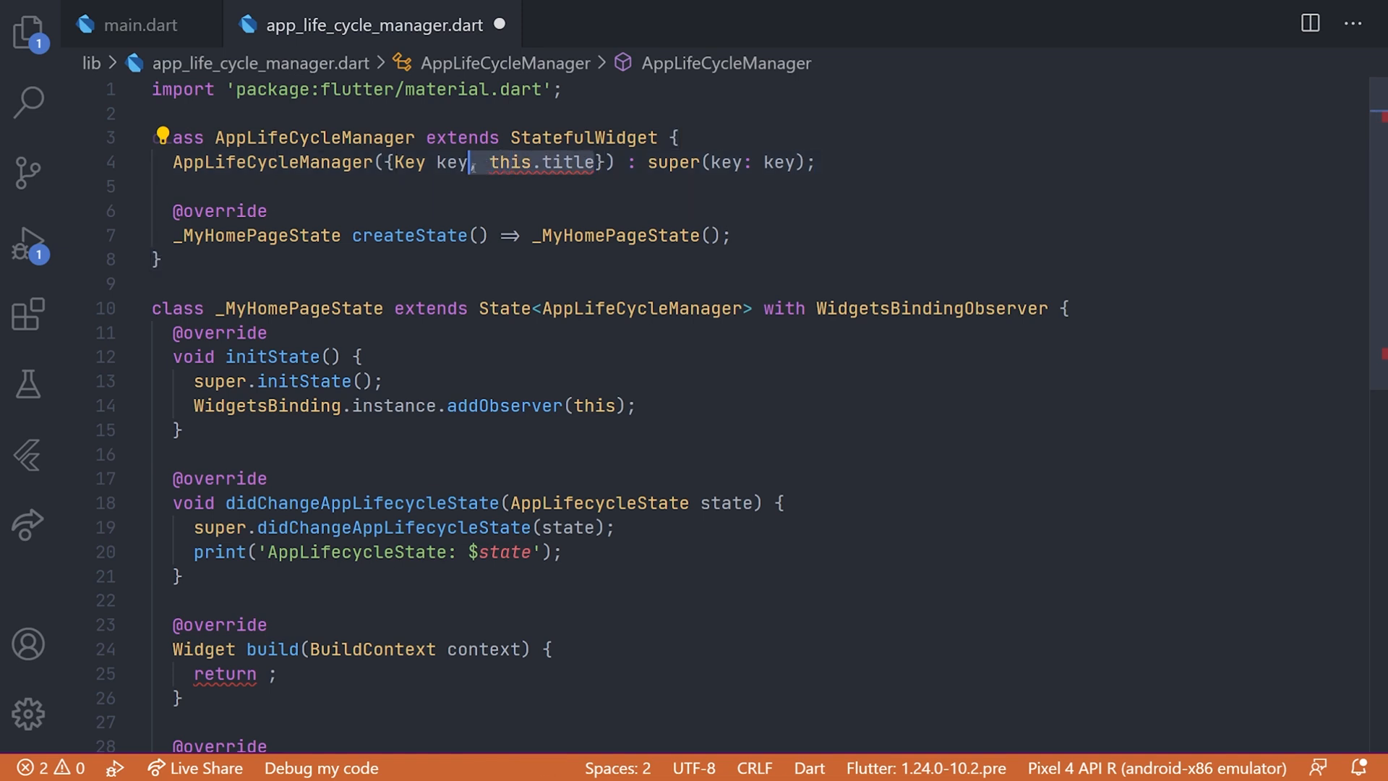
key("BackSpace")
Step: Add a final Widget child field with a this.child constructor parameter and save
left_click(770, 174)
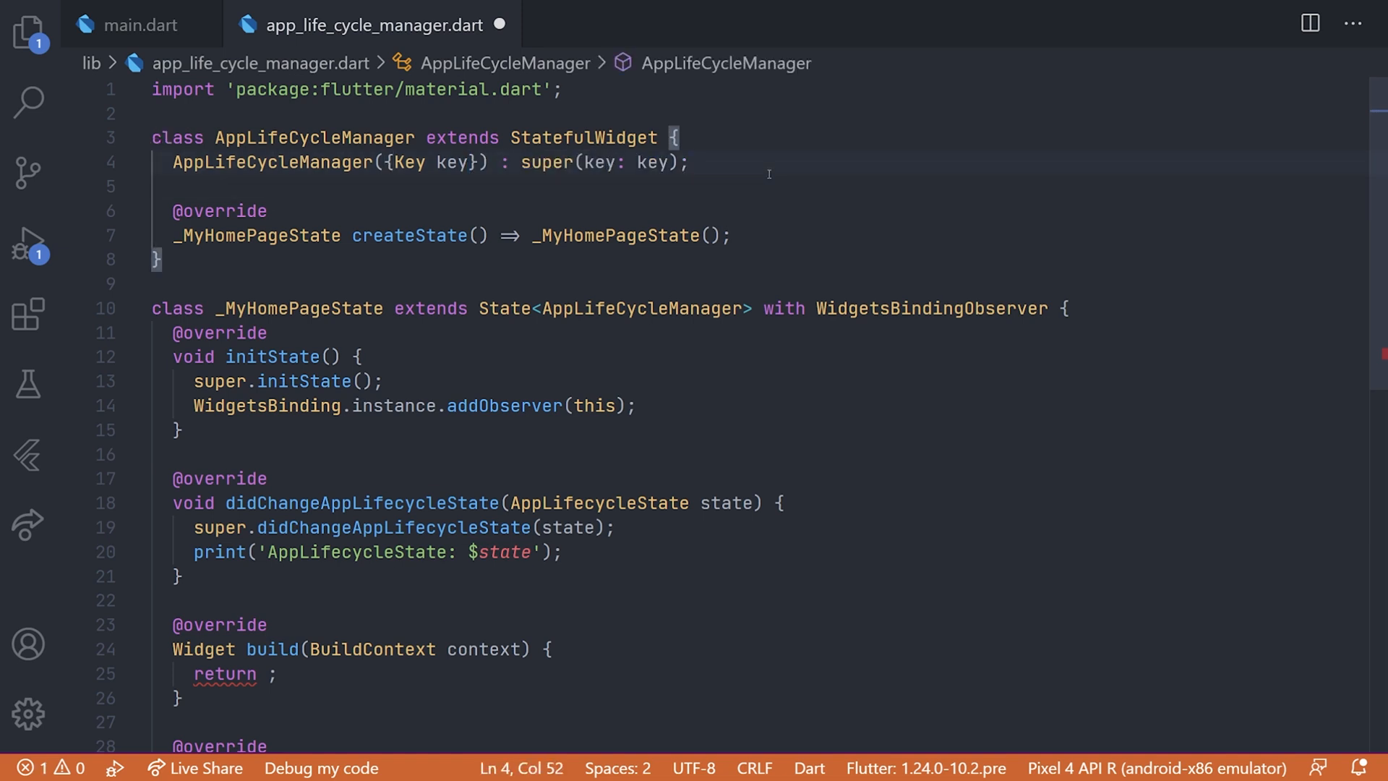
key("Return")
key("Return")
type("final Wid")
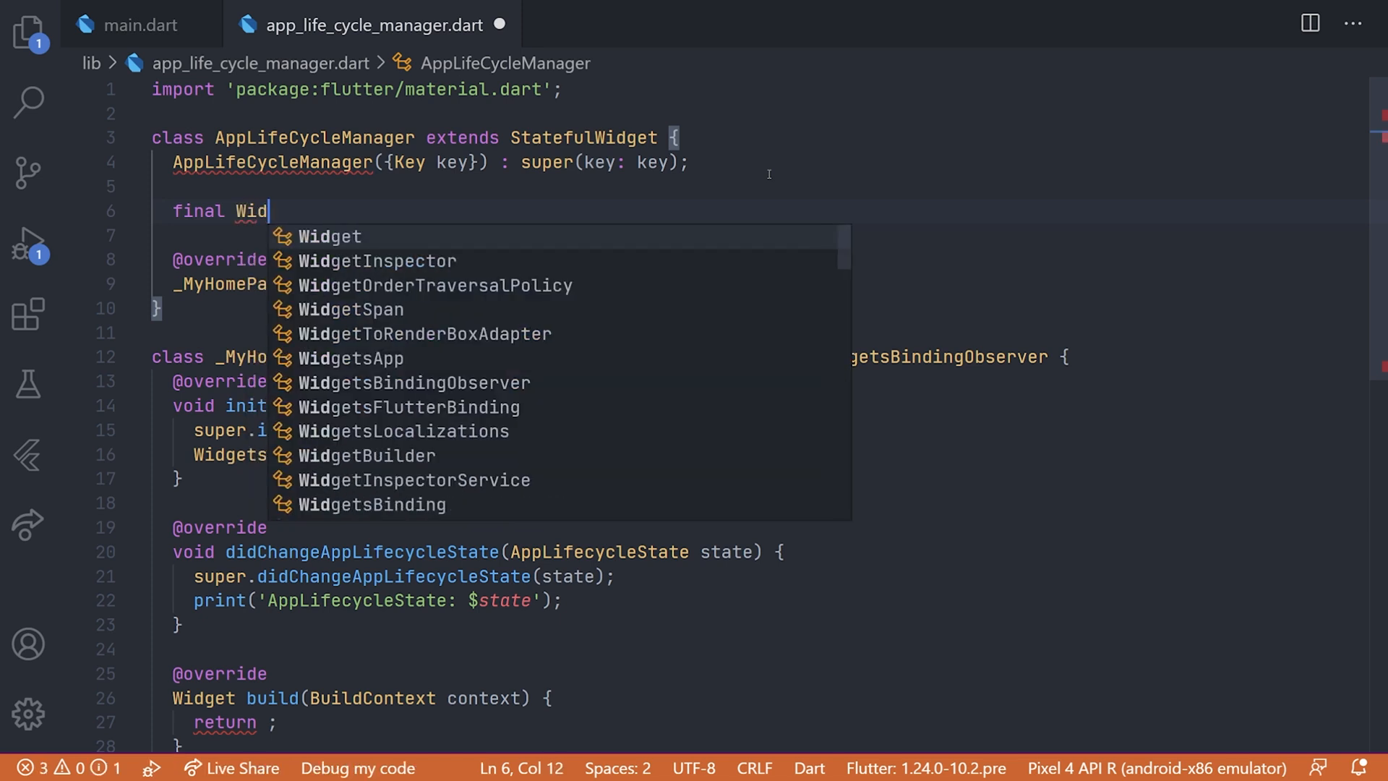
key("Tab")
type("child;")
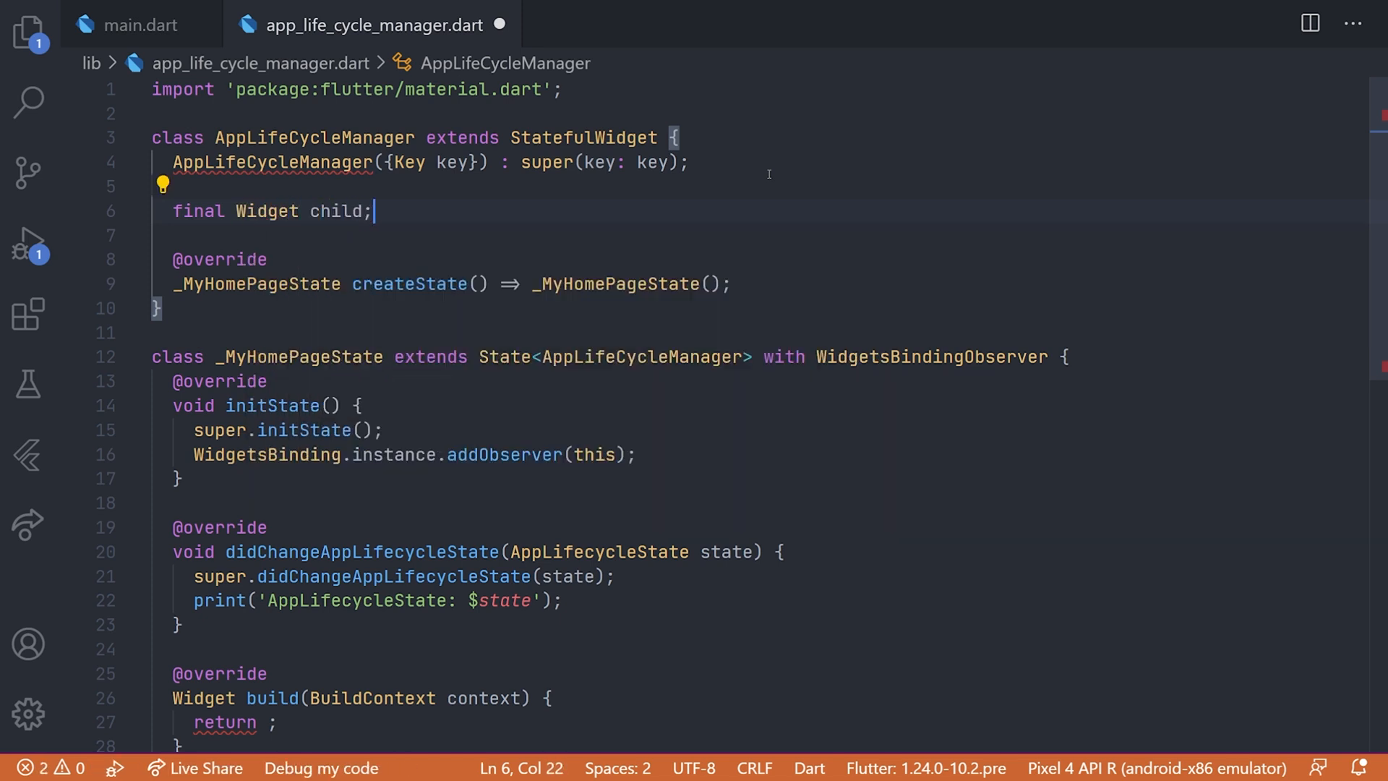
key("Up")
key("Up")
key("Right")
key("Right")
key("Right")
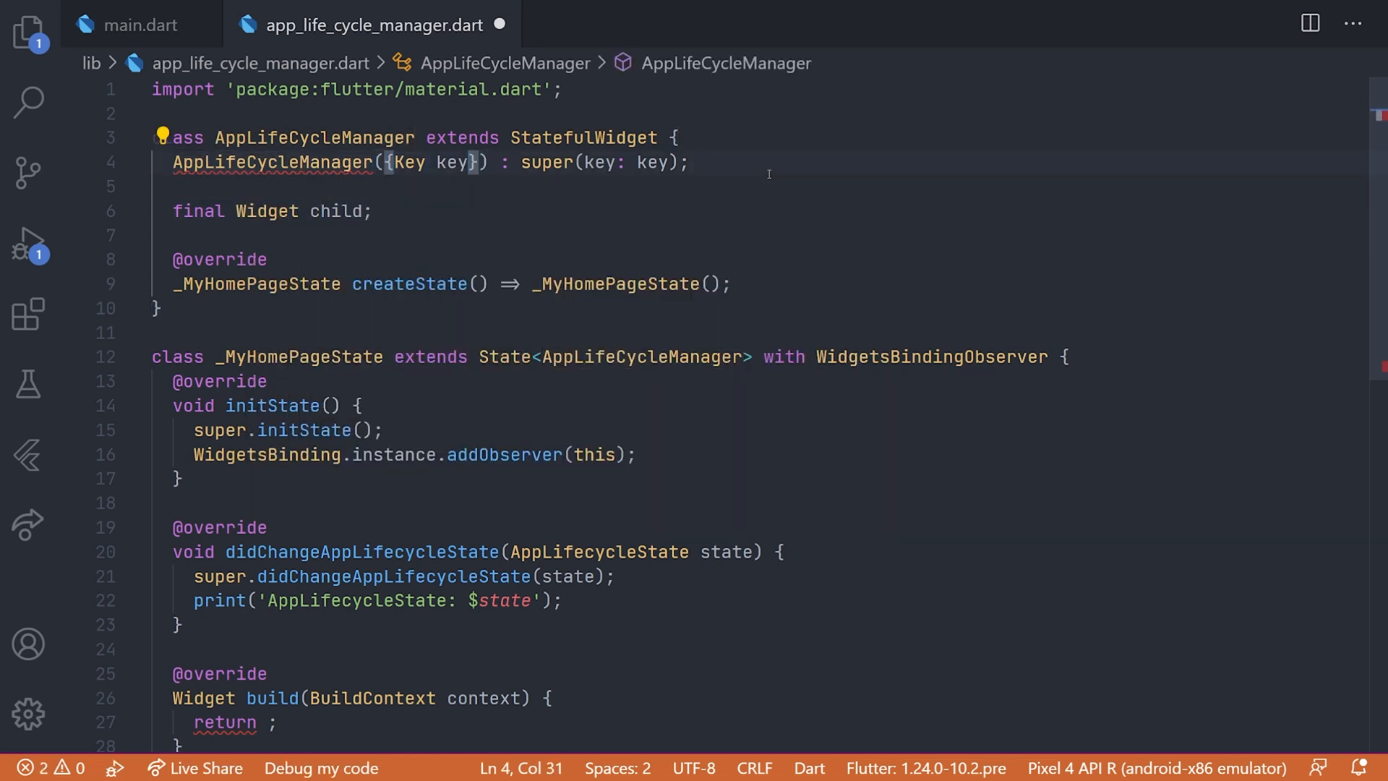
type(", t")
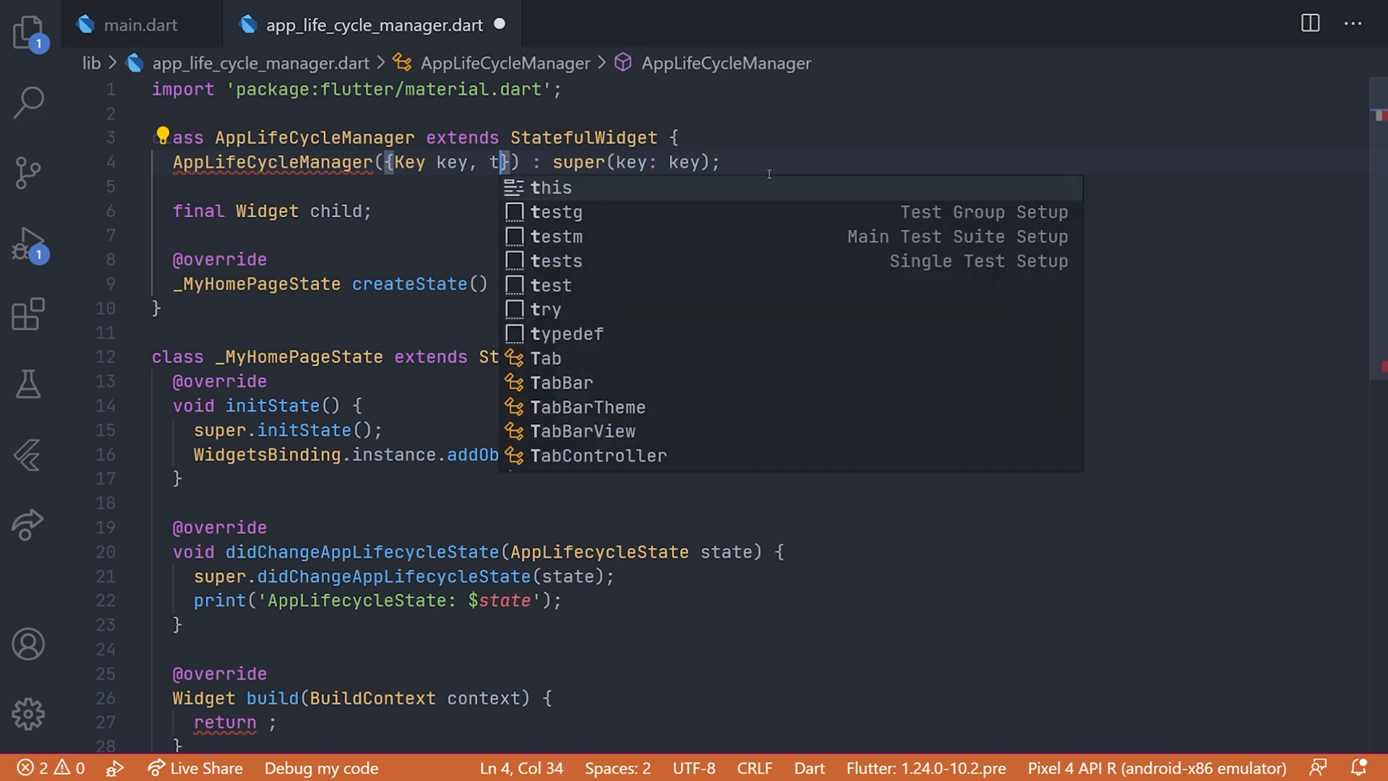
type("his.child")
key("Escape")
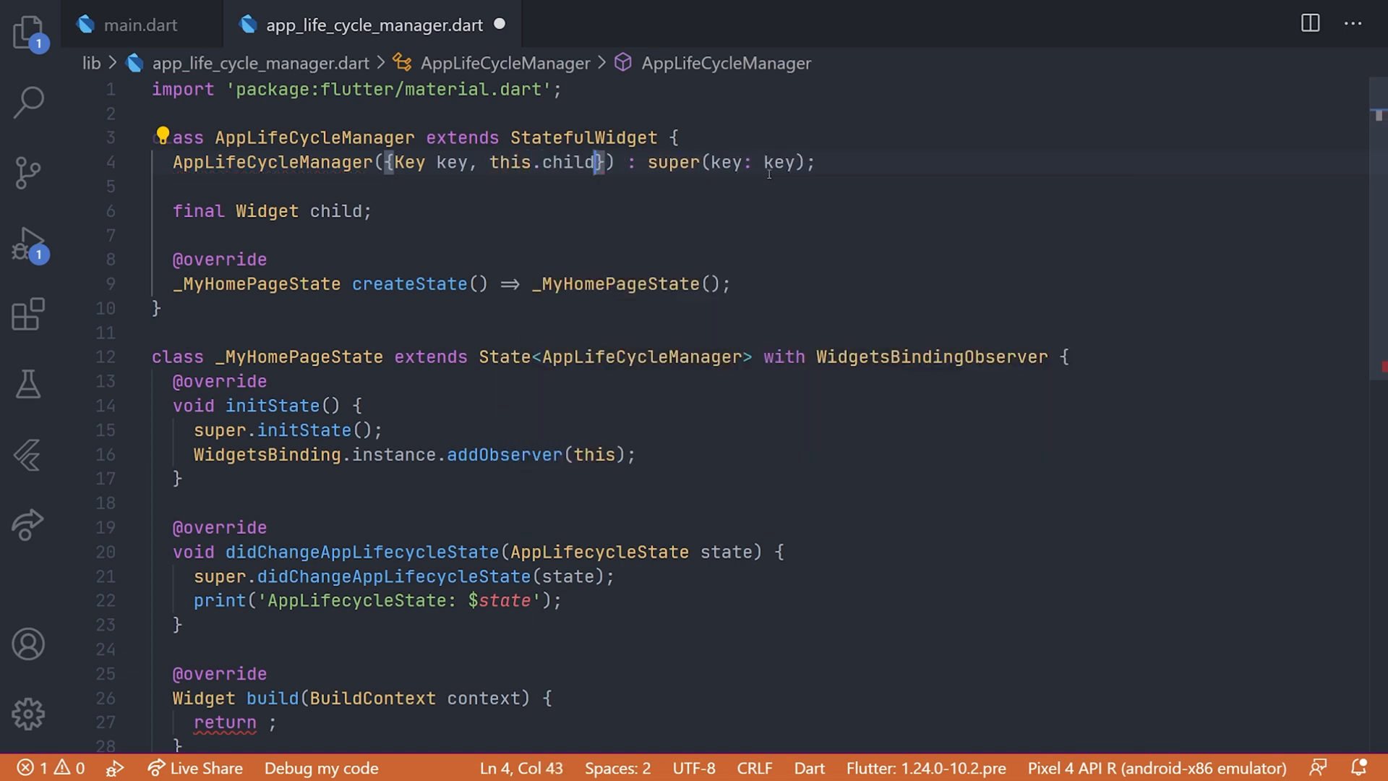
key("ctrl+s")
scroll(589, 225, "down", 3)
Step: Make build return widget.child and save to hot reload
left_click(256, 518)
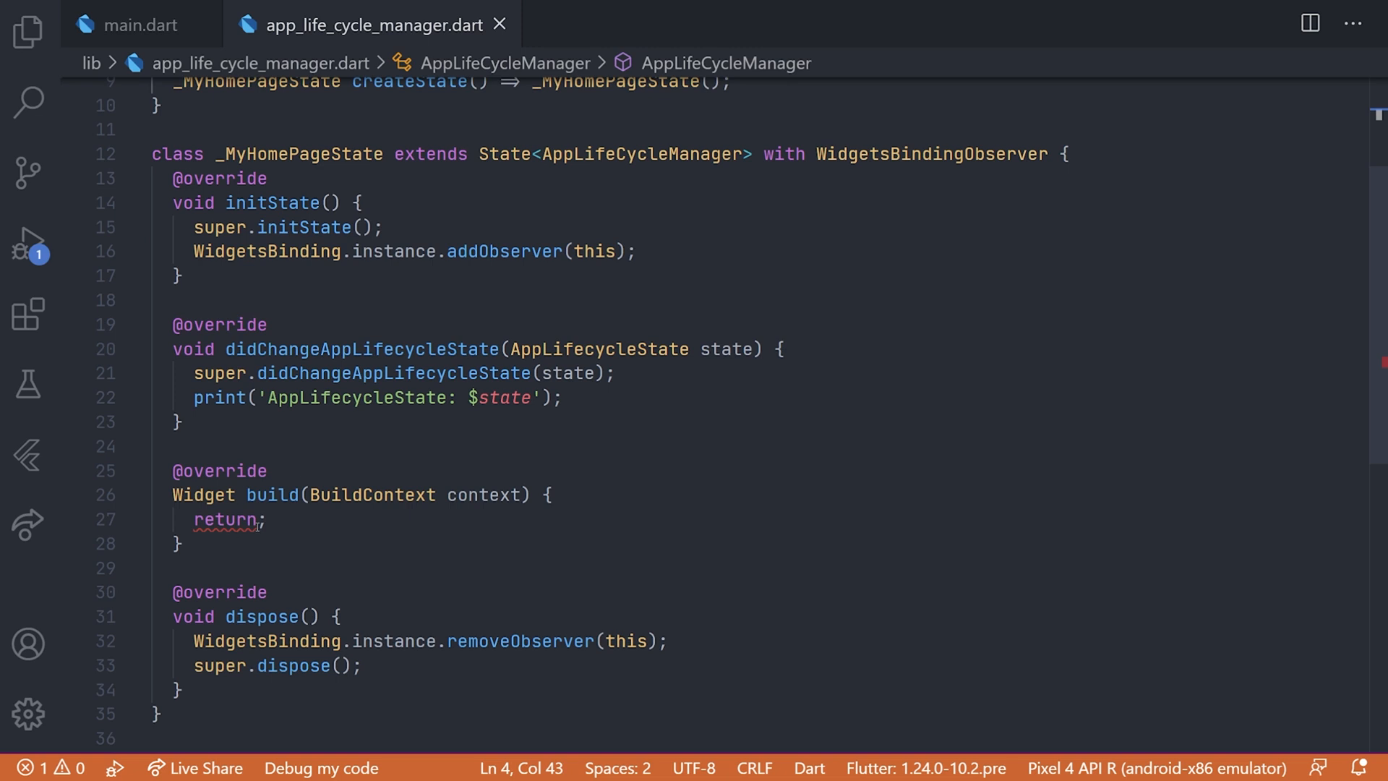
type("widget.")
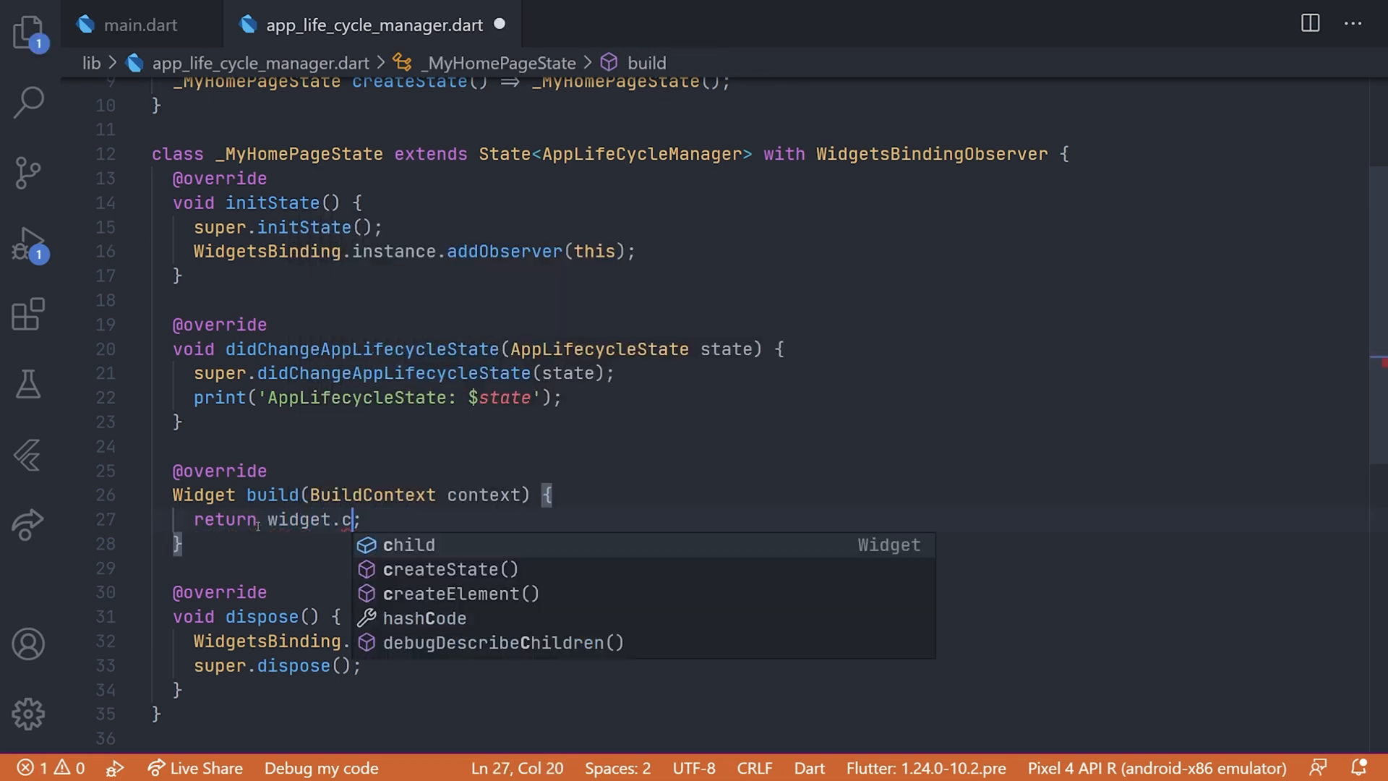
type("chi")
key("Tab")
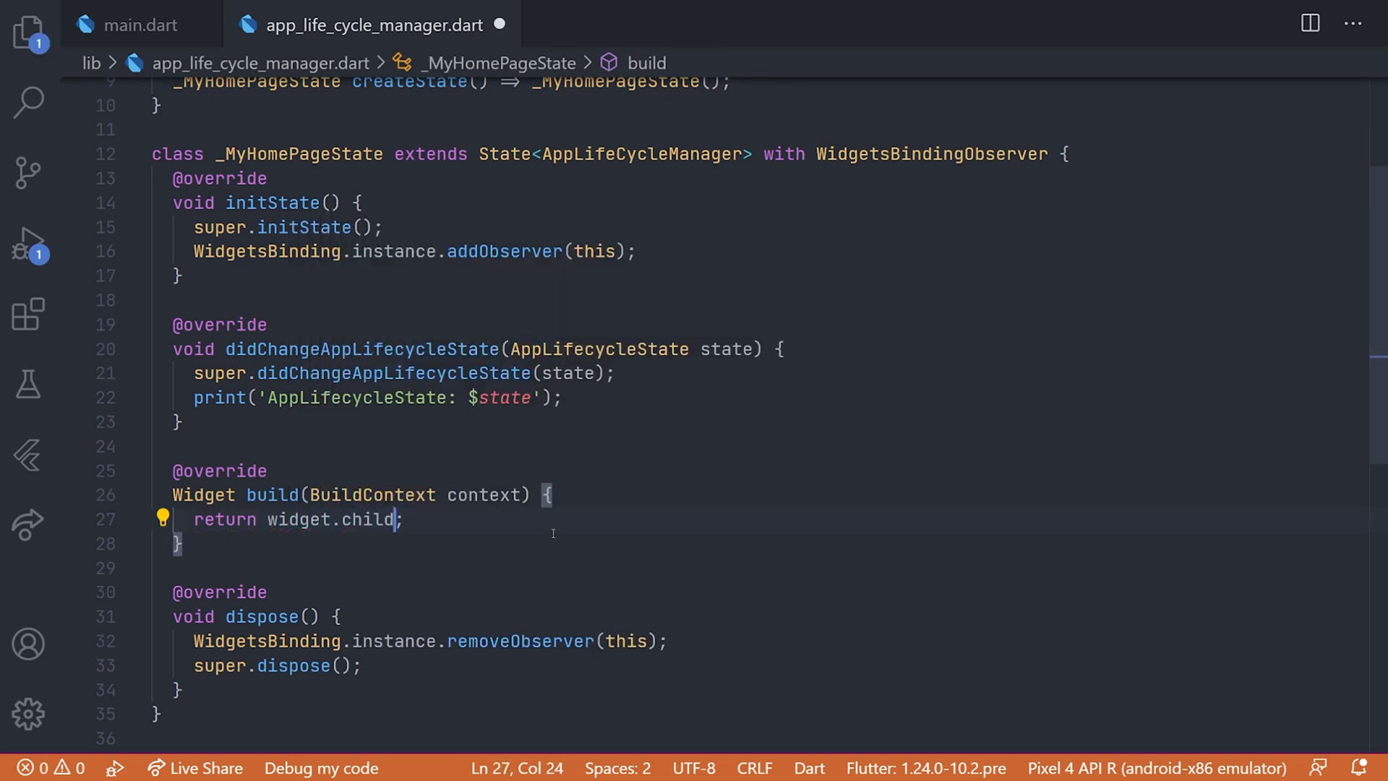
key("ctrl+s")
key("Down")
scroll(695, 433, "up", 5)
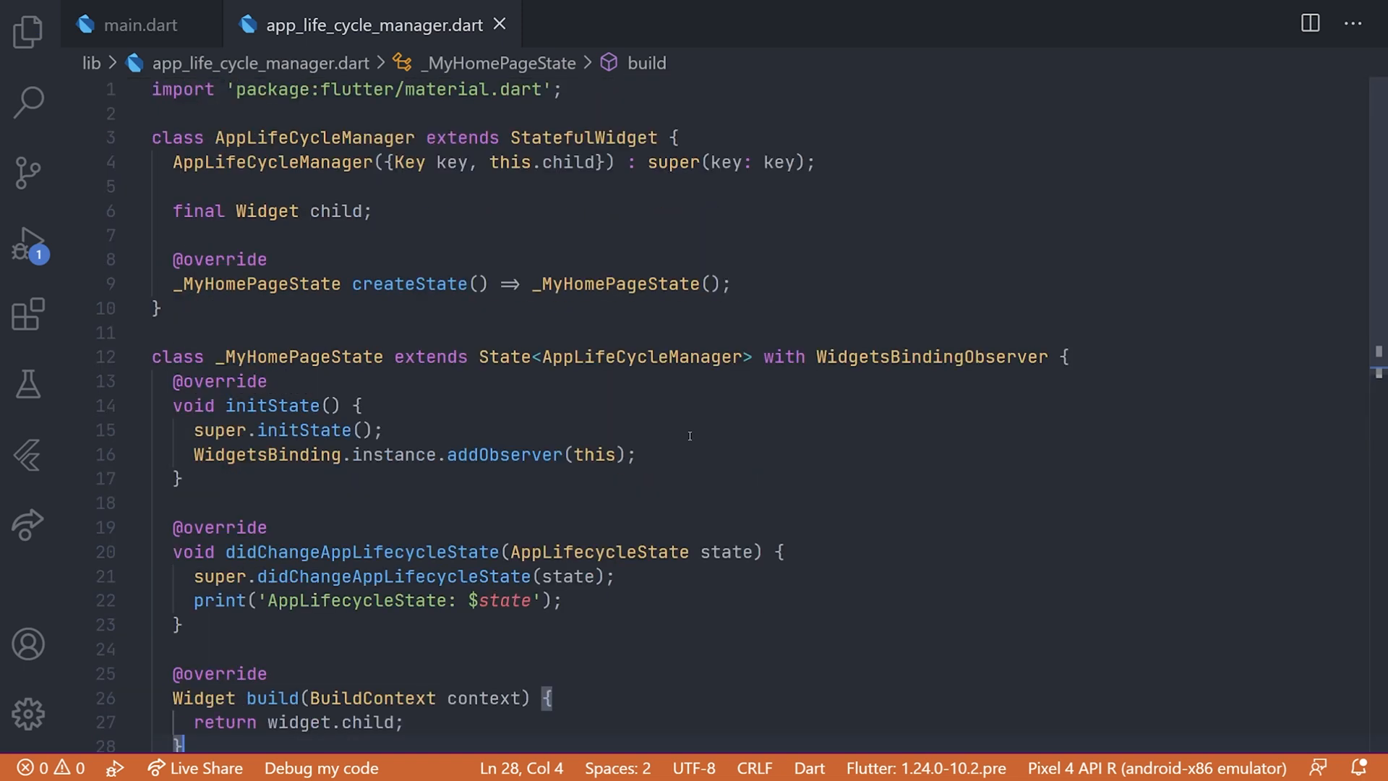
Step: In main.dart, wrap MaterialApp in an AppLifeCycleManager parent widget via code actions
left_click(141, 25)
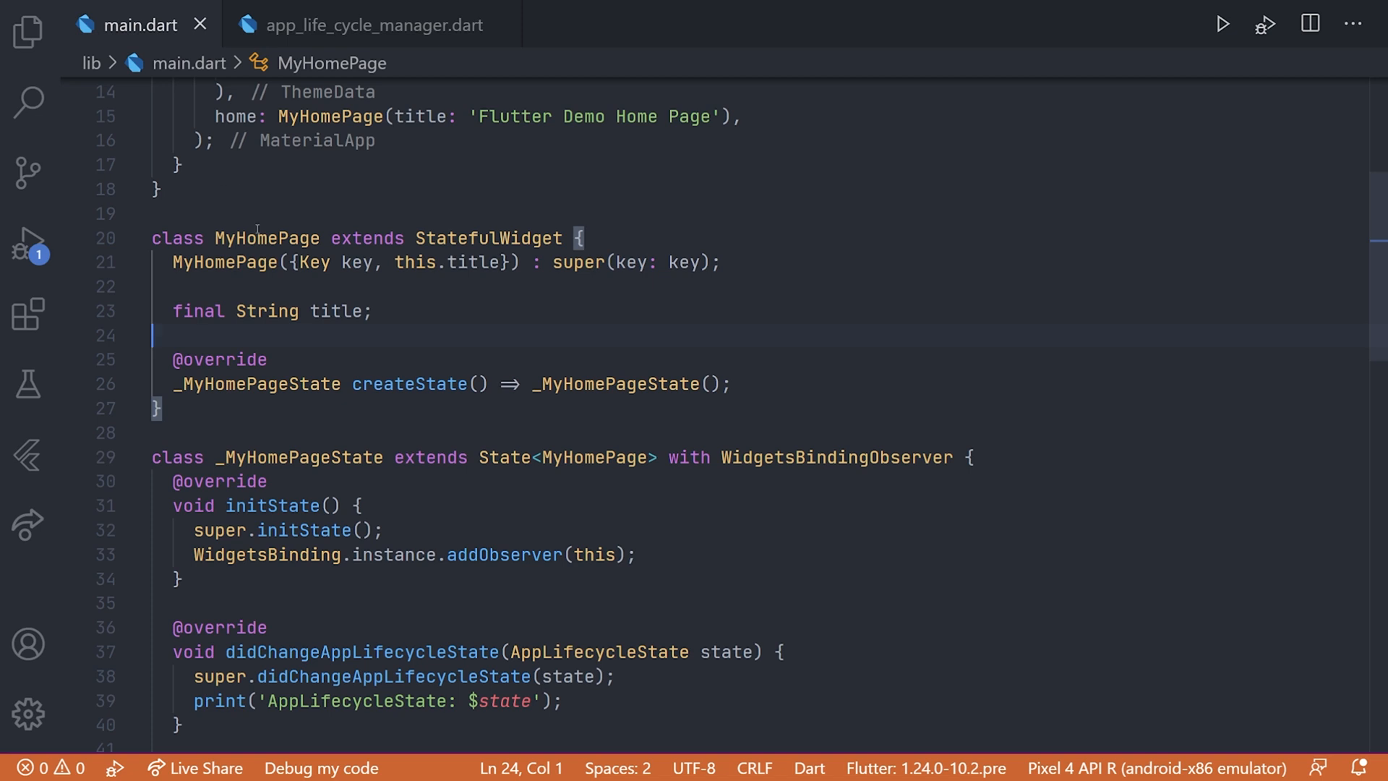
scroll(258, 228, "up", 5)
left_click(352, 333)
key("ctrl+period")
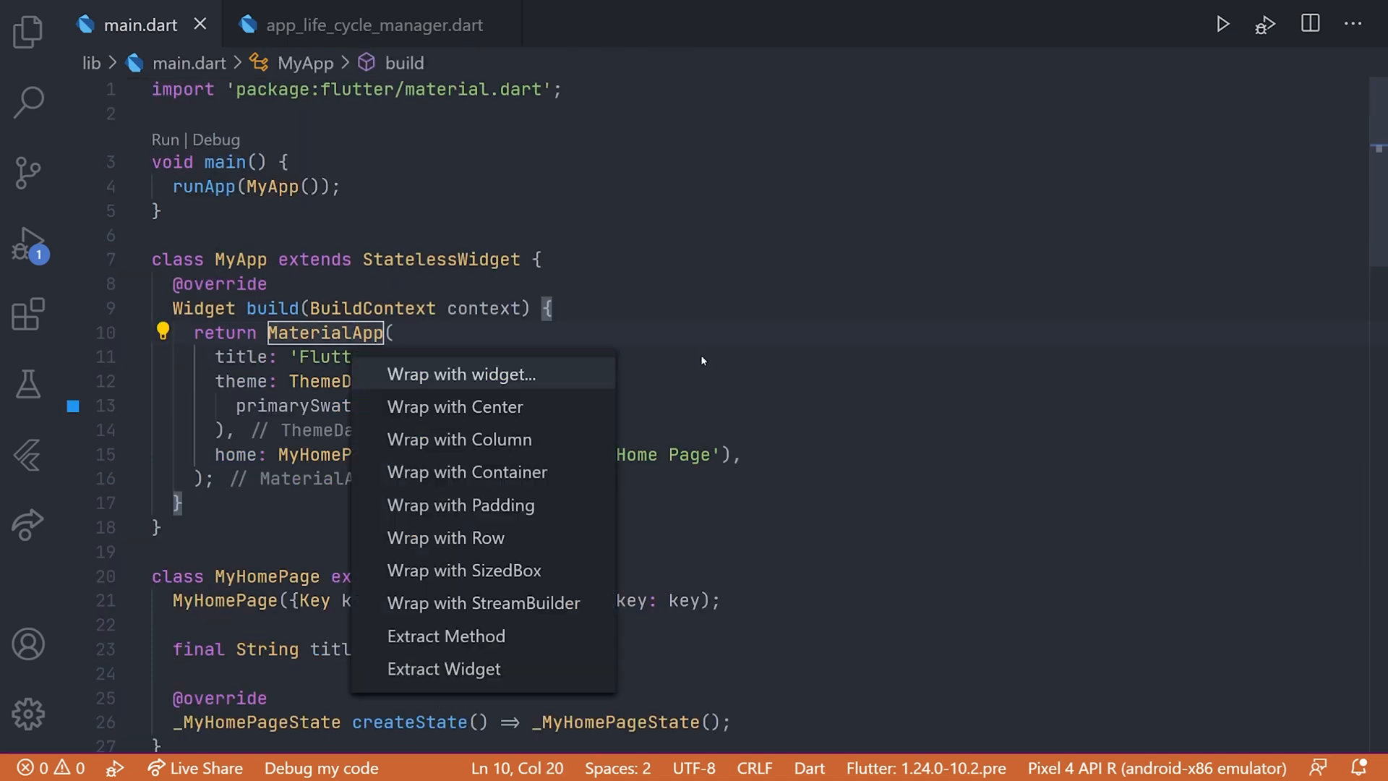
key("Return")
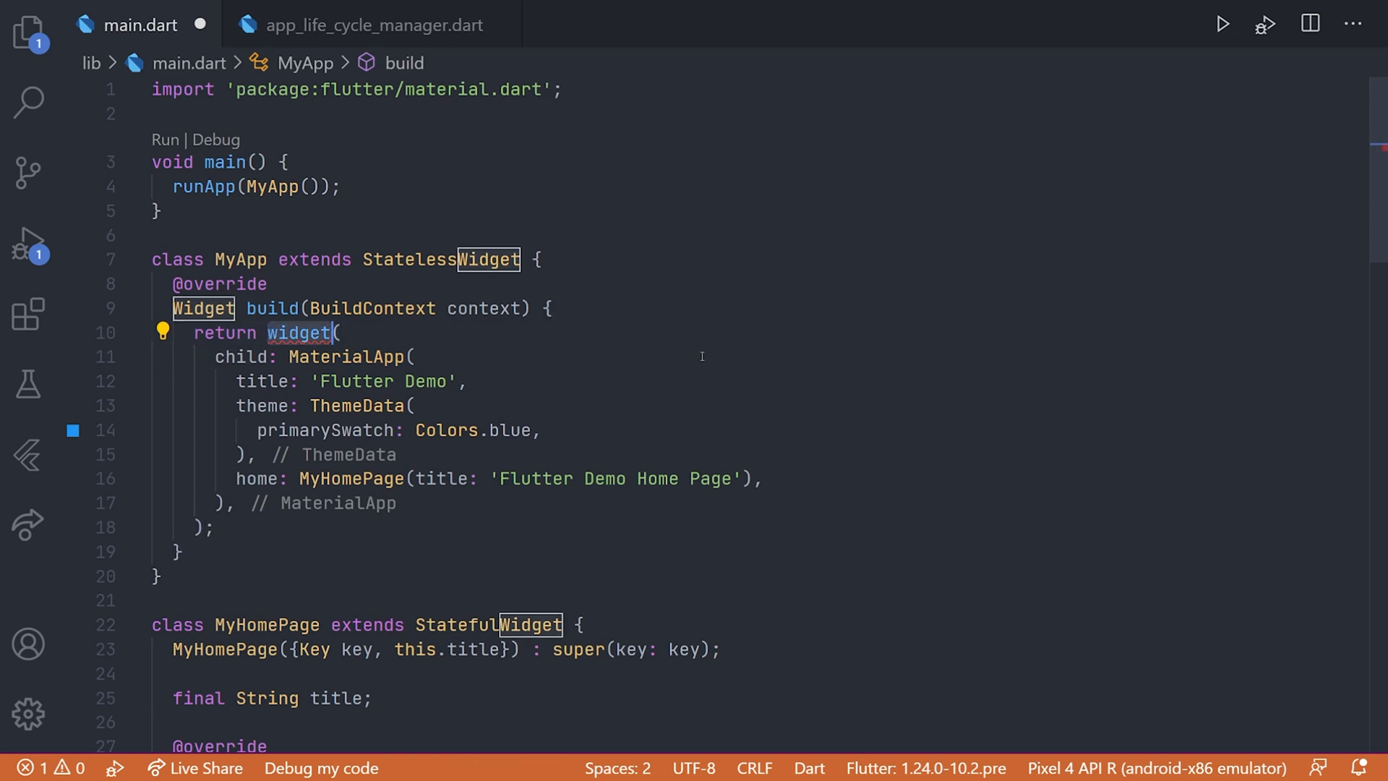
type("App")
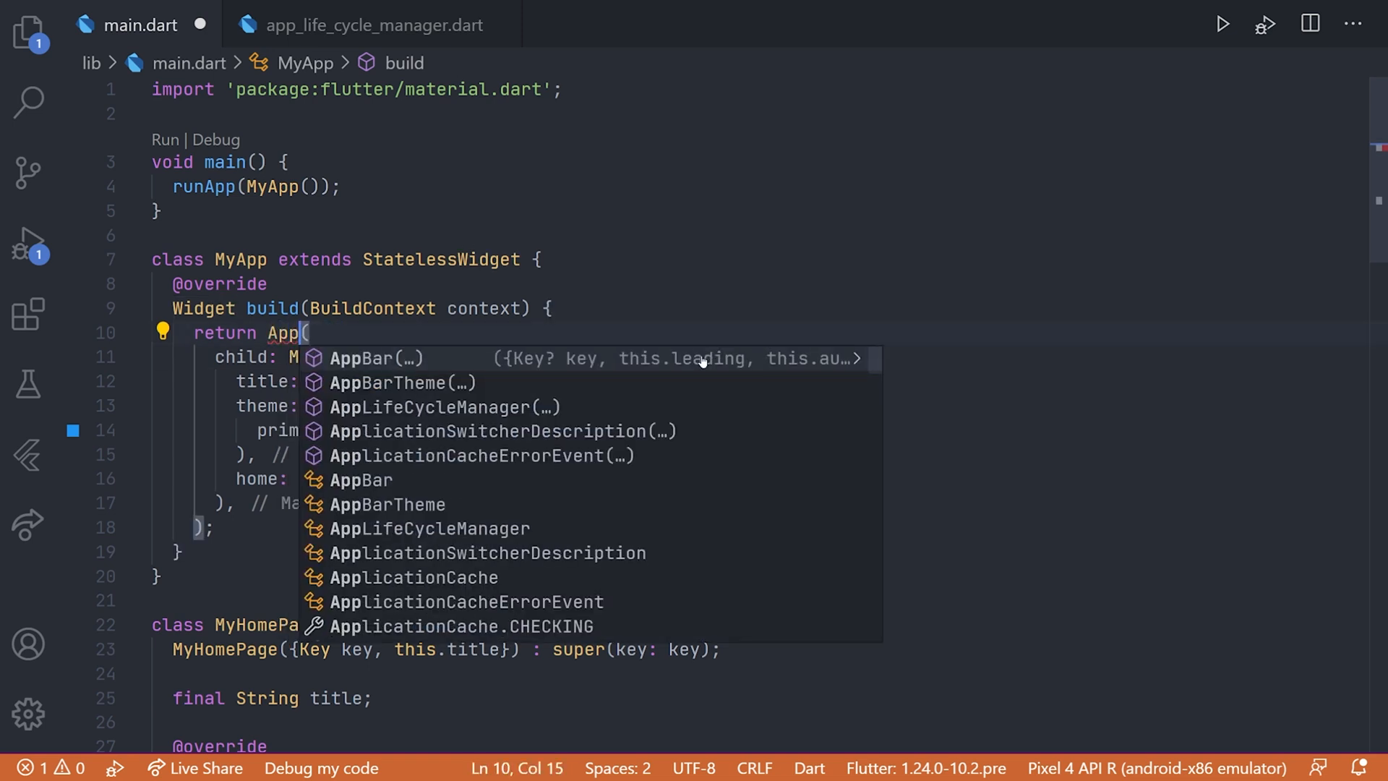
type("Life")
key("Return")
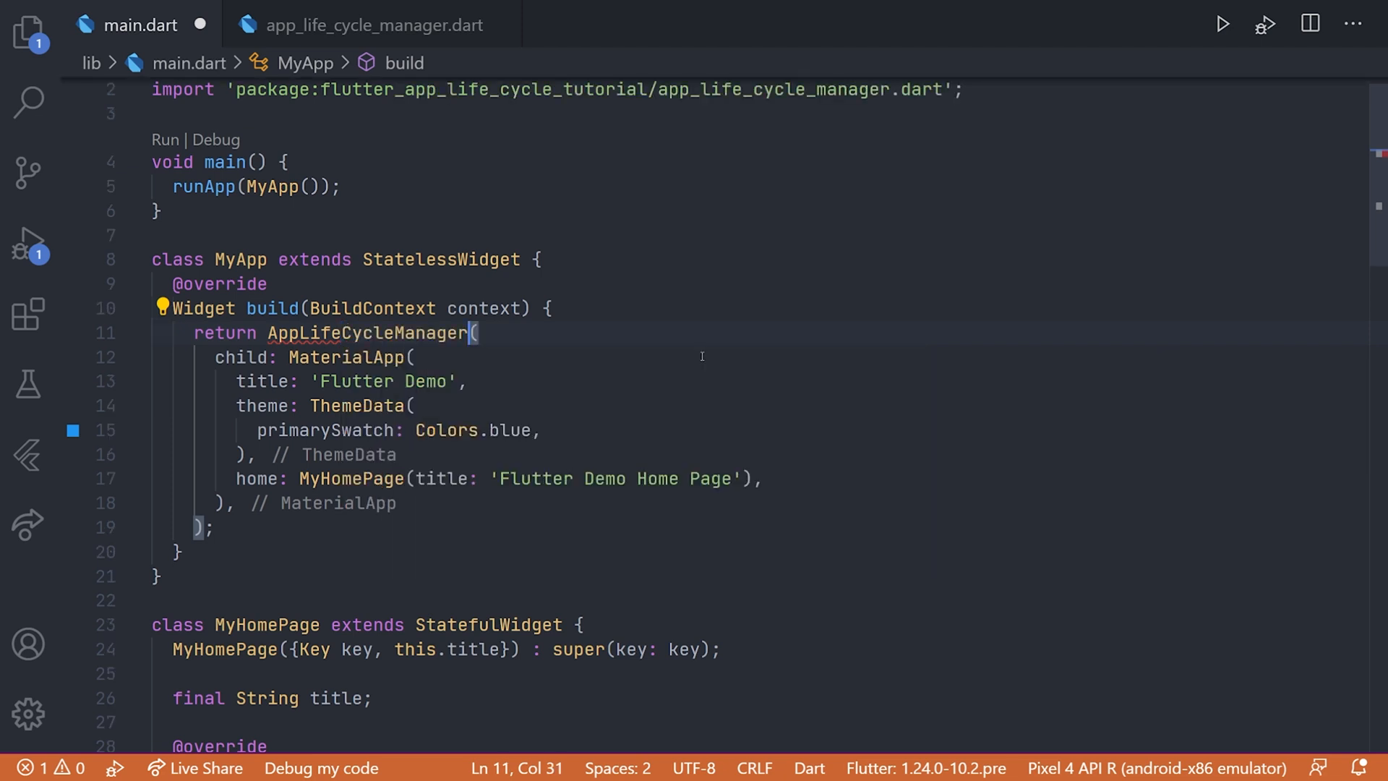
scroll(702, 356, "up", 1)
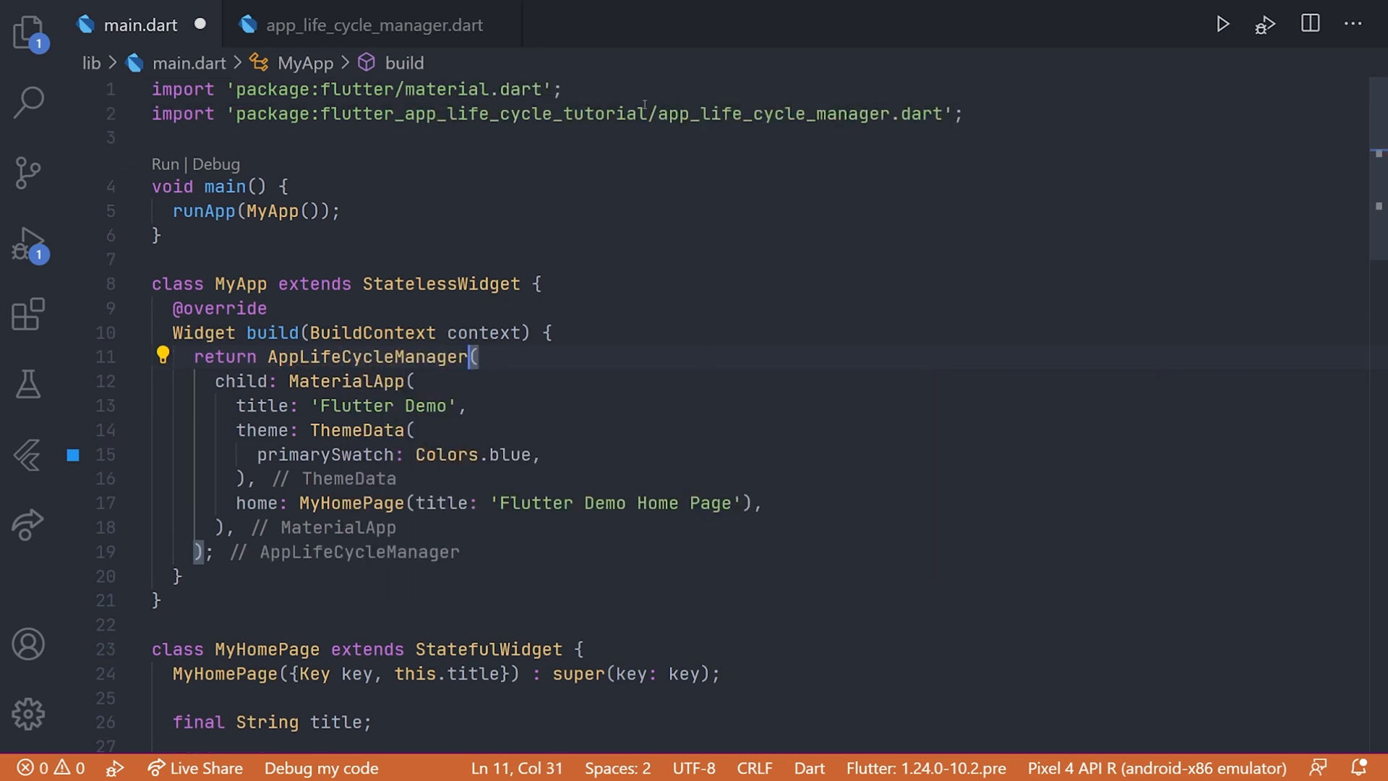
Step: Convert the AppLifeCycleManager import to a relative import and save to hot reload
left_click(639, 113)
key("ctrl+.")
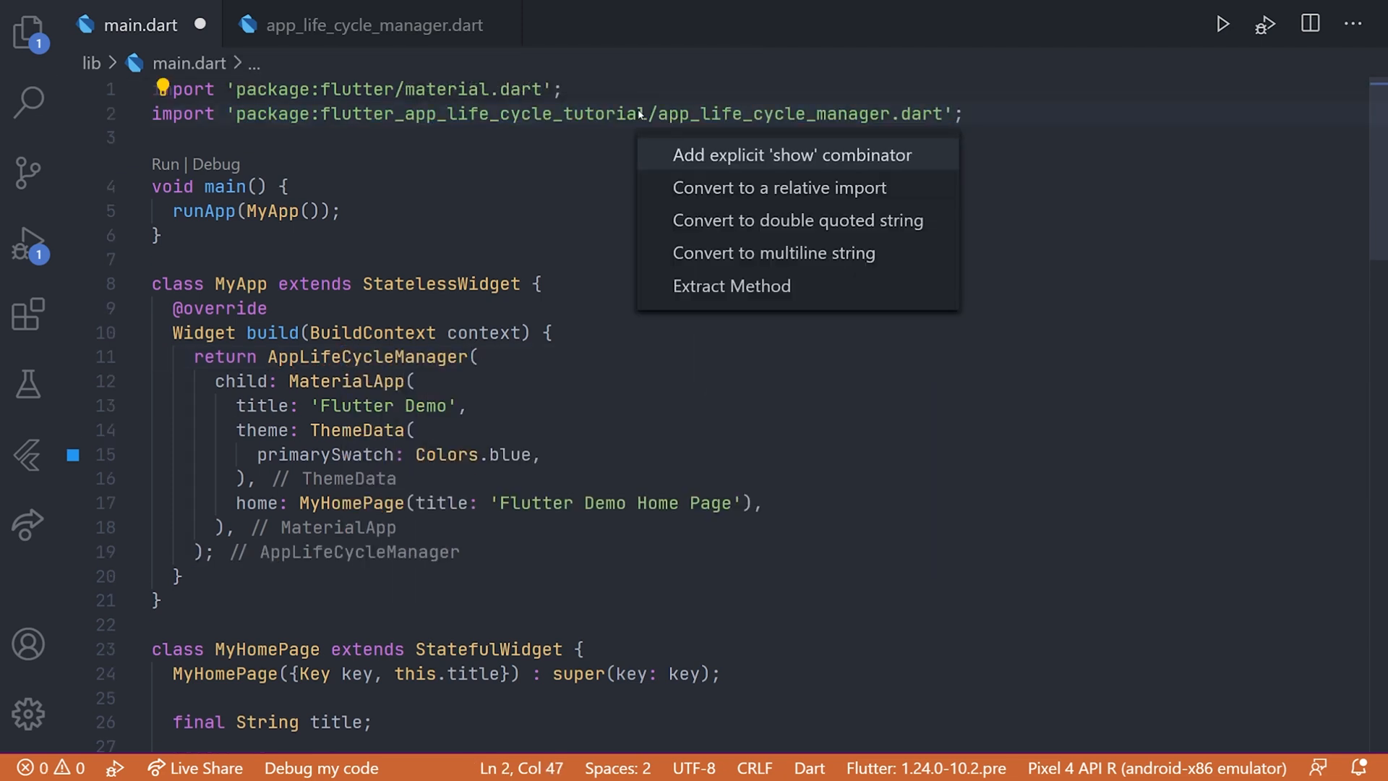
key("Down")
key("Return")
key("ctrl+s")
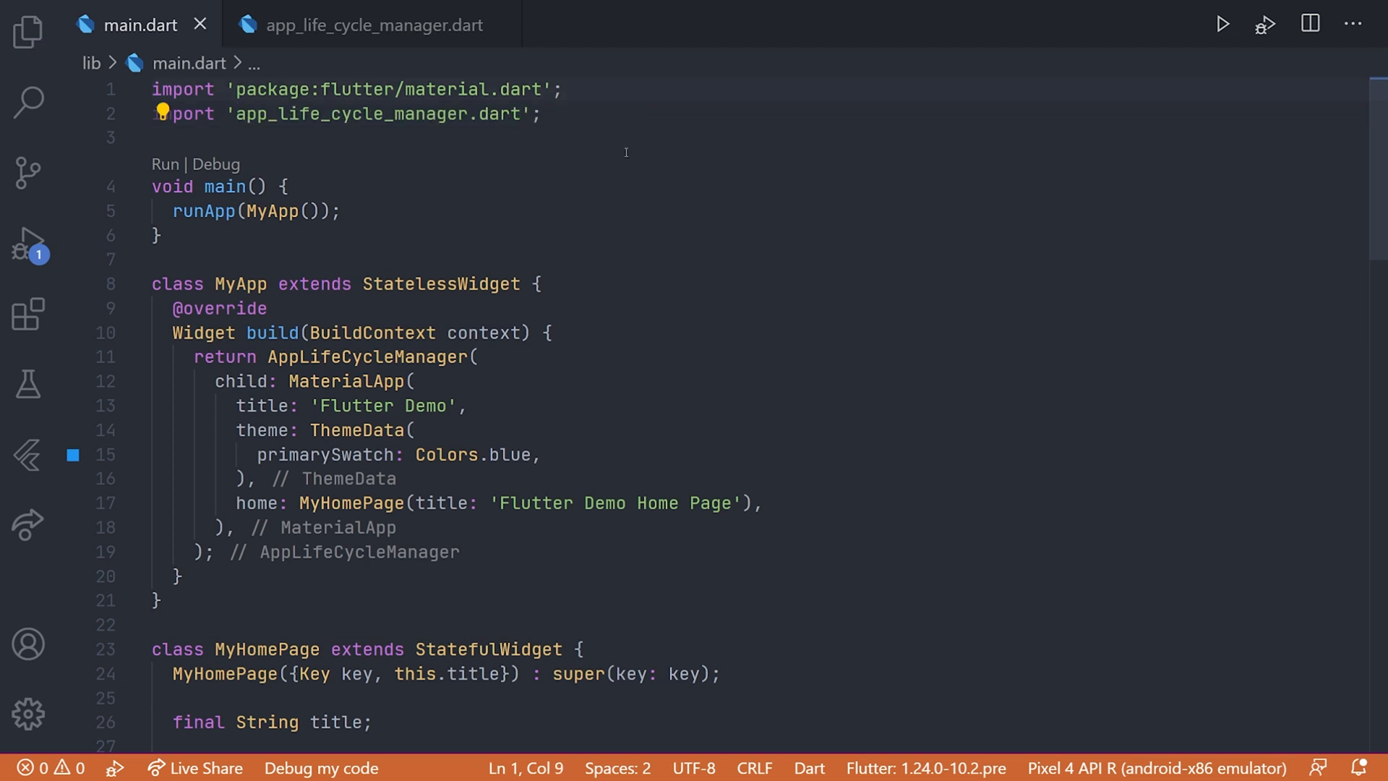
scroll(618, 252, "down", 3)
scroll(618, 253, "down", 2)
scroll(619, 251, "up", 1)
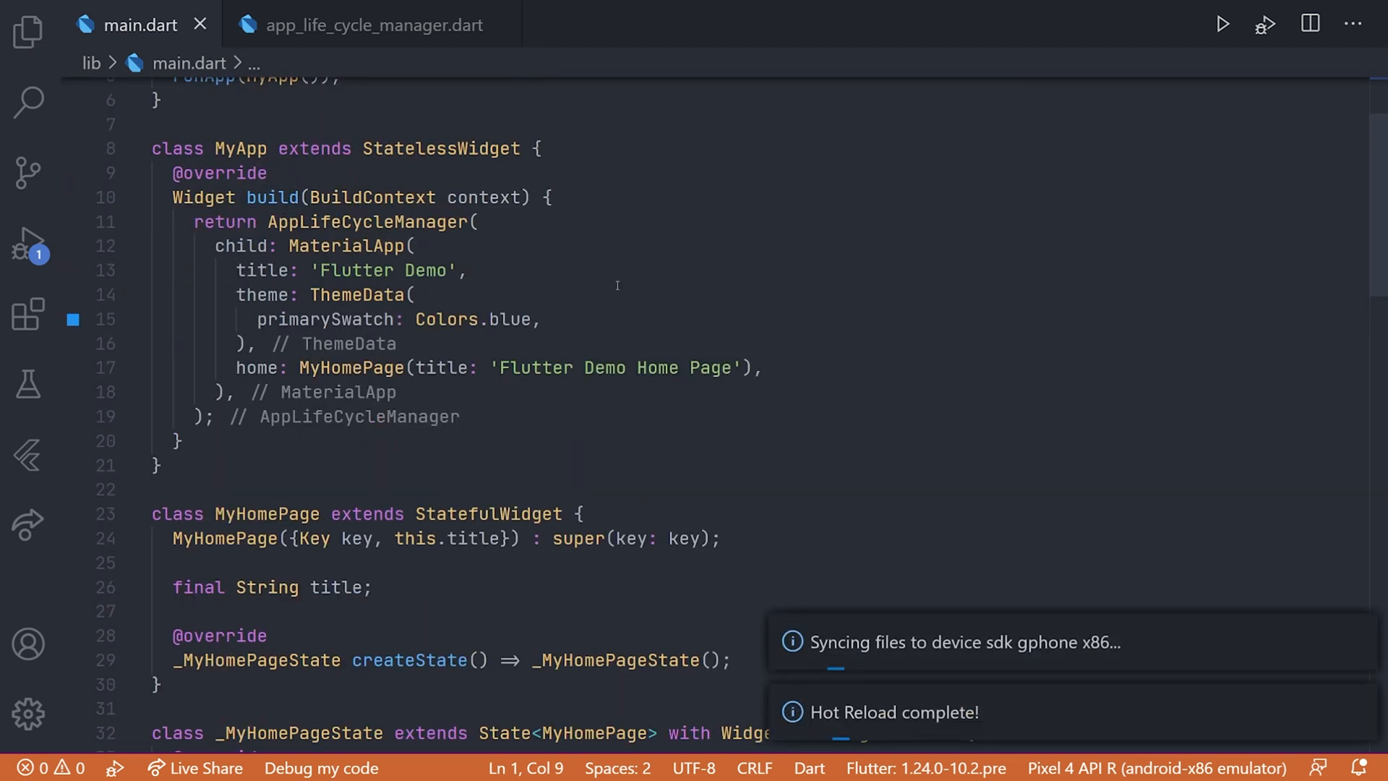
scroll(518, 357, "down", 5)
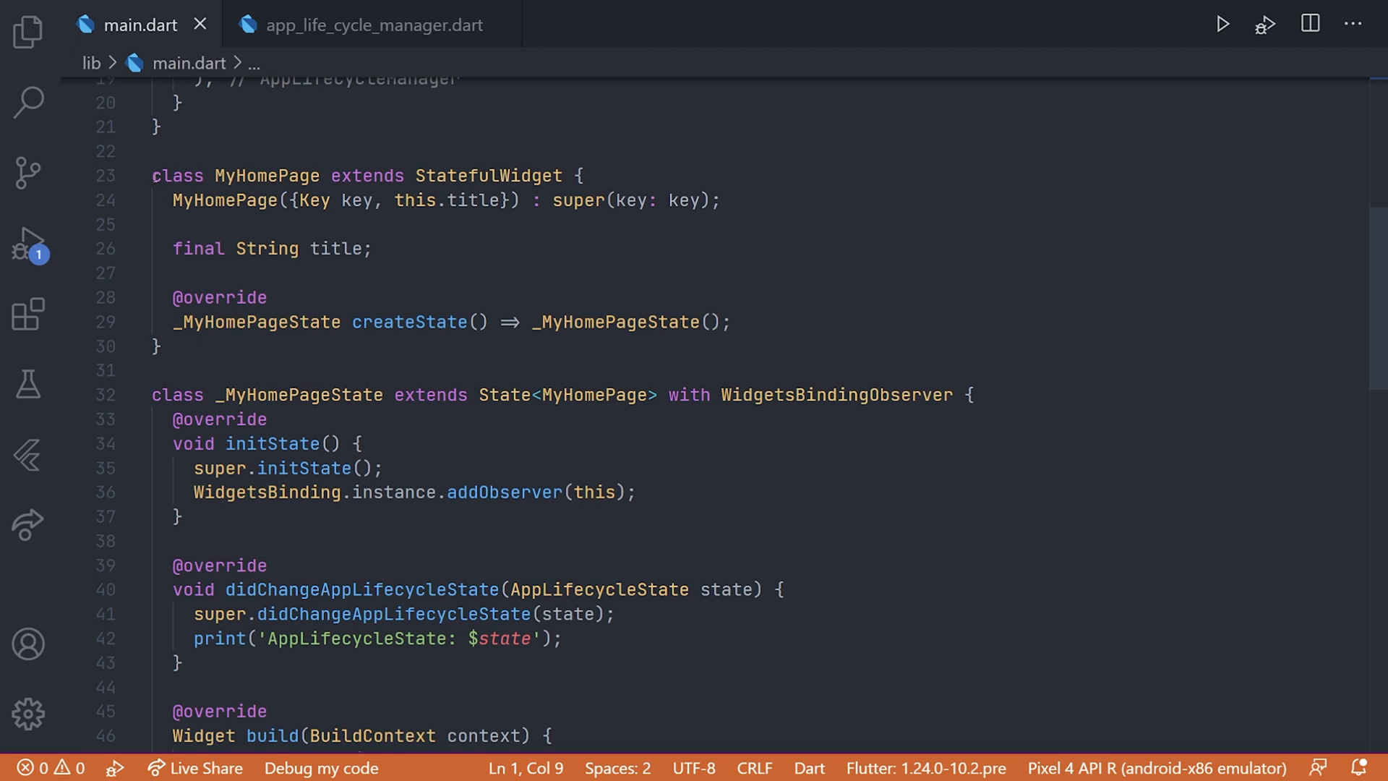
Step: Remove the WidgetsBindingObserver mixin, initState, lifecycle callback and dispose from _MyHomePageState and save
left_click_drag(153, 176, 279, 248)
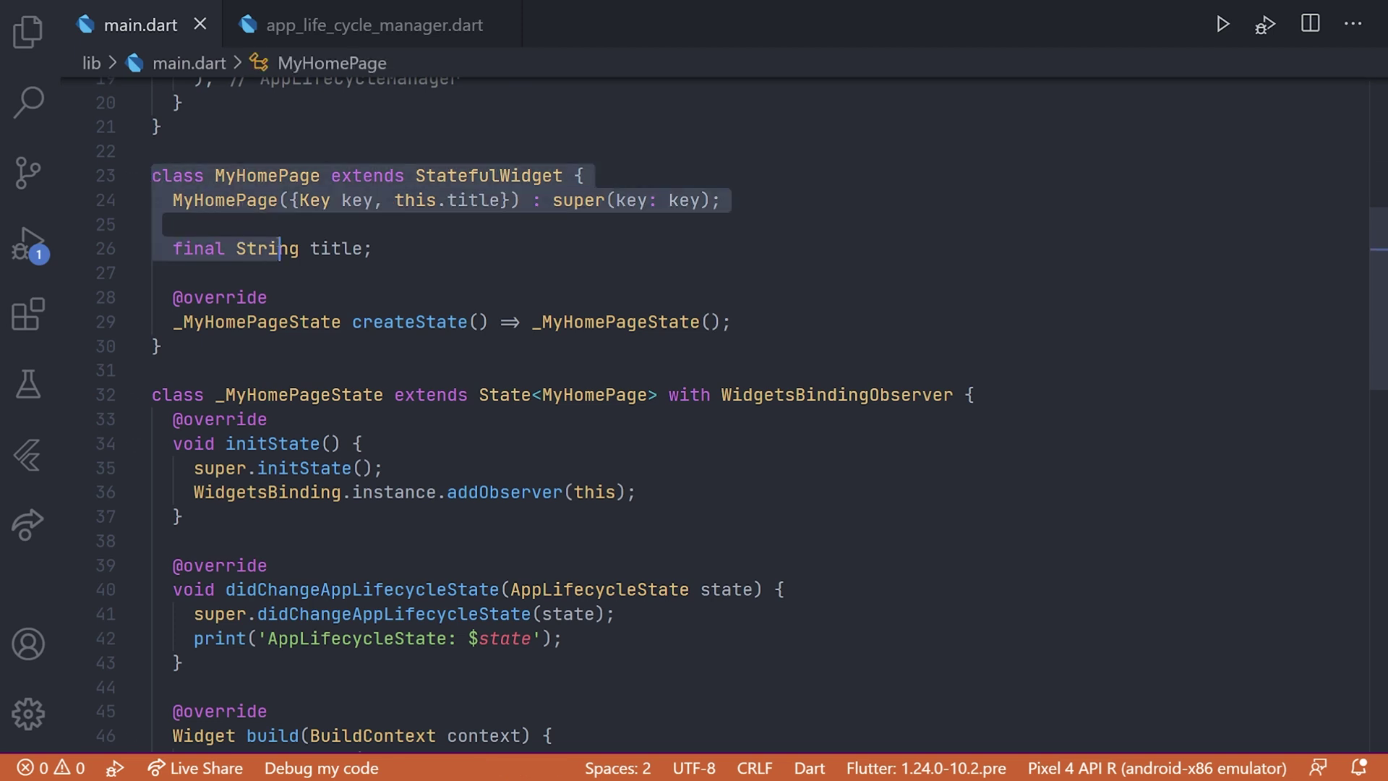
left_click(432, 280)
left_click_drag(663, 394, 964, 394)
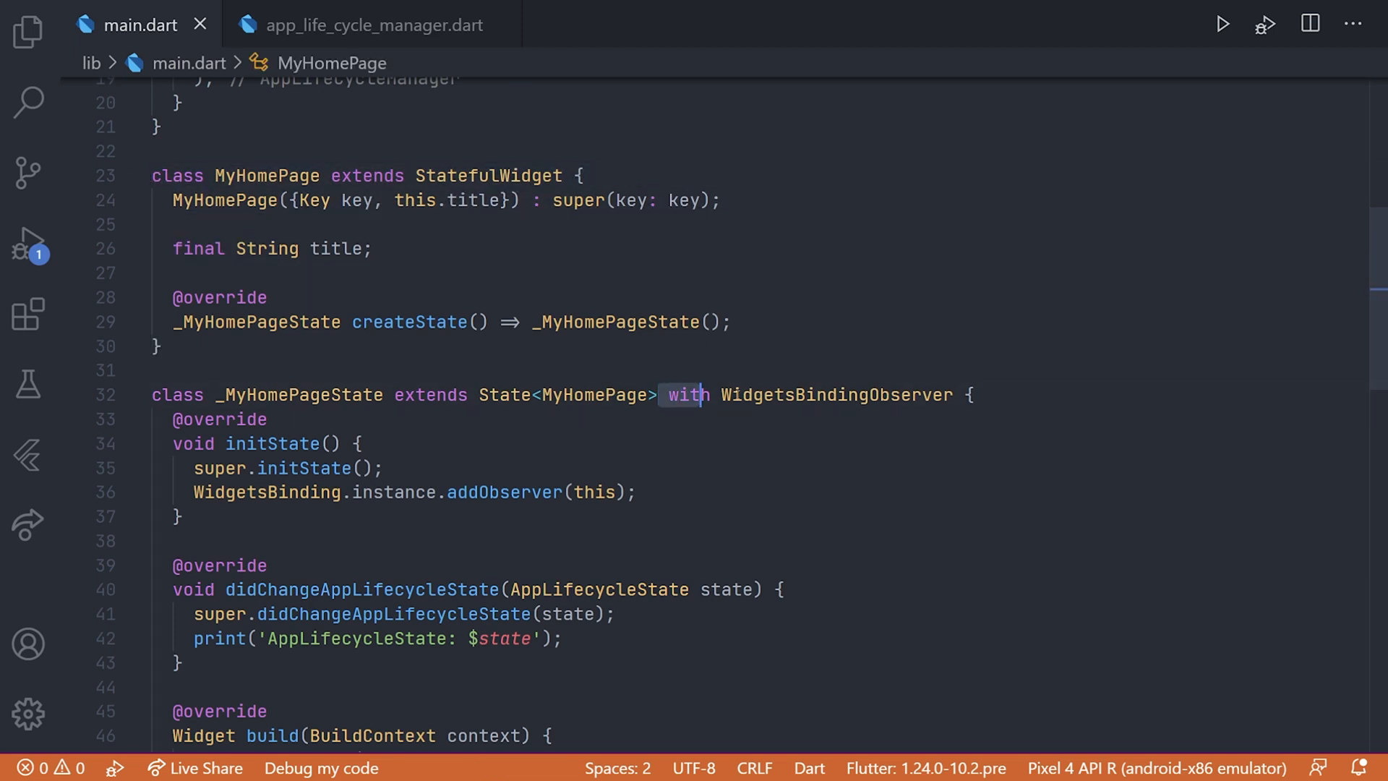
key("Delete")
scroll(911, 426, "down", 4)
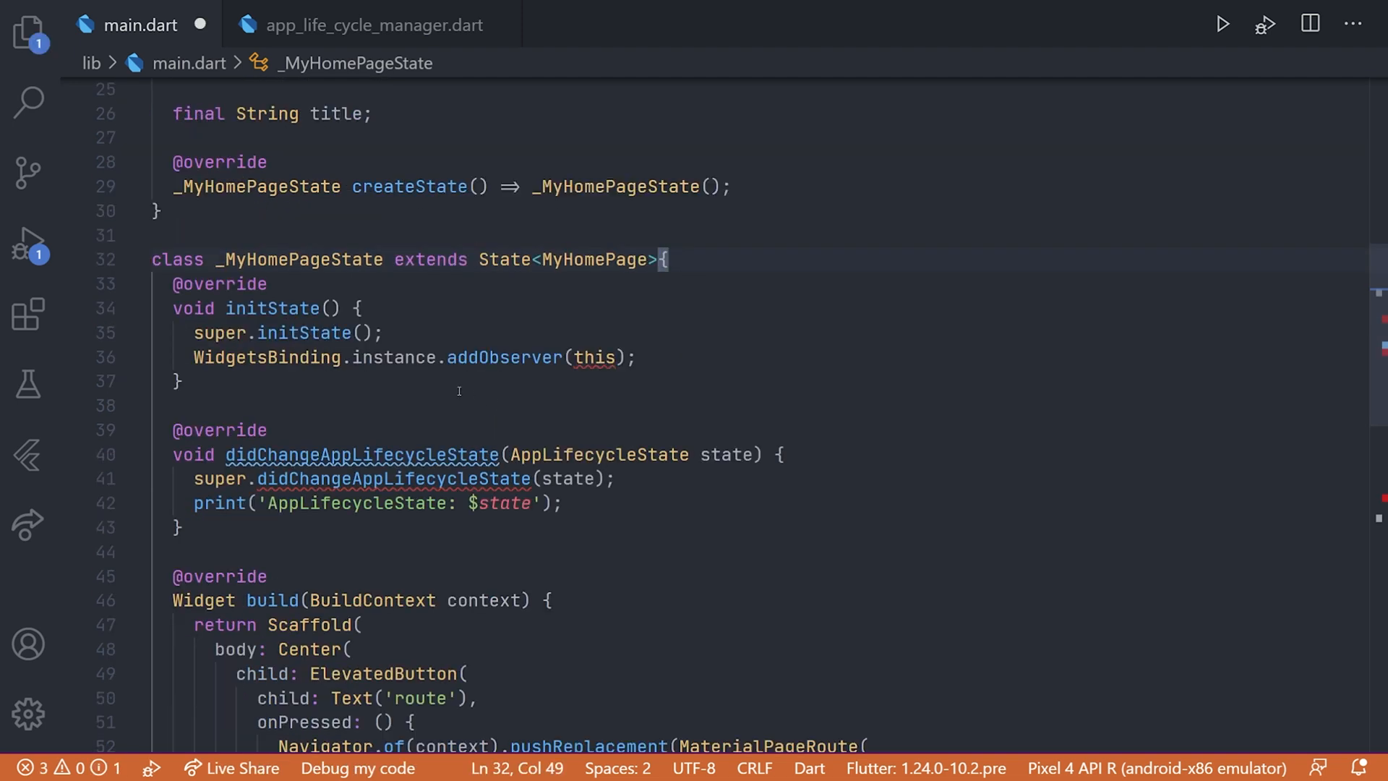
mouse_move(172, 148)
left_mouse_down()
mouse_move(260, 259)
mouse_move(189, 396)
left_mouse_up()
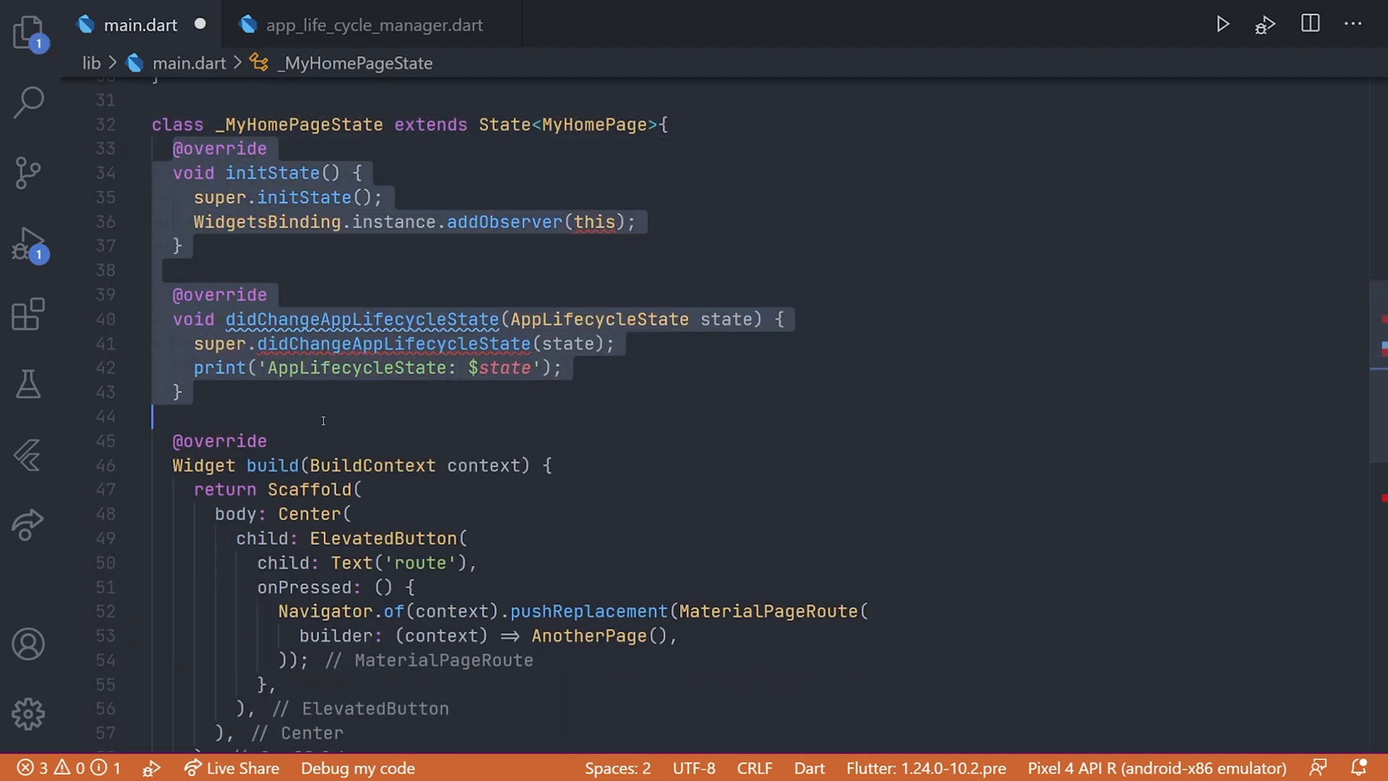
key("Delete")
scroll(314, 419, "down", 4)
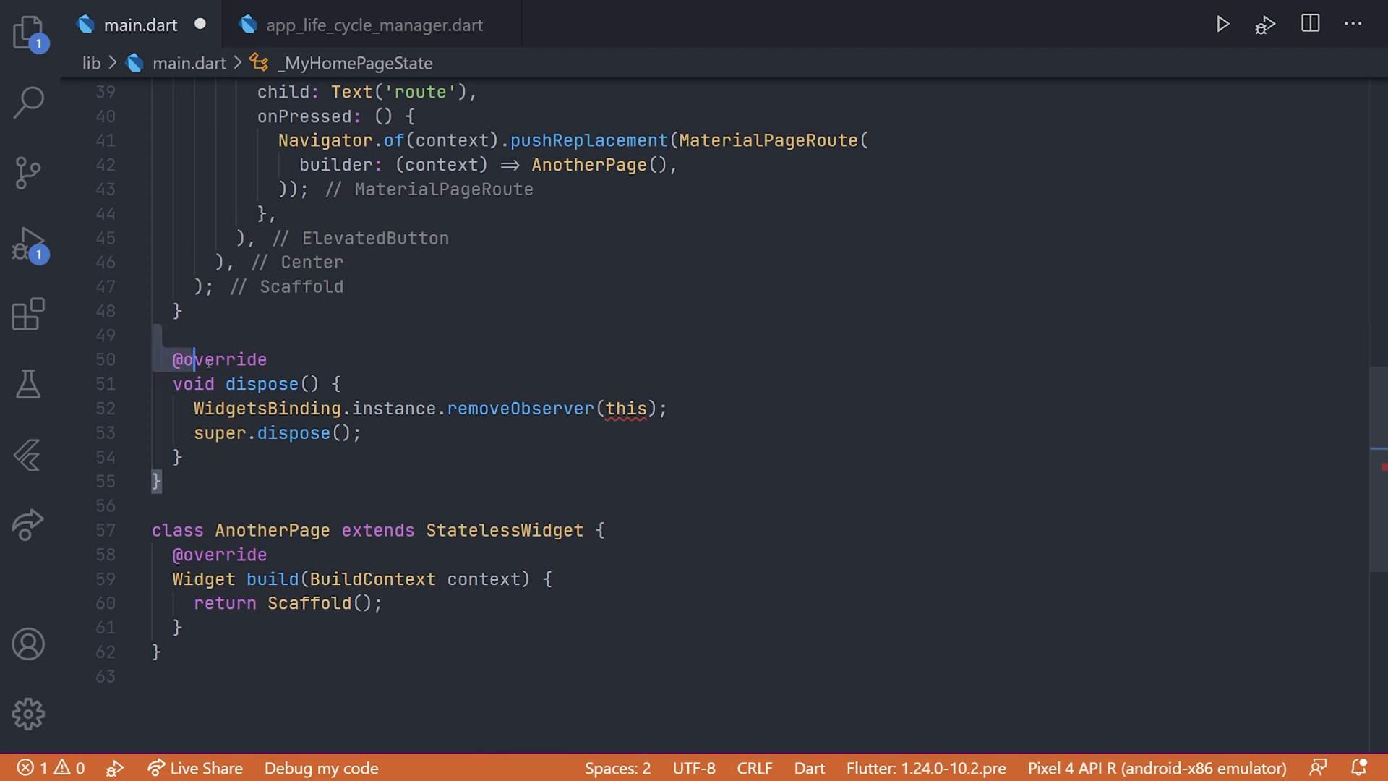
left_click_drag(173, 352, 190, 456)
key("Delete")
scroll(434, 380, "up", 3)
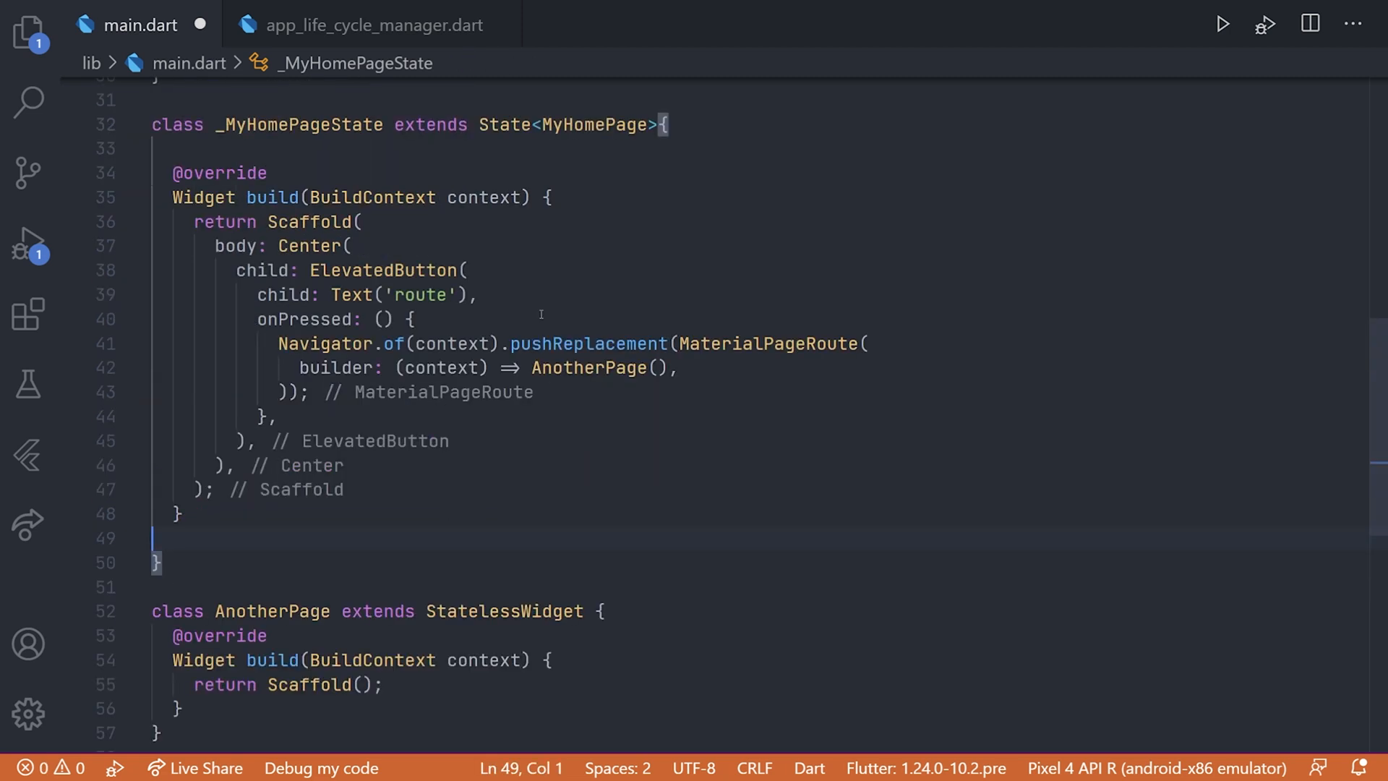
key("ctrl+s")
scroll(541, 315, "up", 10)
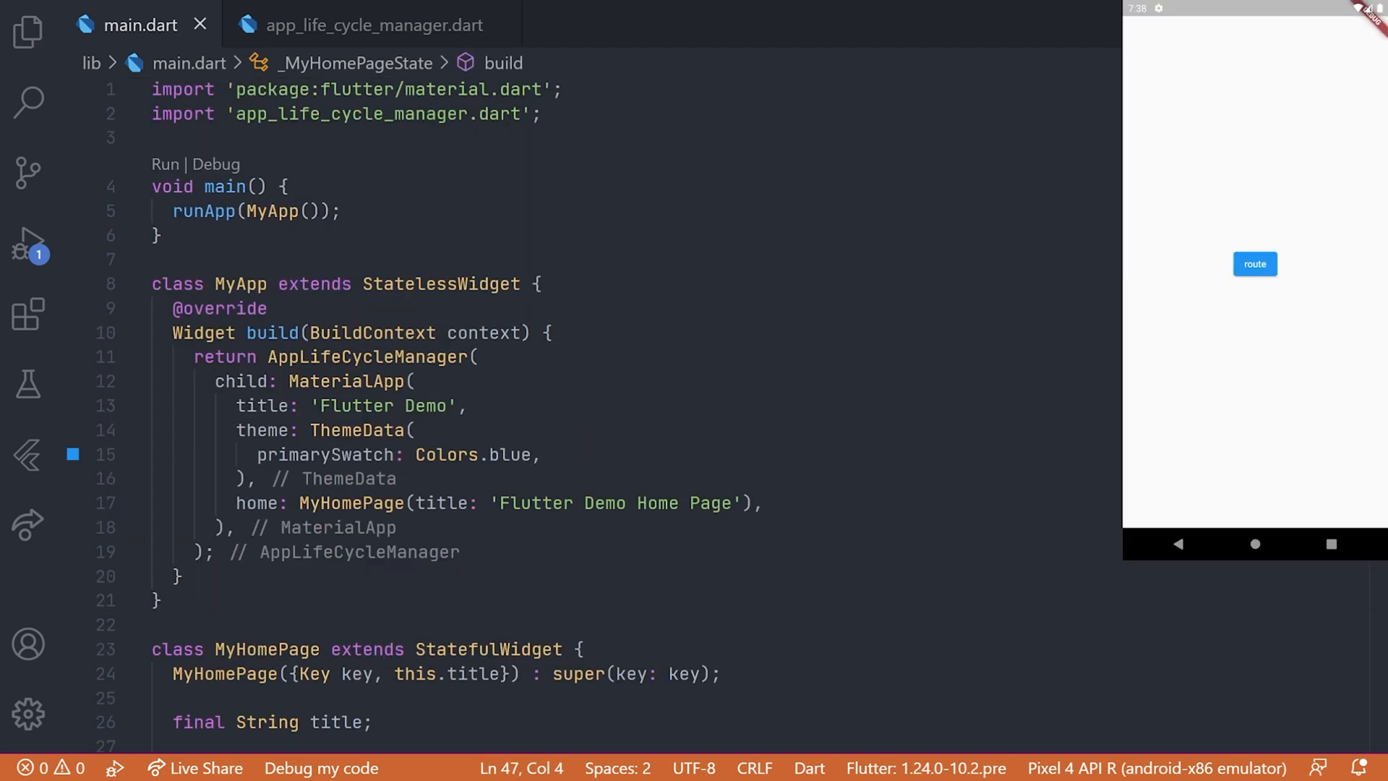
Step: Show the filtered debug console and background-then-reopen the emulator app twice, logging inactive, paused and resumed
left_click(406, 401)
key("ctrl+grave")
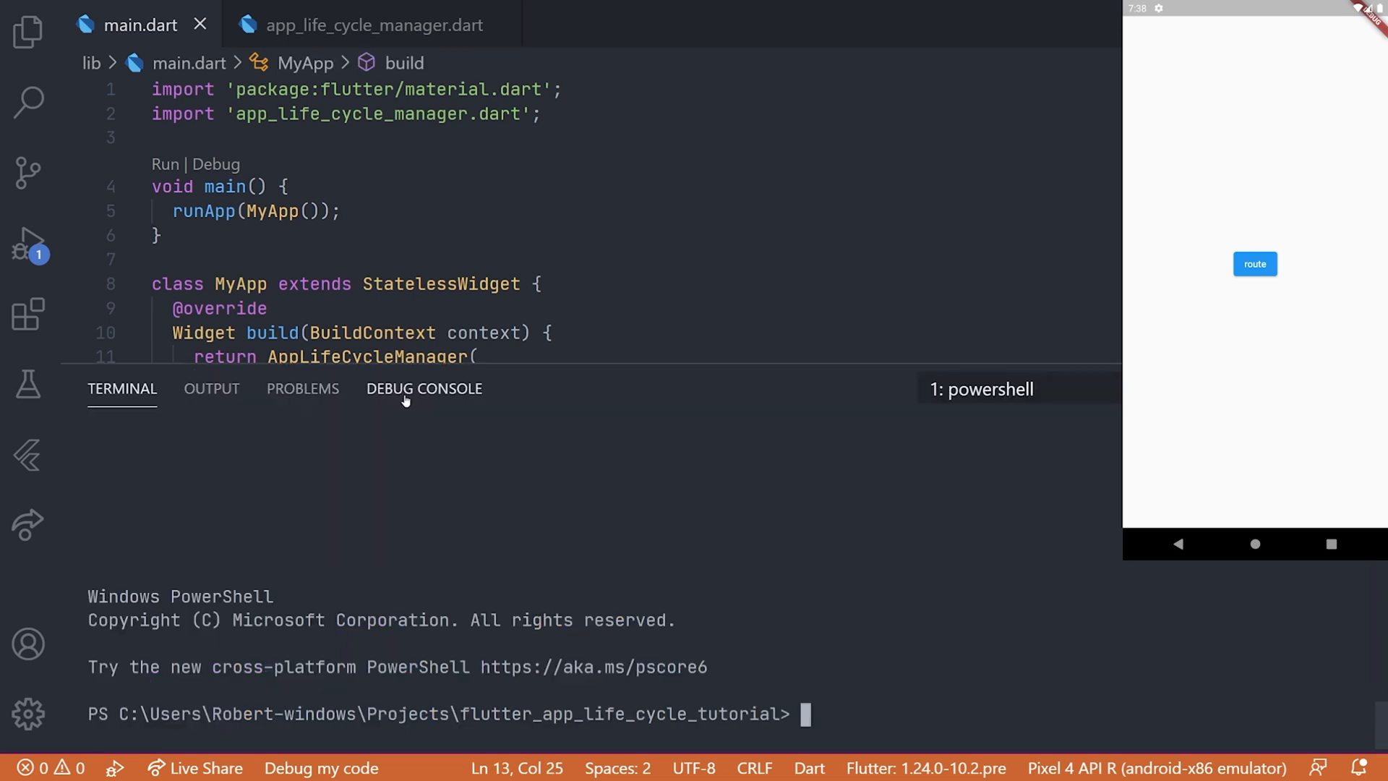
left_click(407, 392)
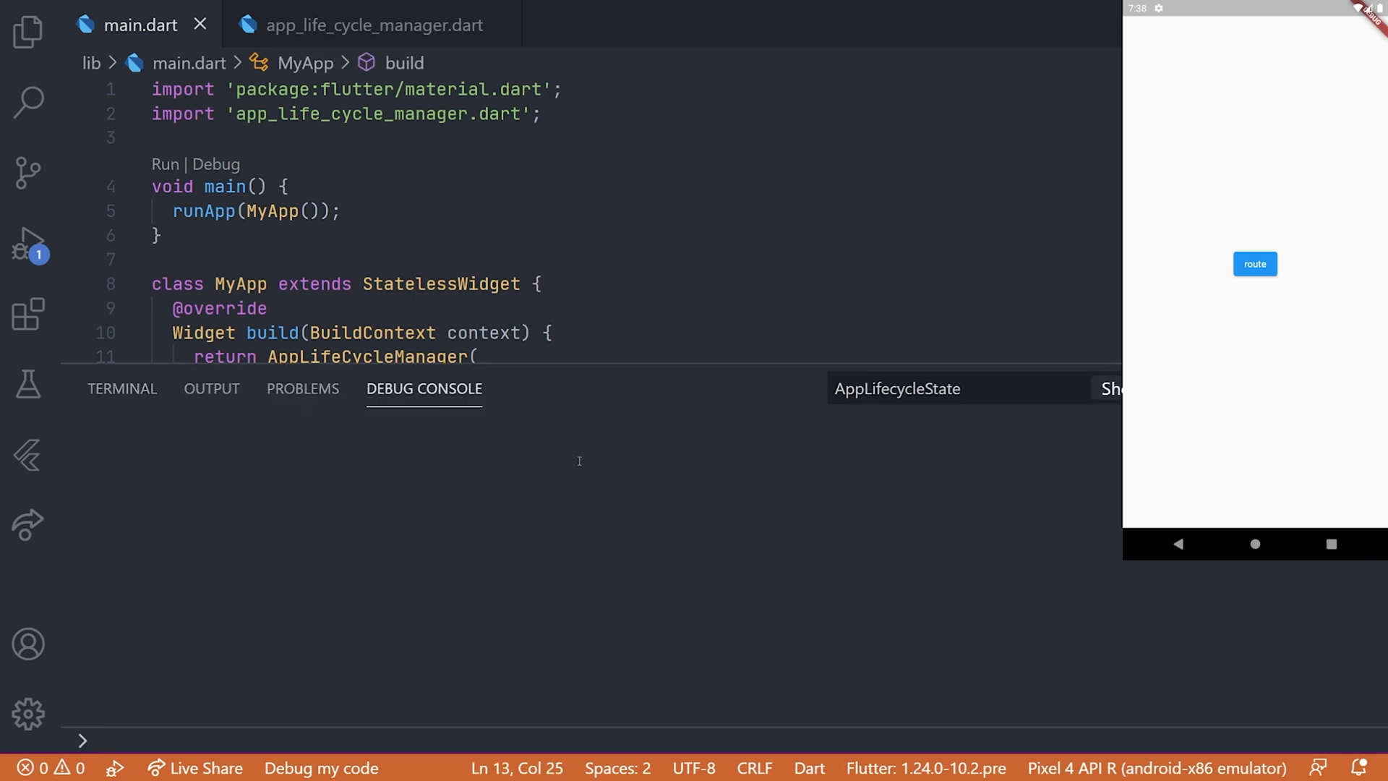
left_click(1255, 543)
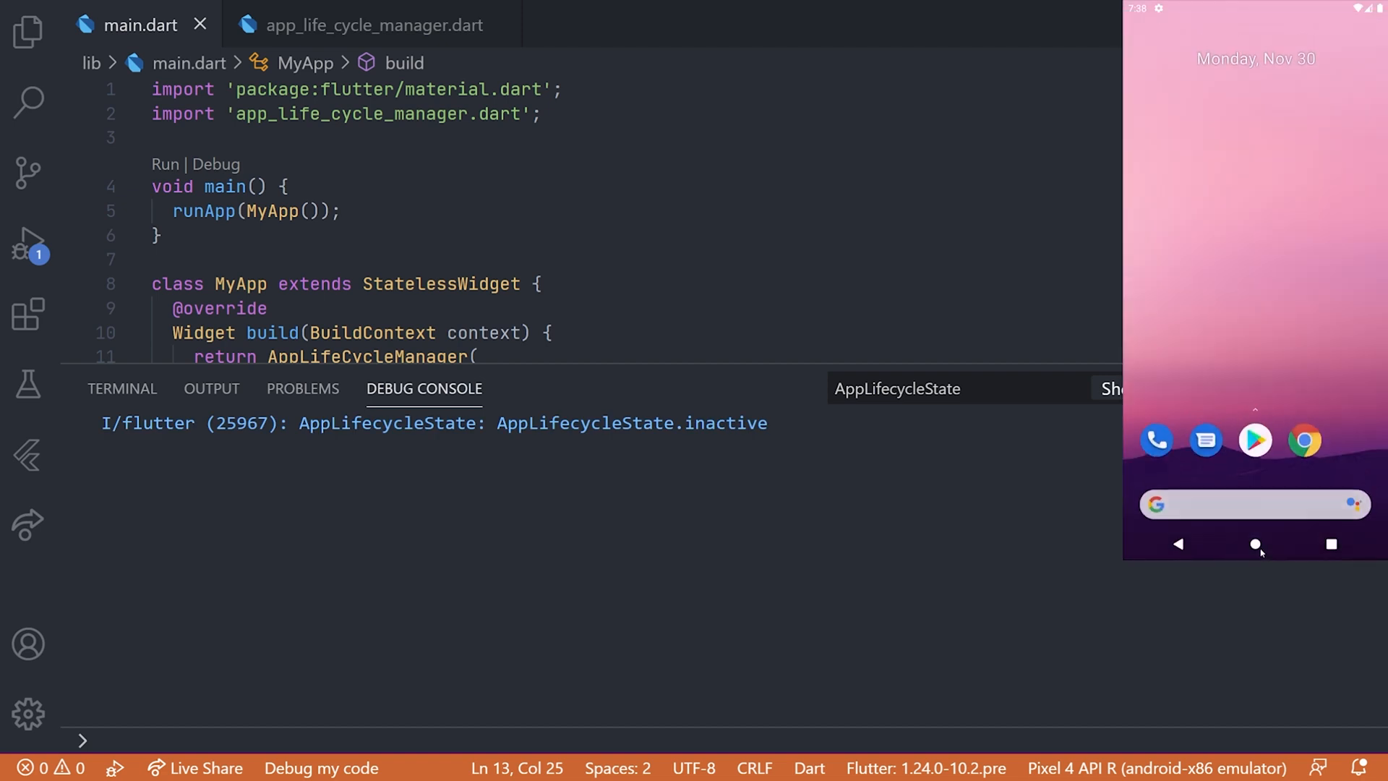
left_click(1331, 543)
left_click(1266, 343)
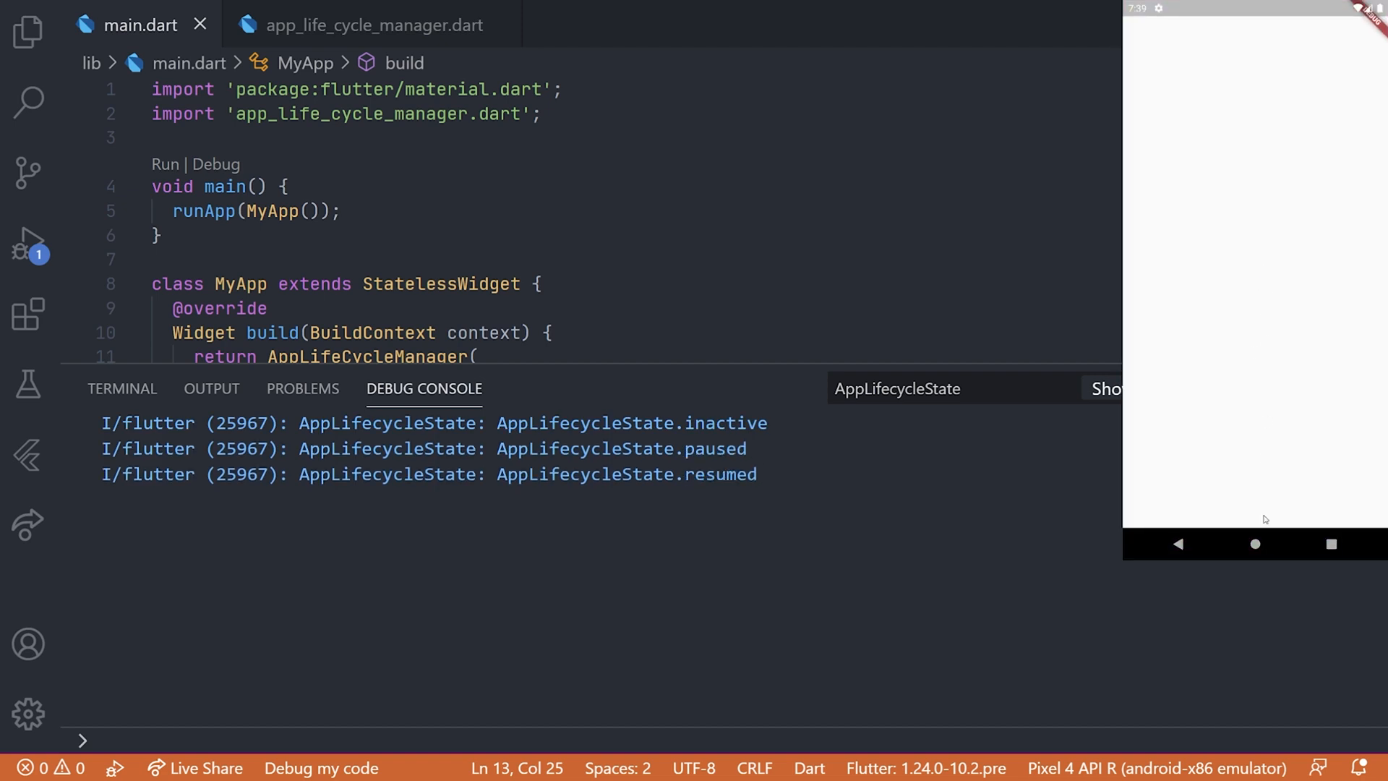
left_click(1256, 544)
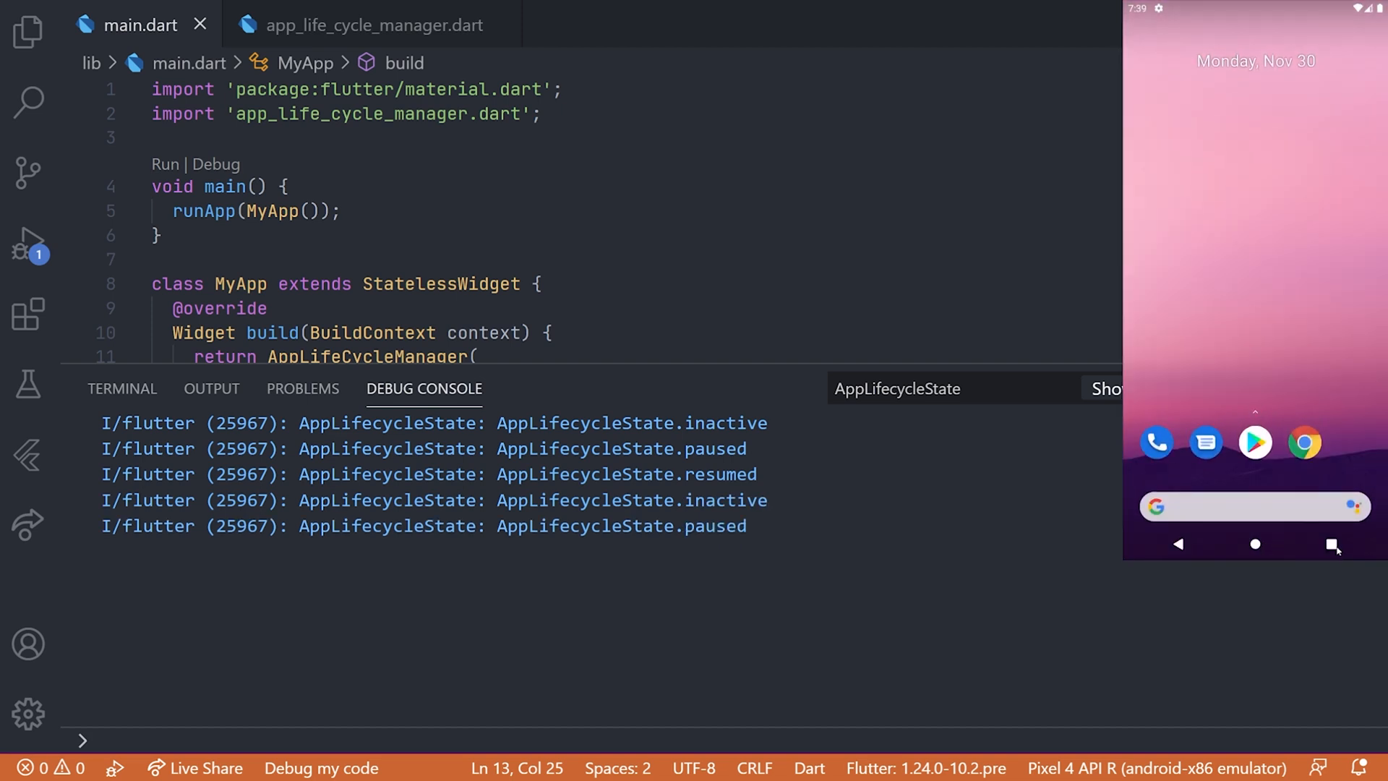
left_click(1330, 544)
left_click(1299, 377)
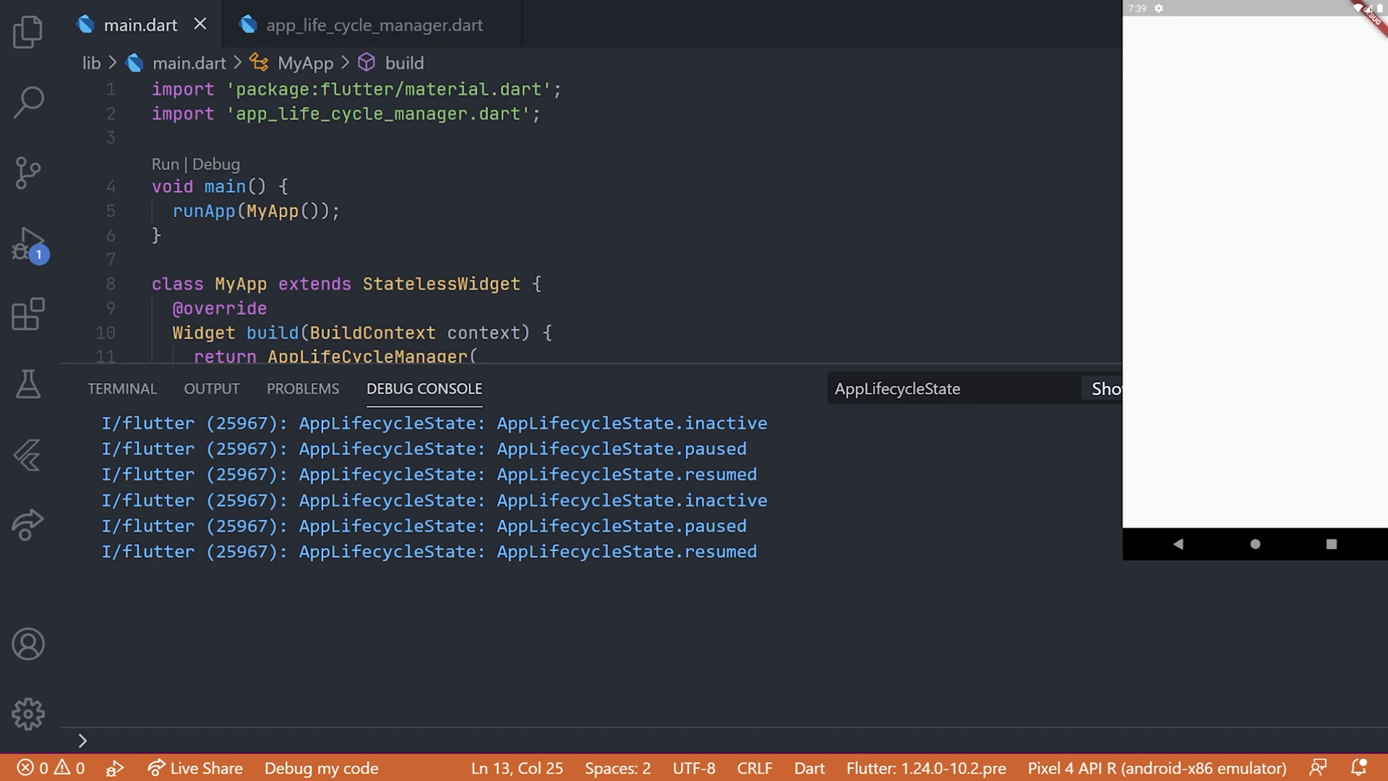
Step: Close the debug console and return the caret to the MaterialApp code
key("ctrl+j")
left_click(256, 479)
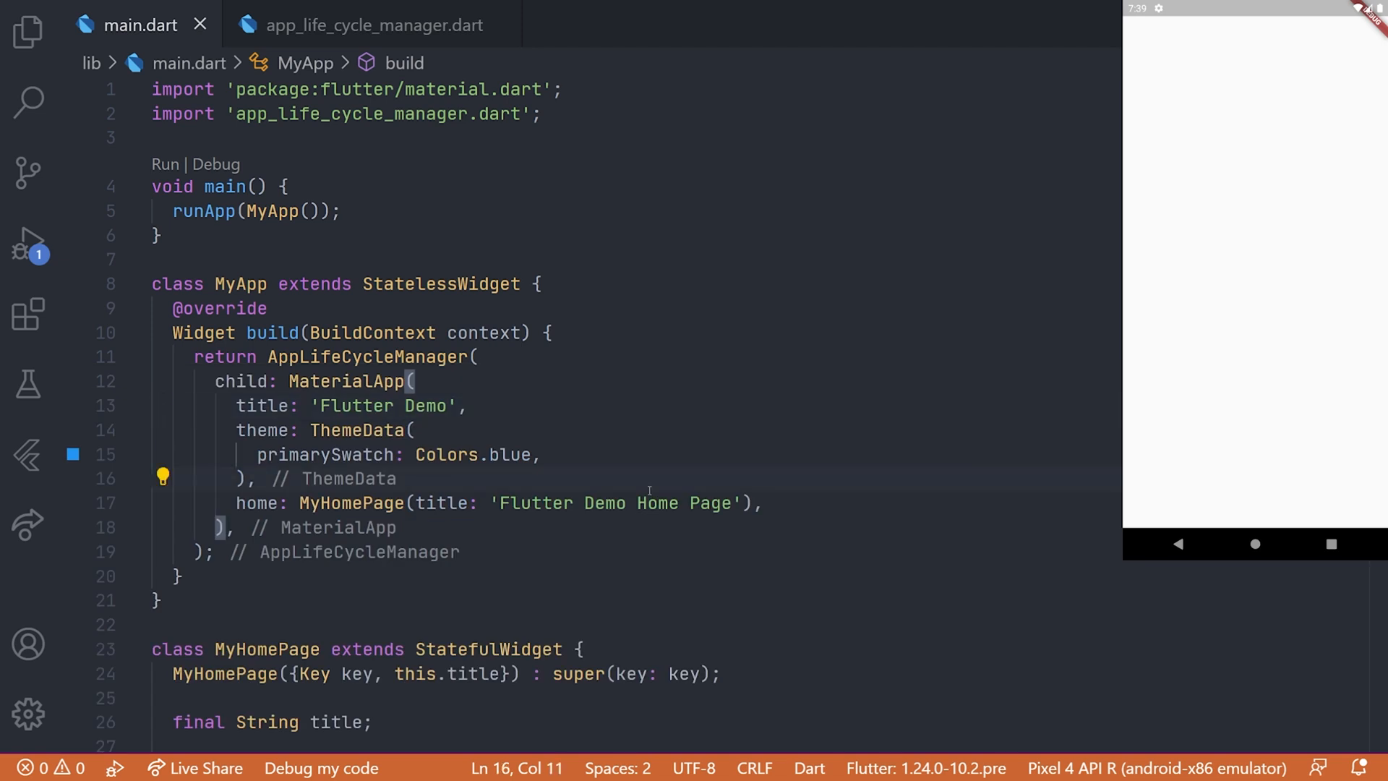
scroll(650, 490, "down", 3)
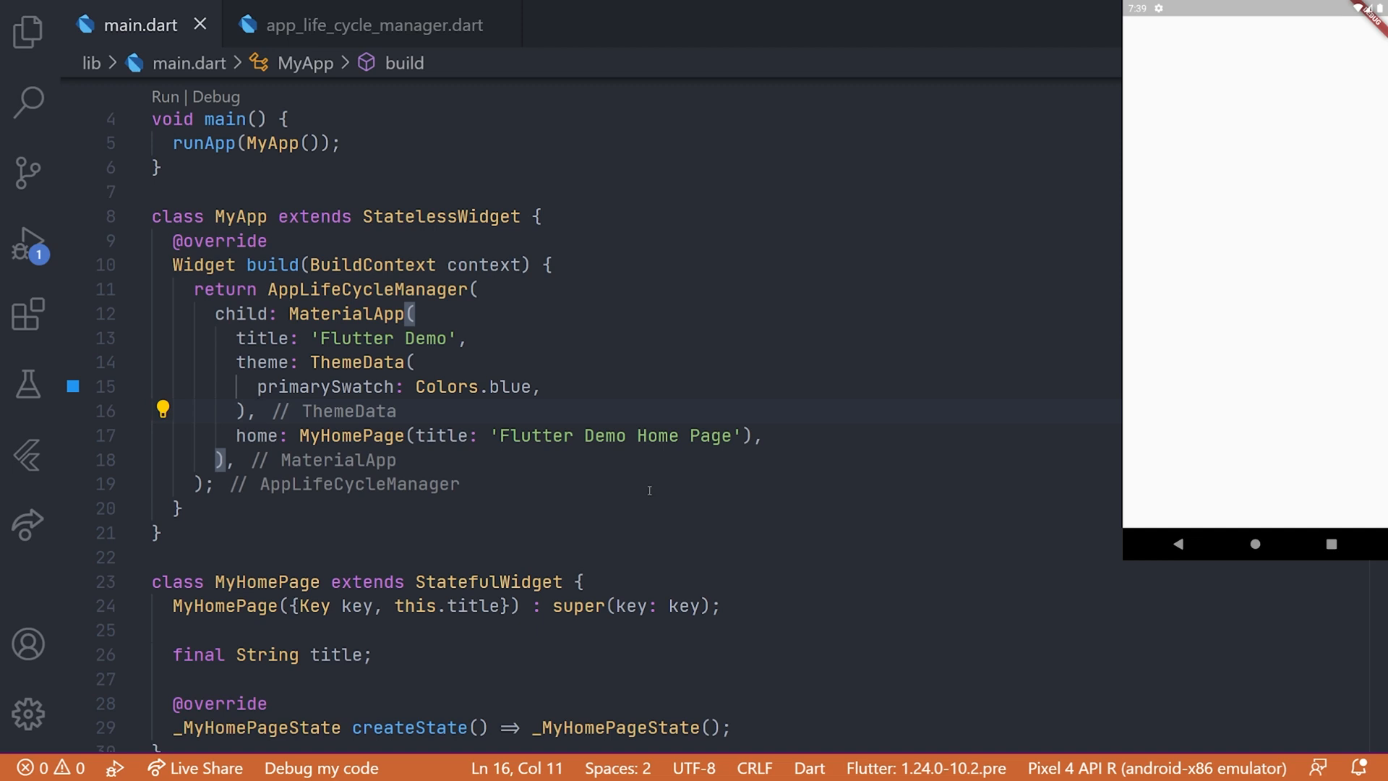
left_click(358, 25)
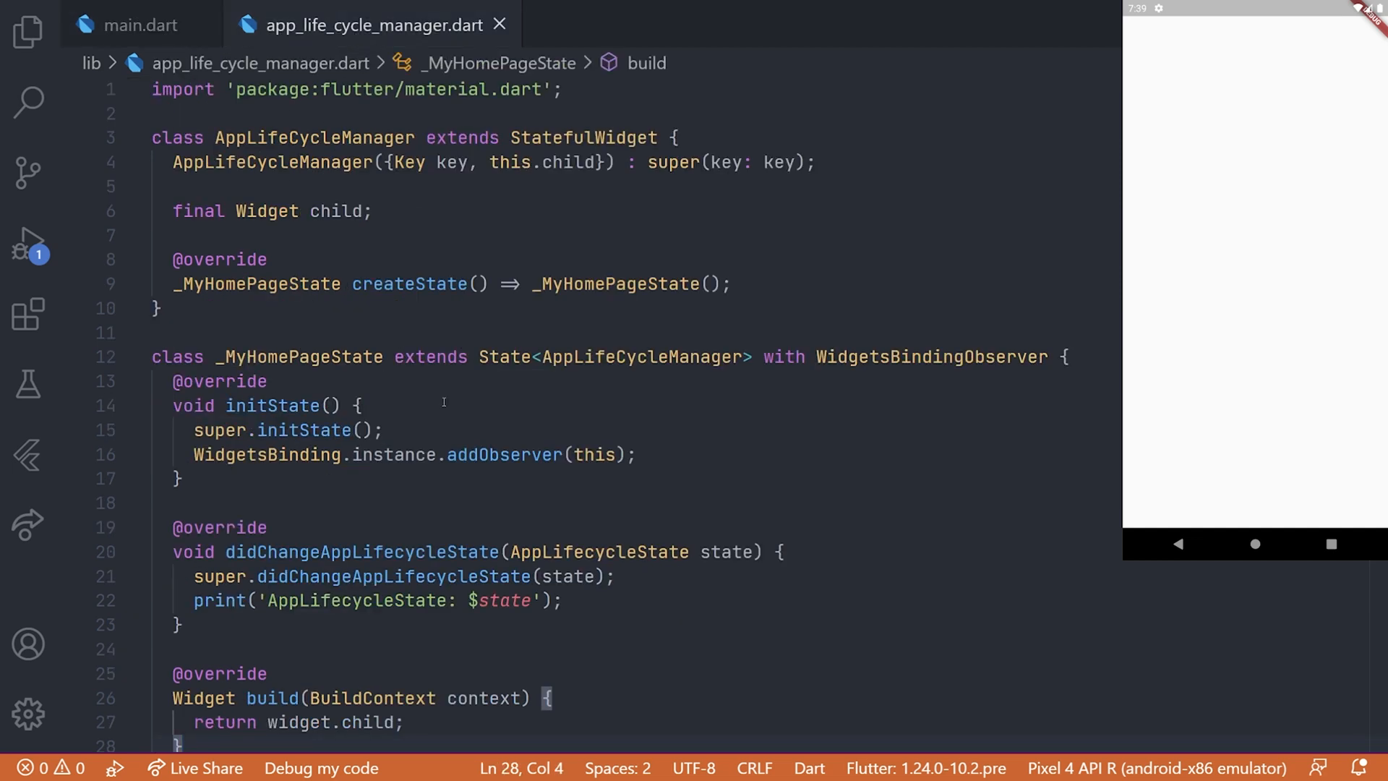
scroll(444, 403, "down", 3)
left_click_drag(564, 533, 194, 532)
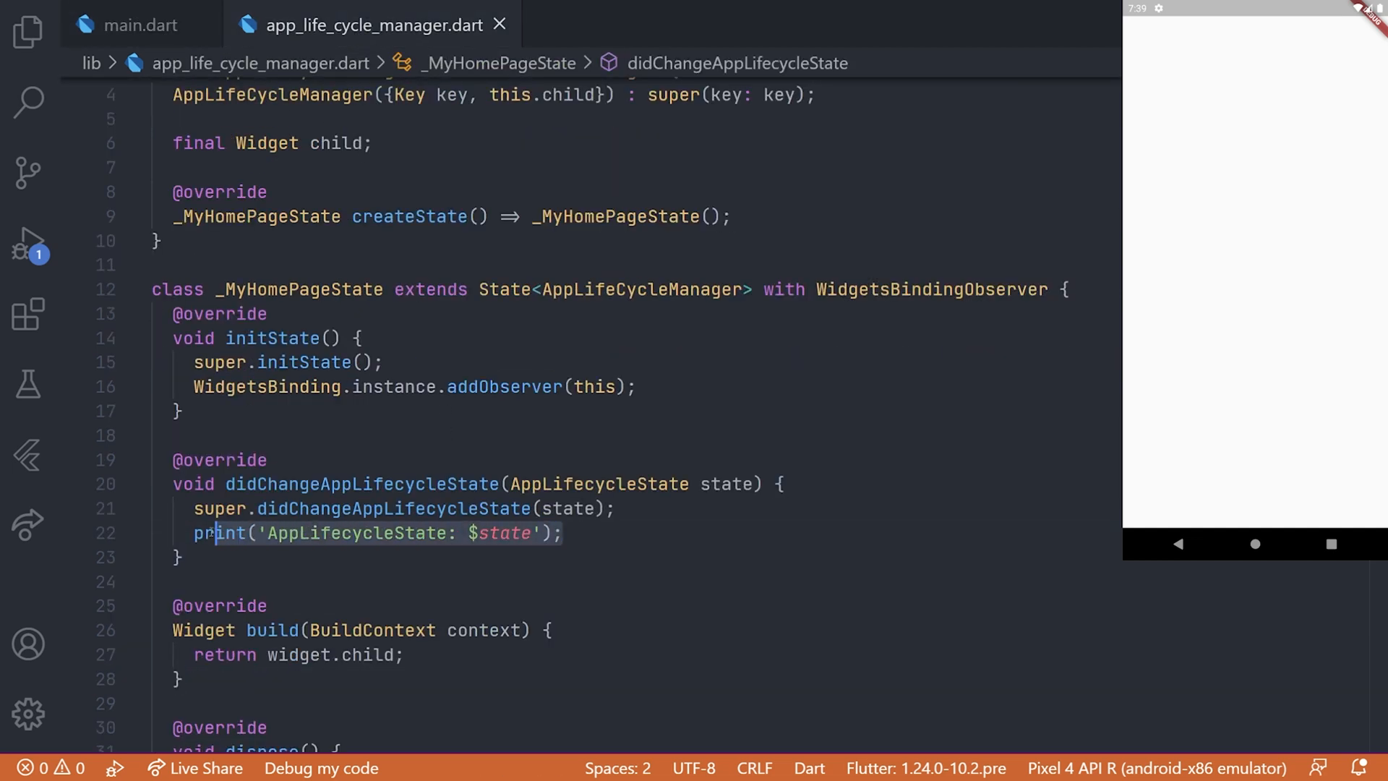
left_click(285, 568)
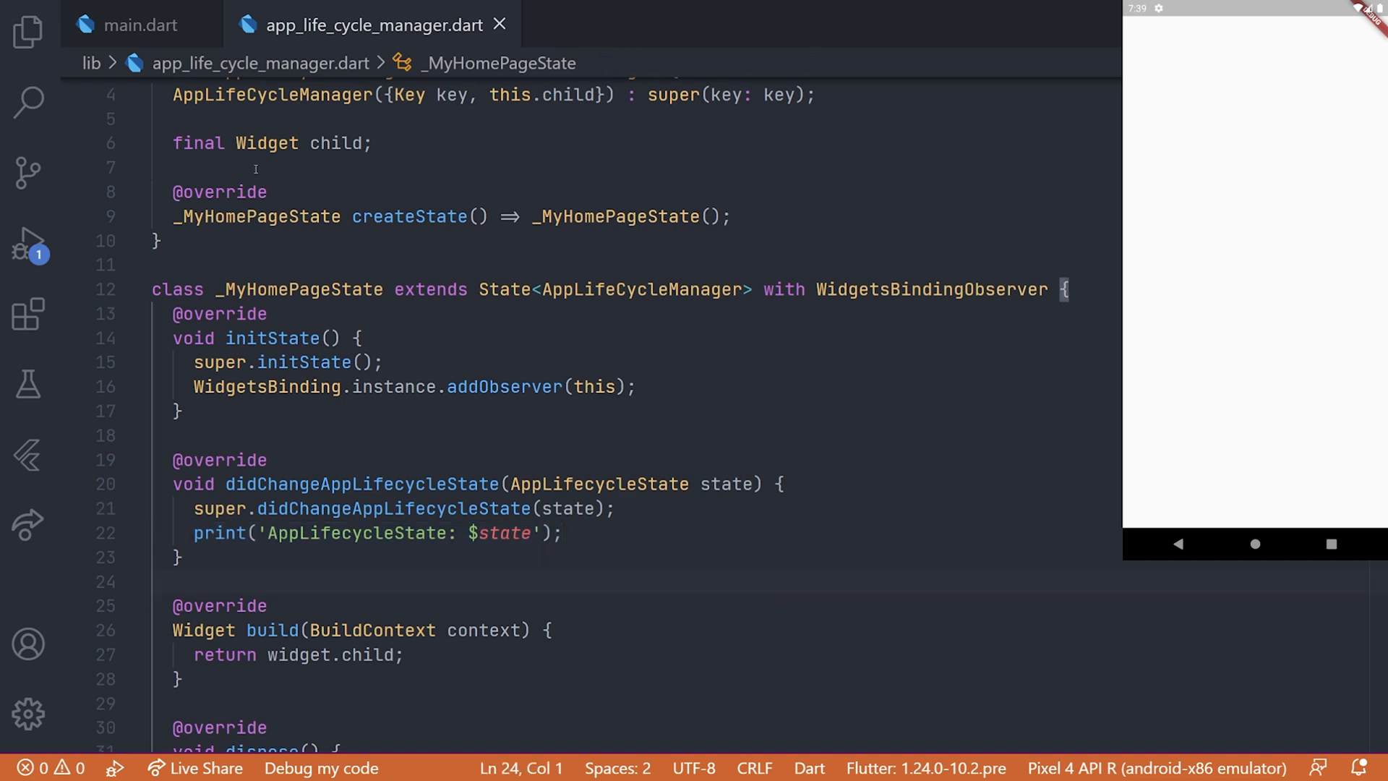
left_click(141, 25)
scroll(386, 392, "down", 5)
scroll(387, 392, "down", 3)
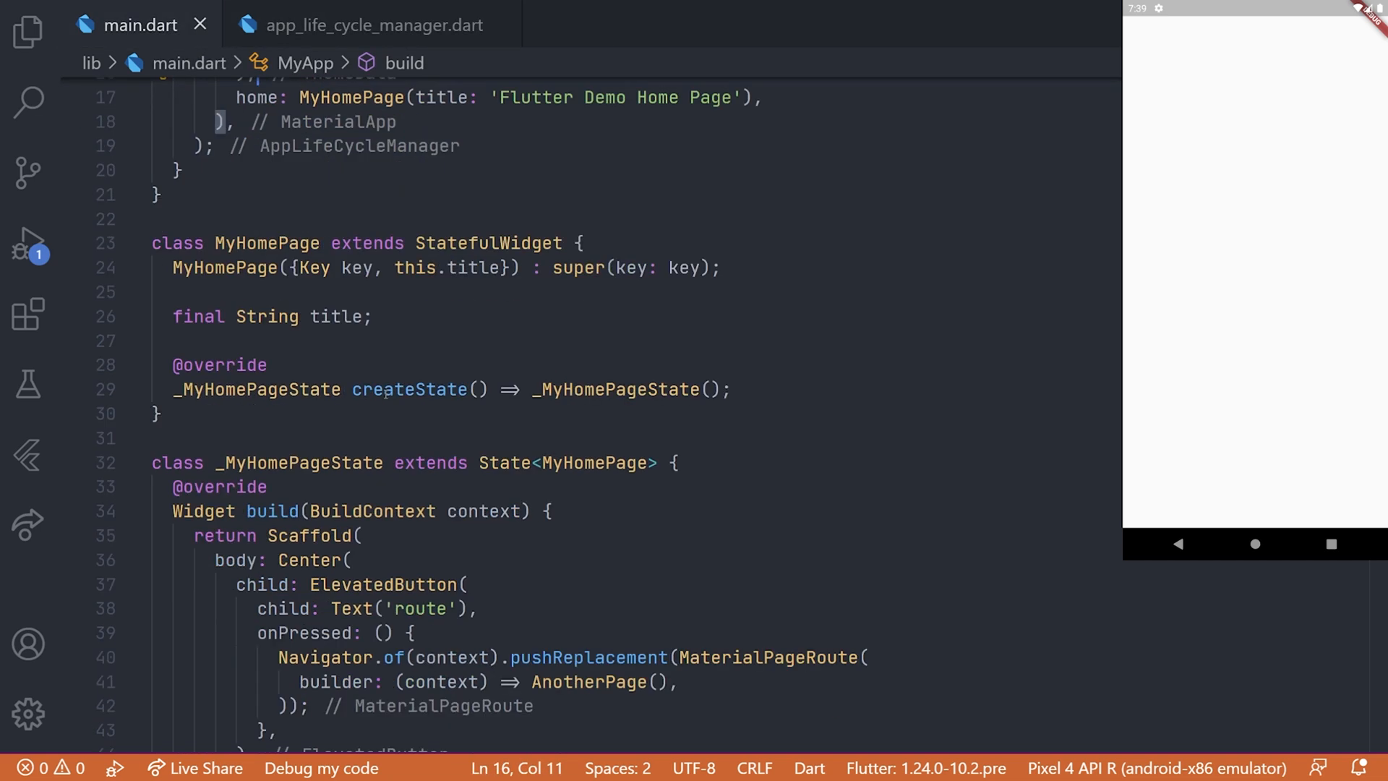
scroll(387, 393, "down", 5)
scroll(387, 393, "down", 2)
scroll(386, 393, "down", 3)
scroll(387, 392, "down", 3)
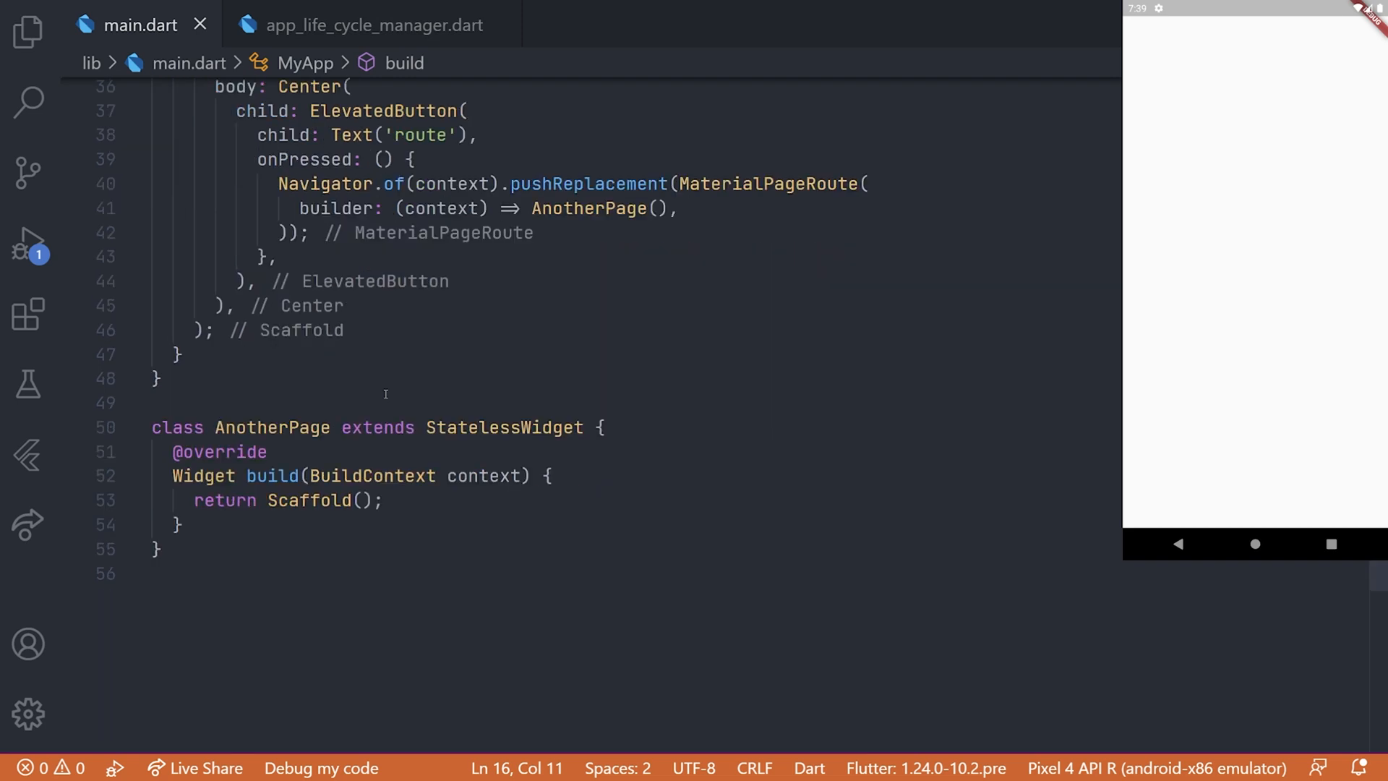